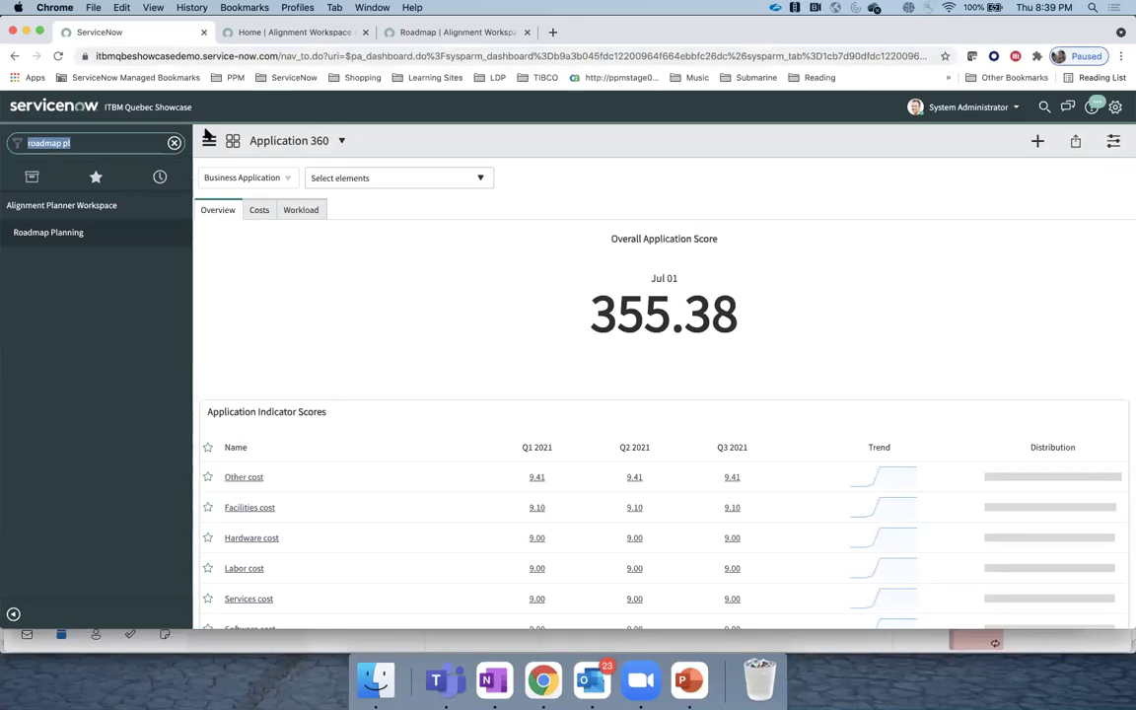
Step: Bring up the Alignment Workspace home page and review the roadmaps shared with me and those owned by me
click(81, 142)
triple_click(81, 142)
click(101, 146)
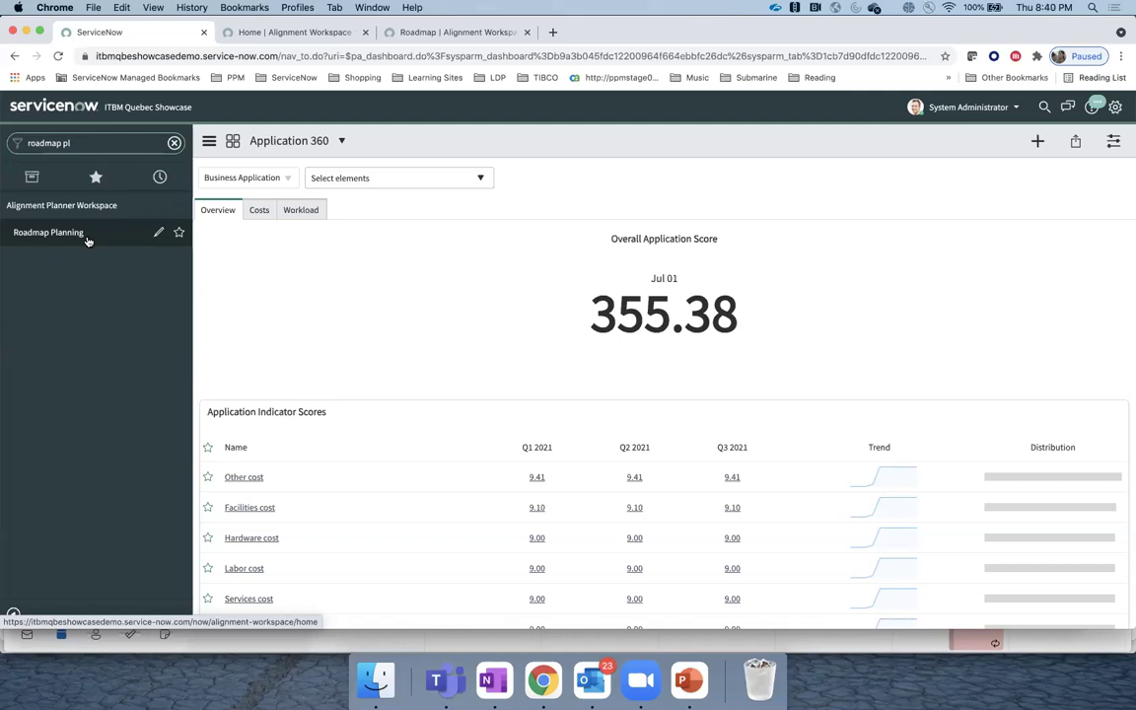
click(304, 34)
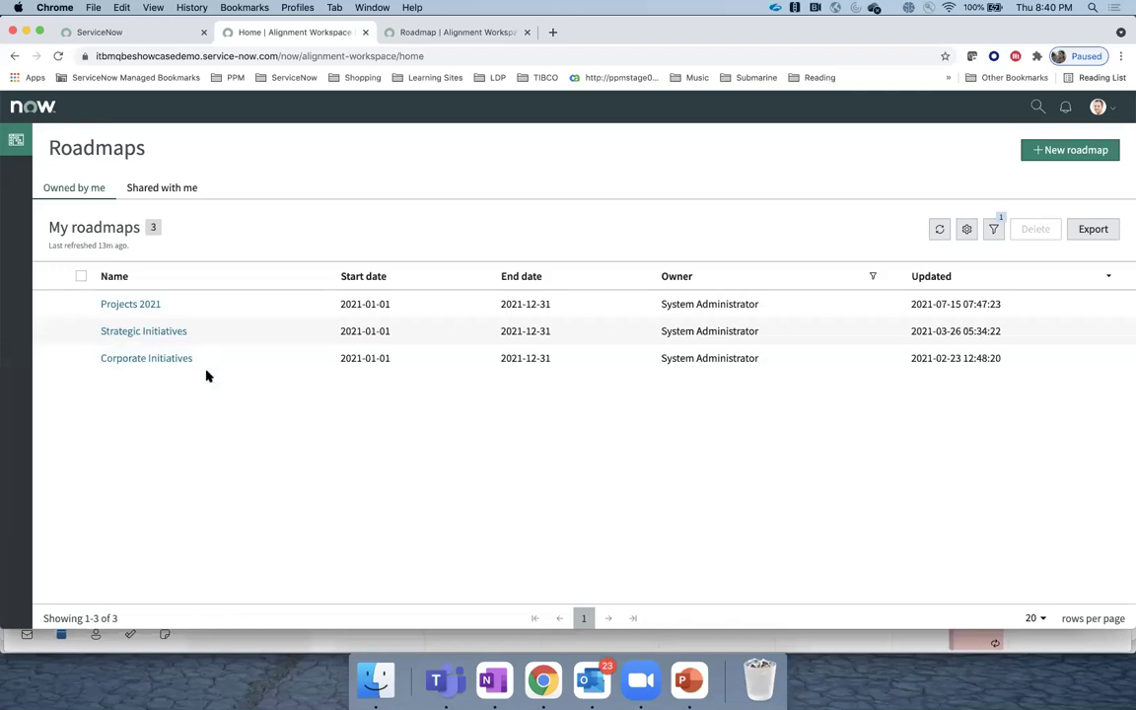
click(166, 188)
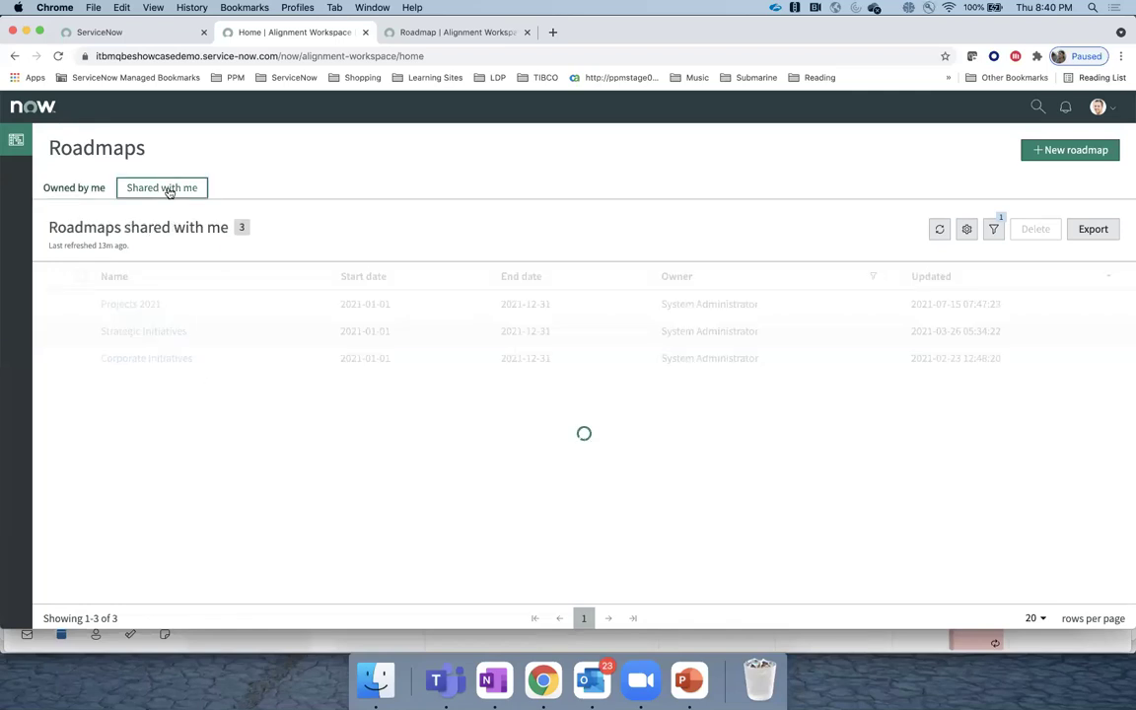
click(94, 189)
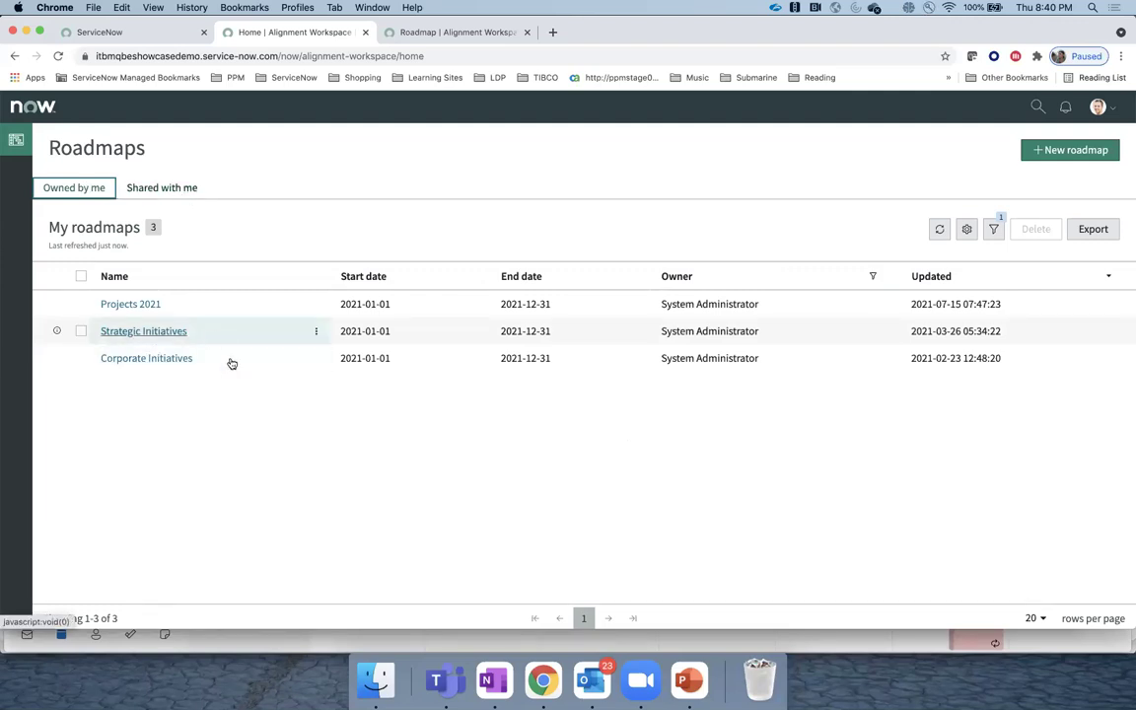
Step: Start a new roadmap to review its form fields and source table options, then dismiss the form without saving
click(1085, 152)
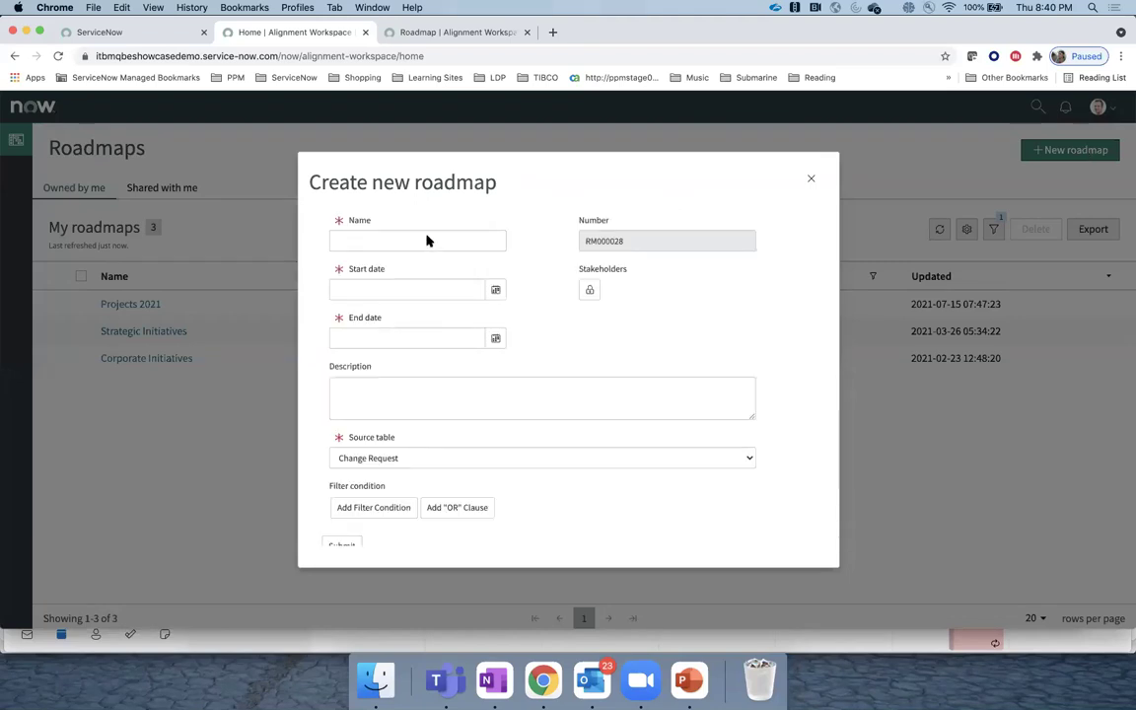
click(427, 240)
click(431, 263)
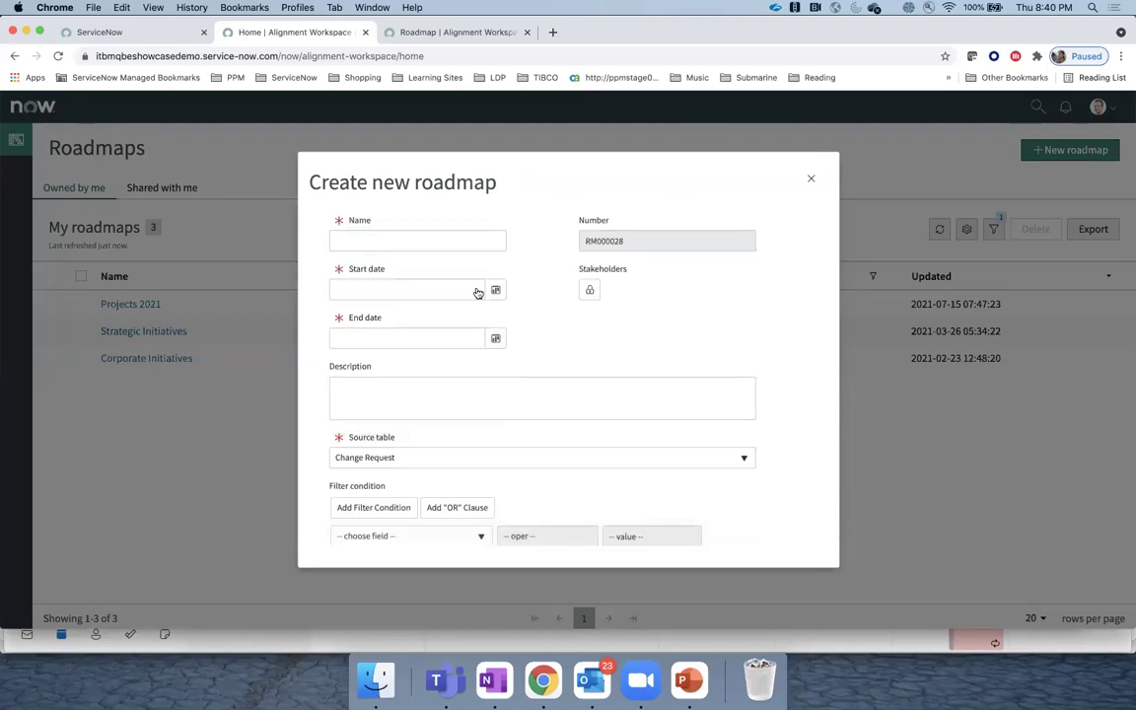
scroll(571, 375, down, 3)
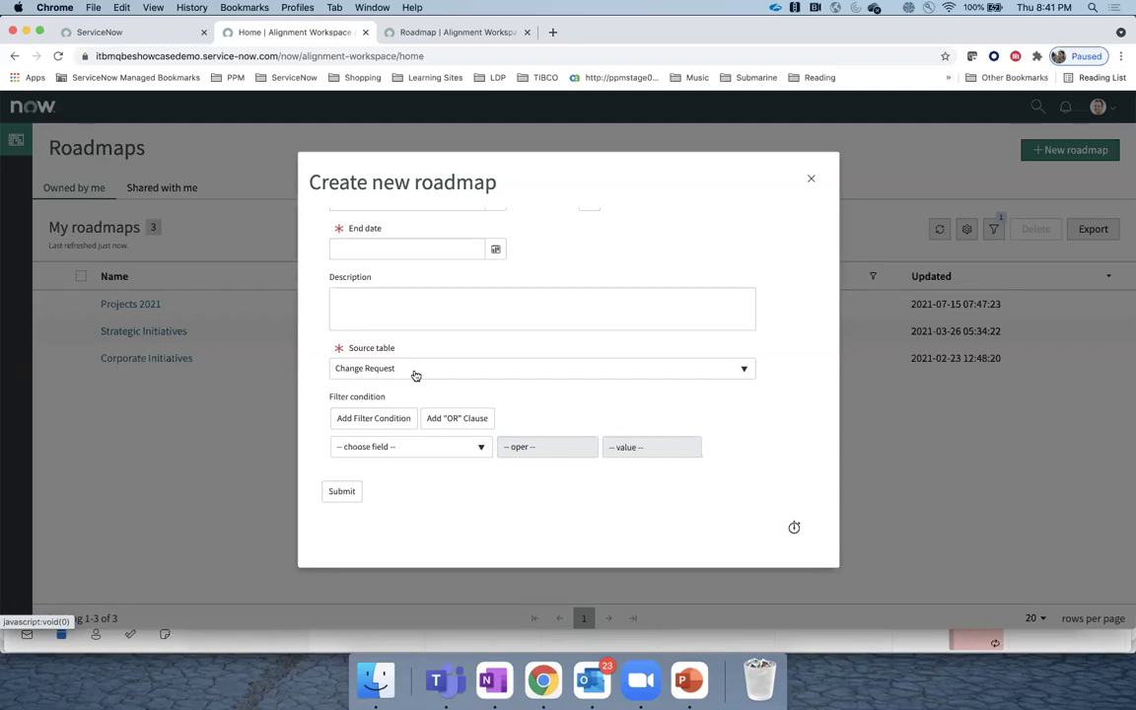
click(415, 373)
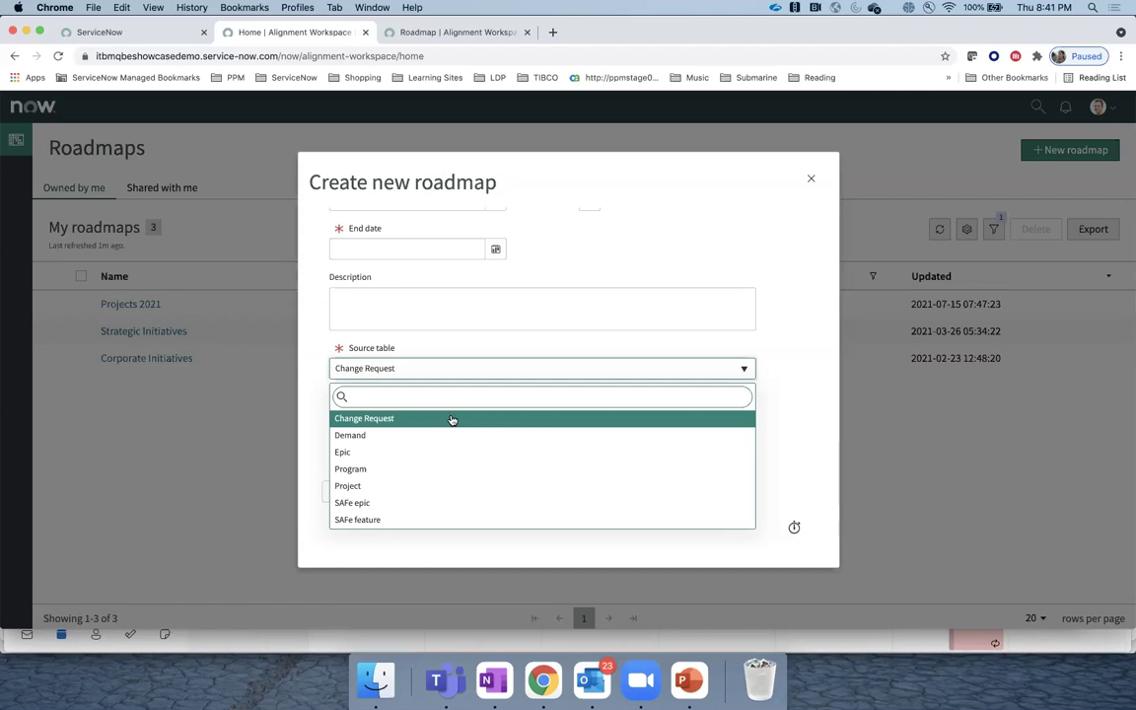
click(682, 238)
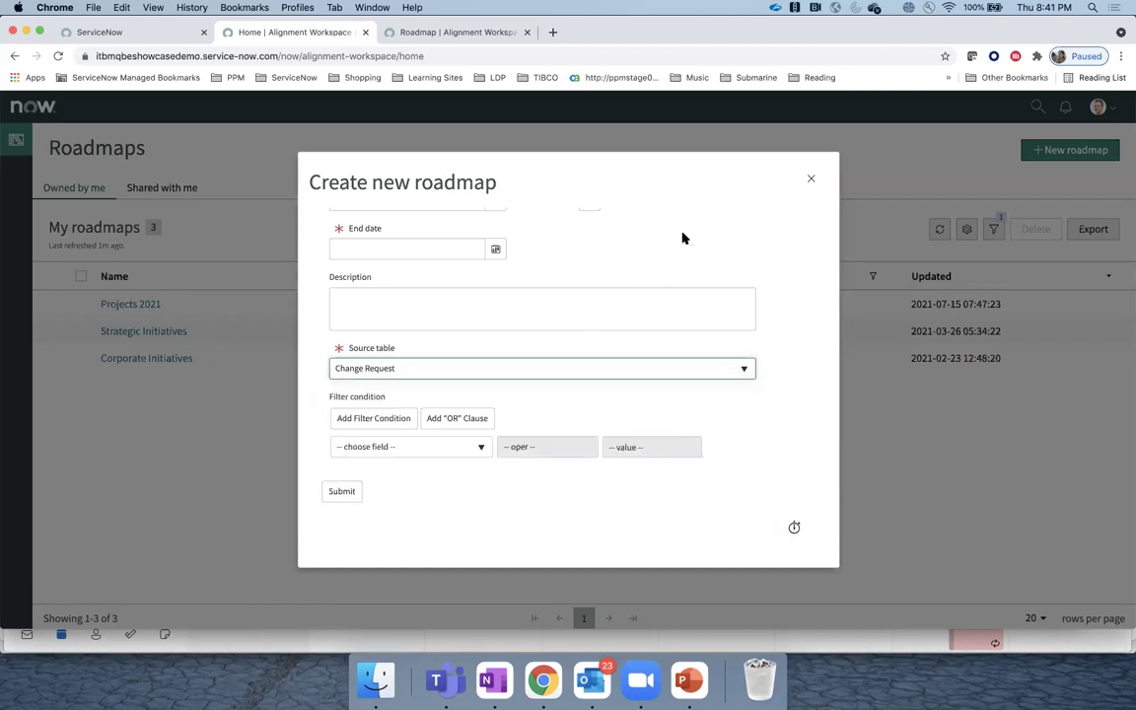
click(811, 180)
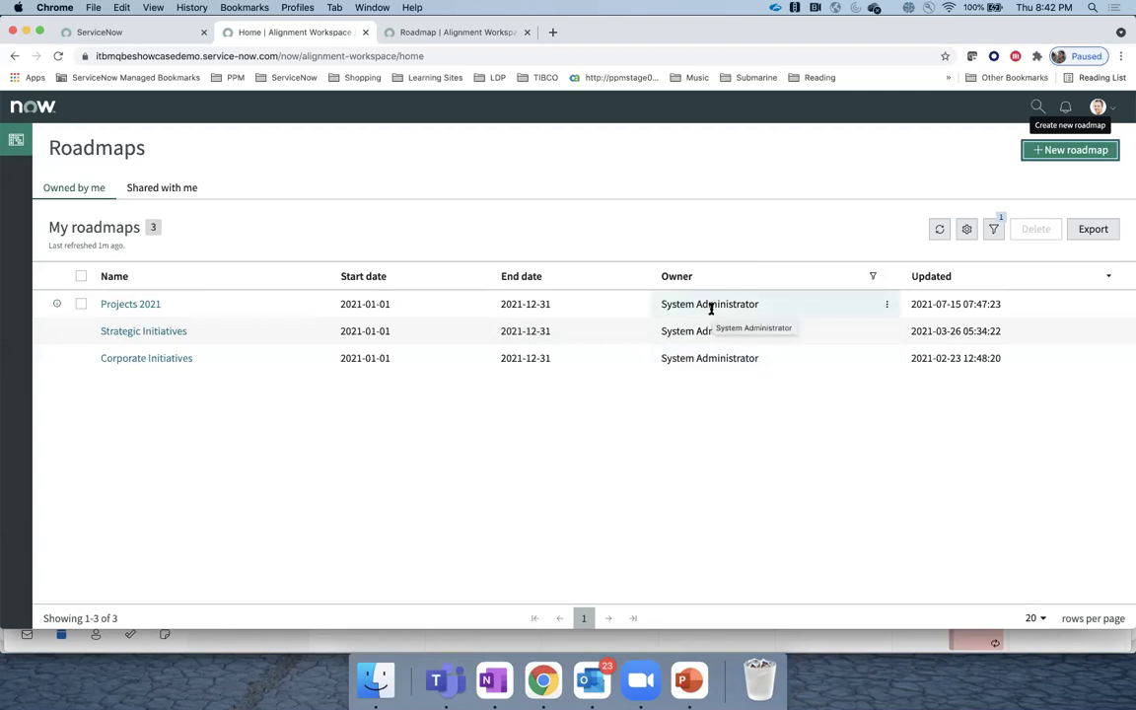
Step: Open the Projects 2021 roadmap and examine its dates, stakeholders, source table and business unit filter conditions
click(150, 306)
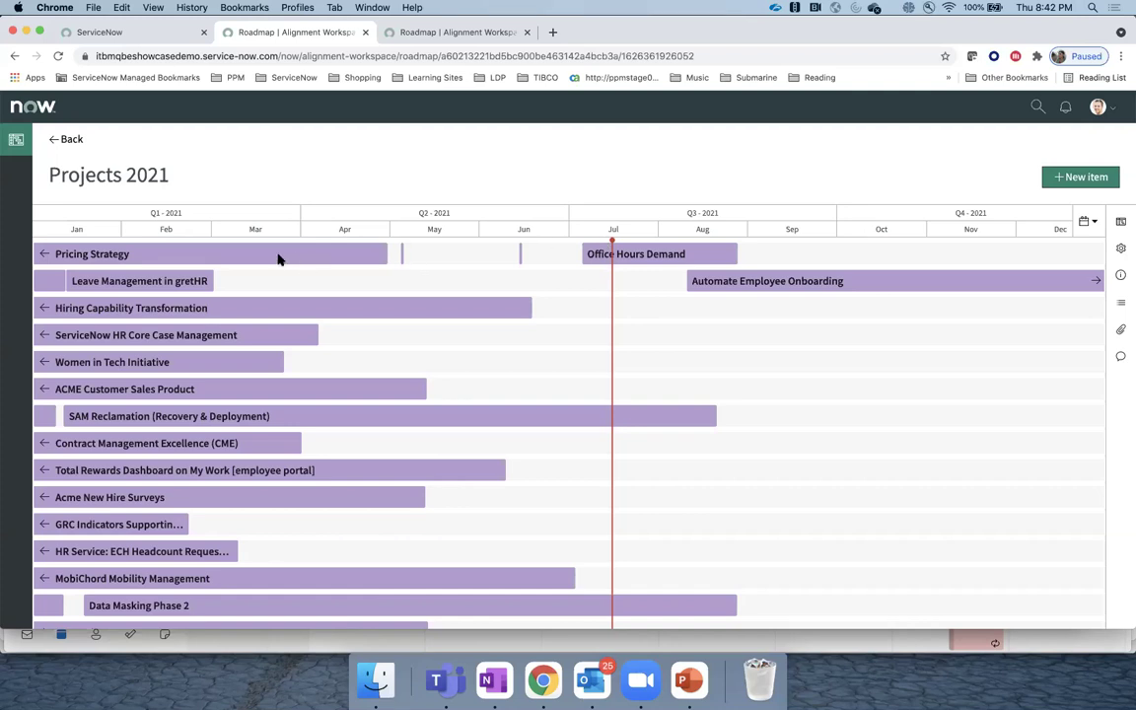
click(1120, 222)
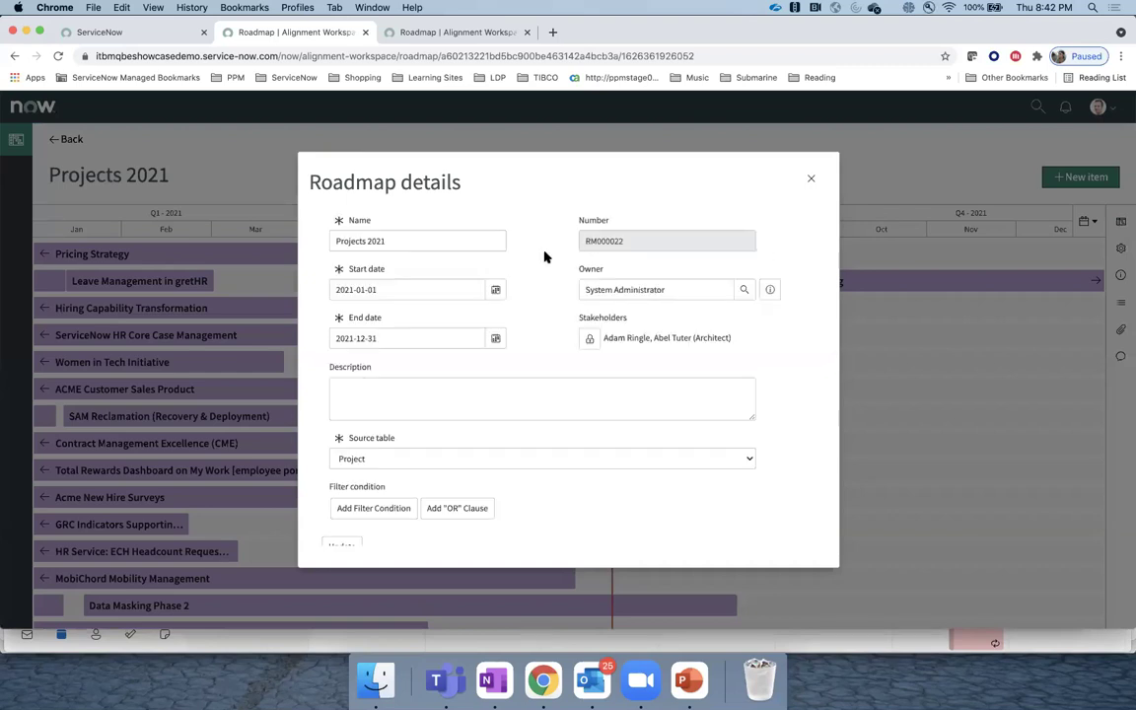
triple_click(482, 232)
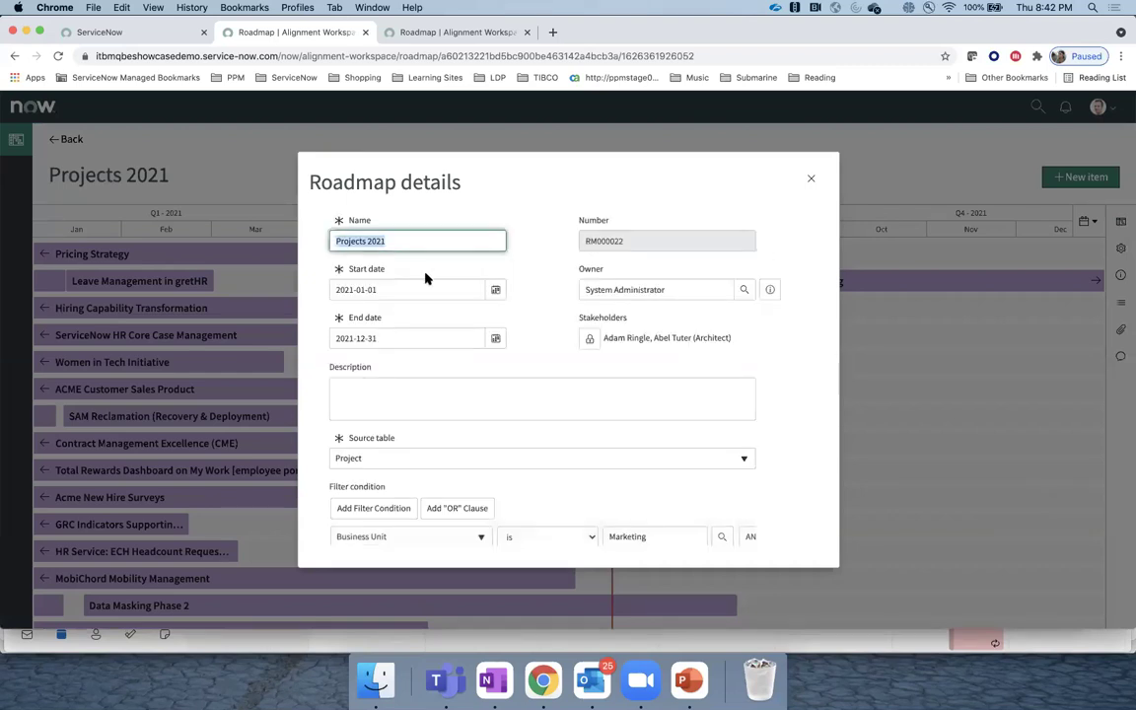
click(513, 349)
scroll(514, 349, down, 3)
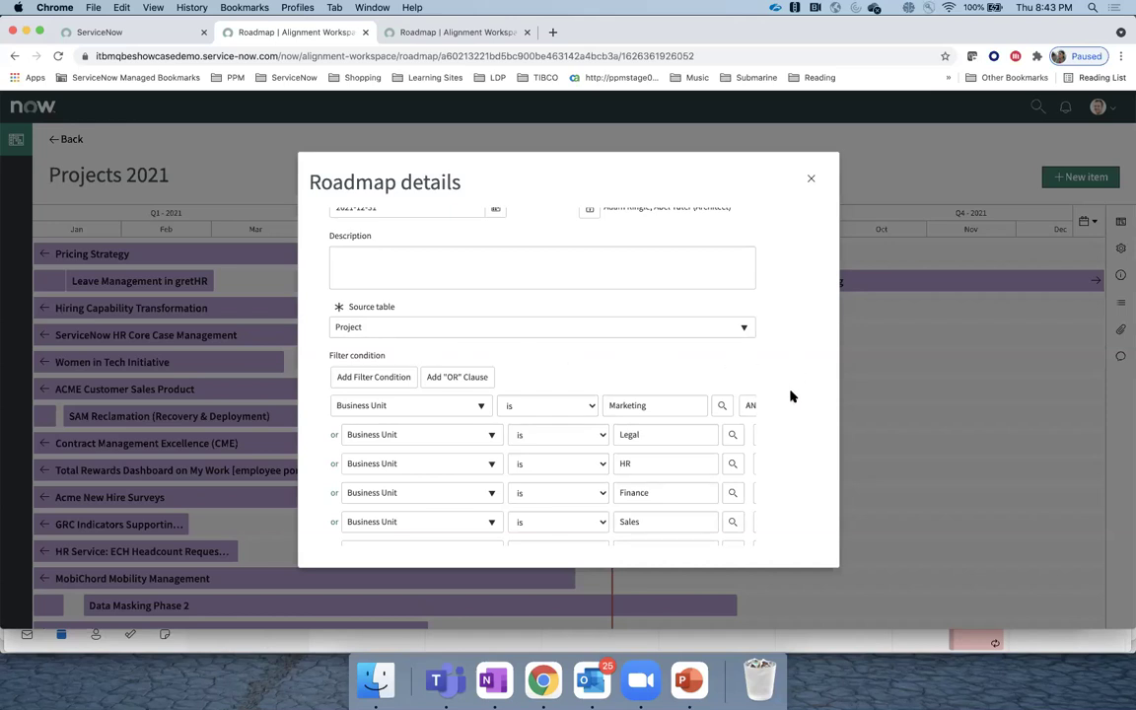
scroll(790, 396, down, 2)
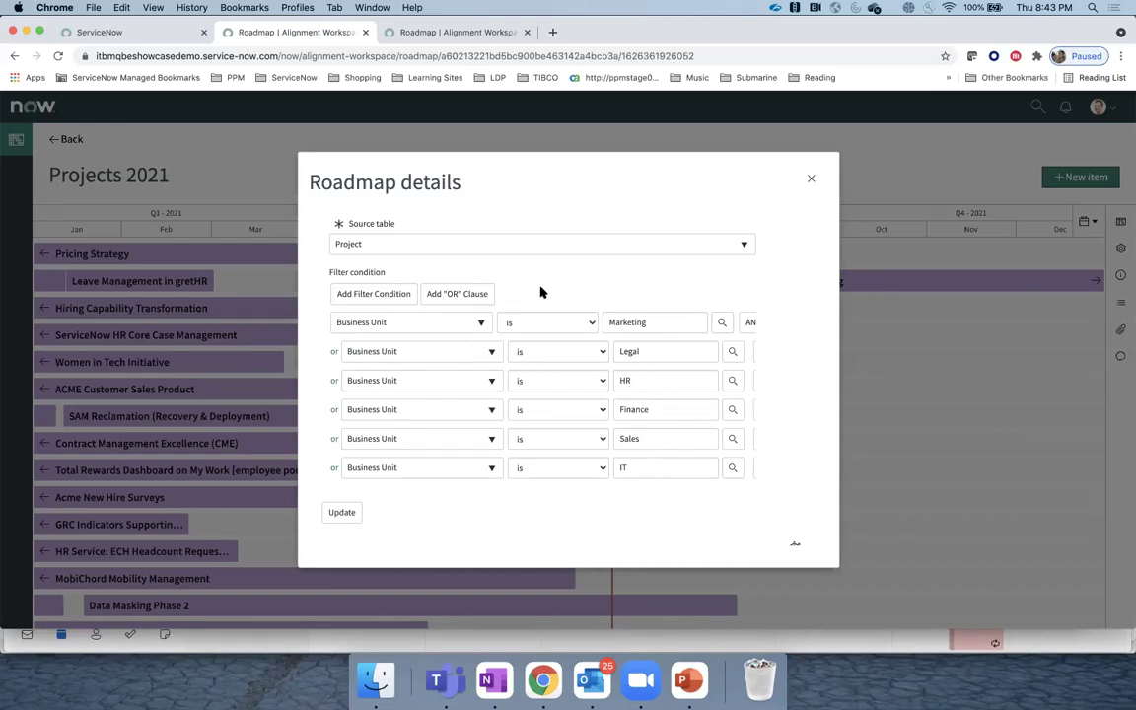
scroll(561, 286, up, 2)
scroll(560, 285, up, 3)
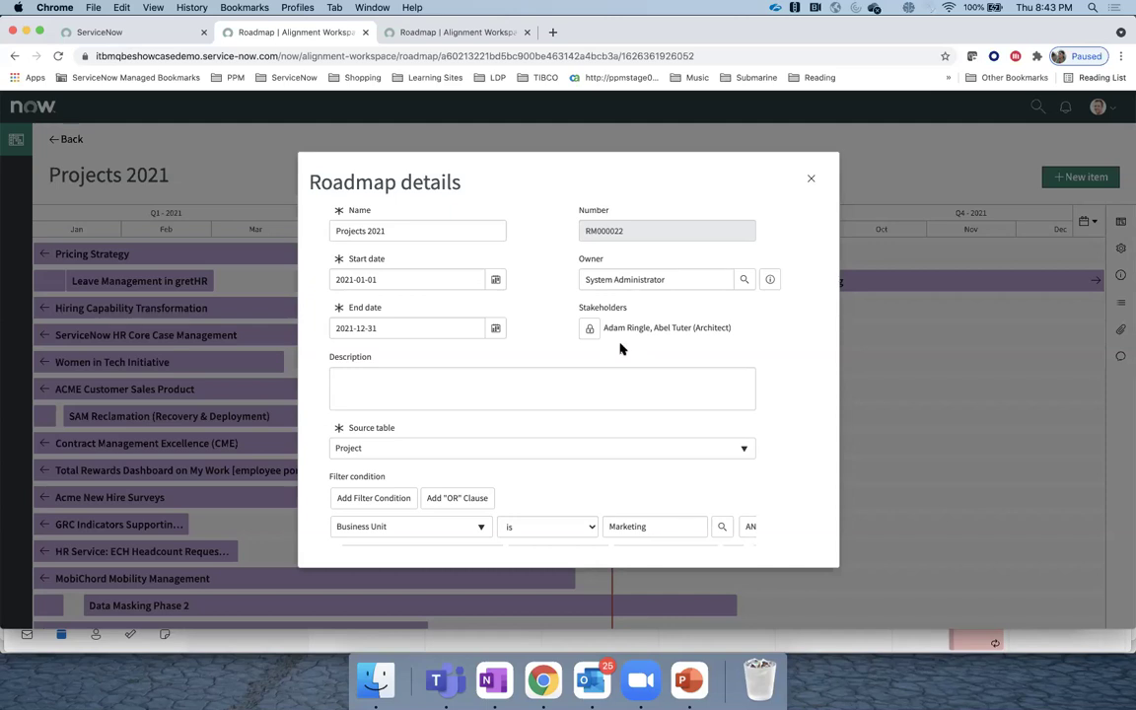
scroll(636, 345, down, 2)
scroll(636, 345, up, 3)
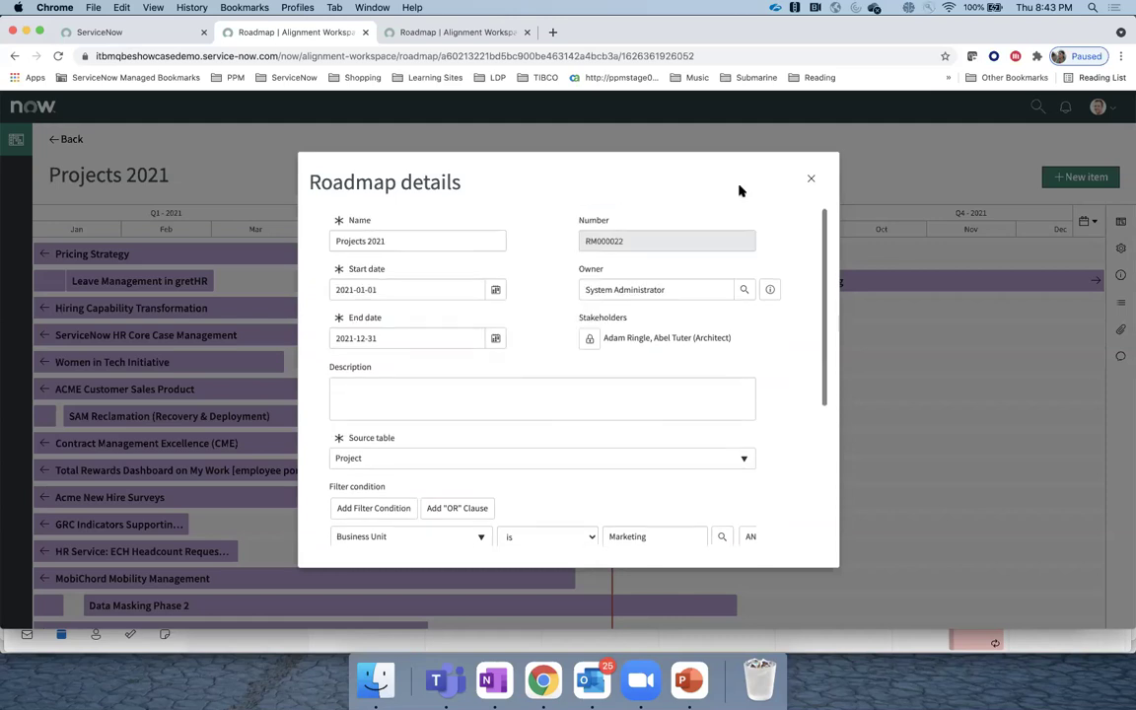
click(810, 180)
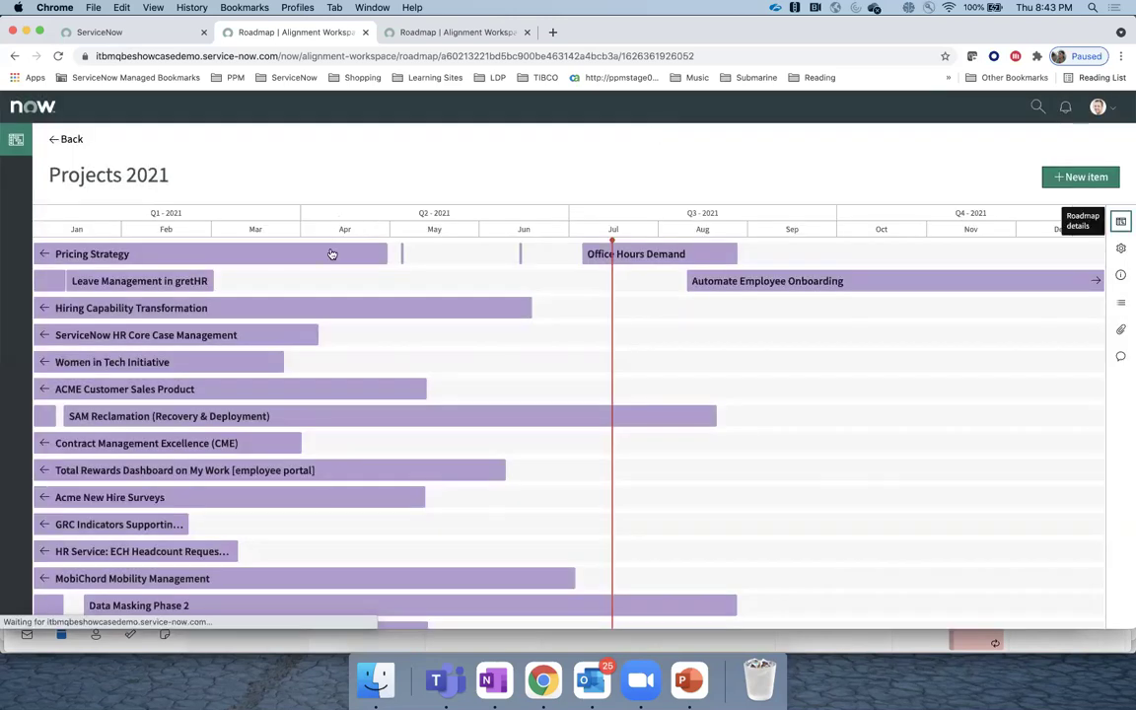
Step: Check the roadmap details again, and inspect the Pricing Strategy project's approved dates and item details
mouse_move(331, 252)
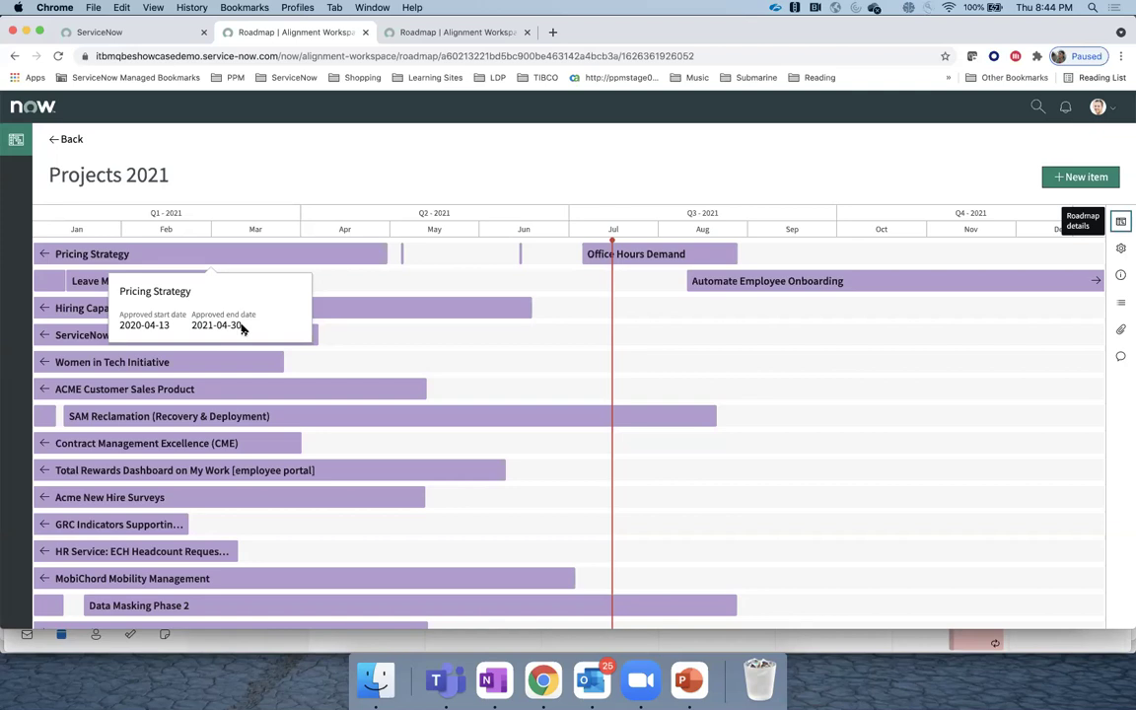
click(1120, 221)
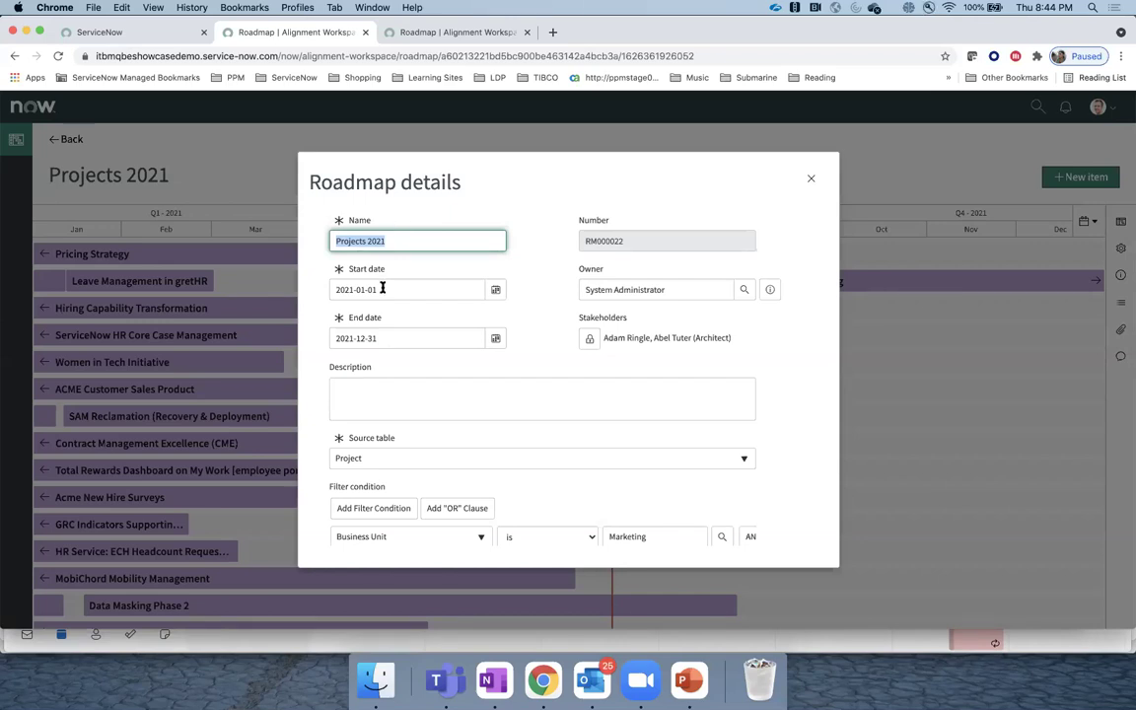
key(shift+Tab)
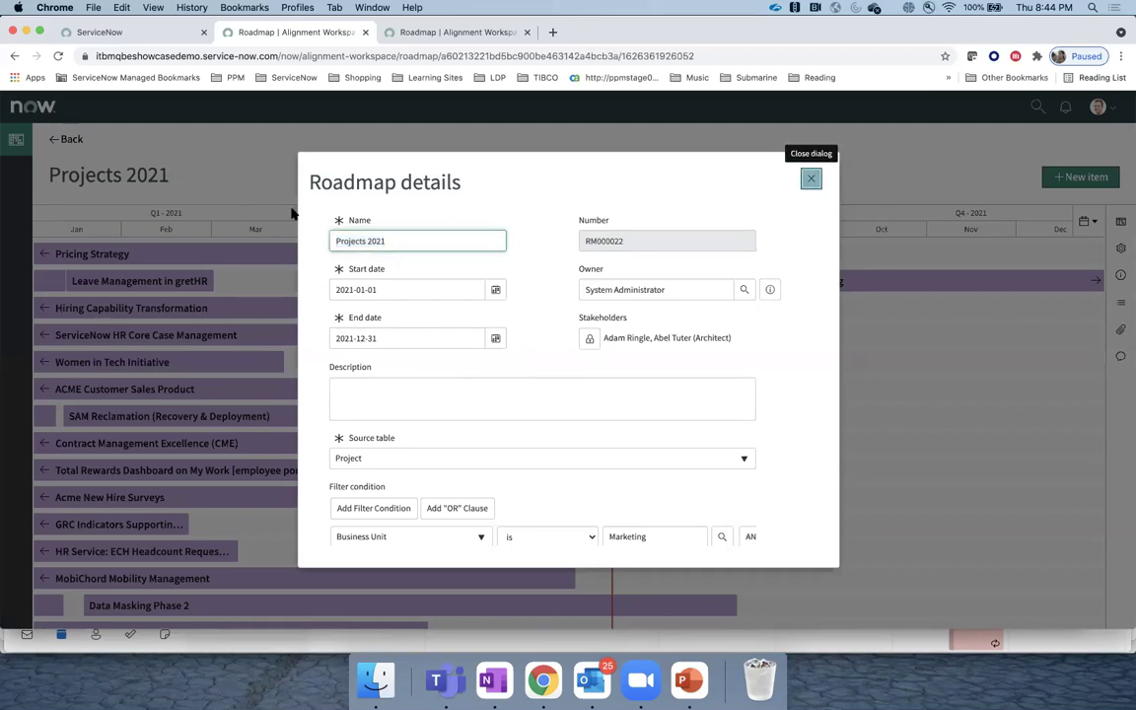
key(Return)
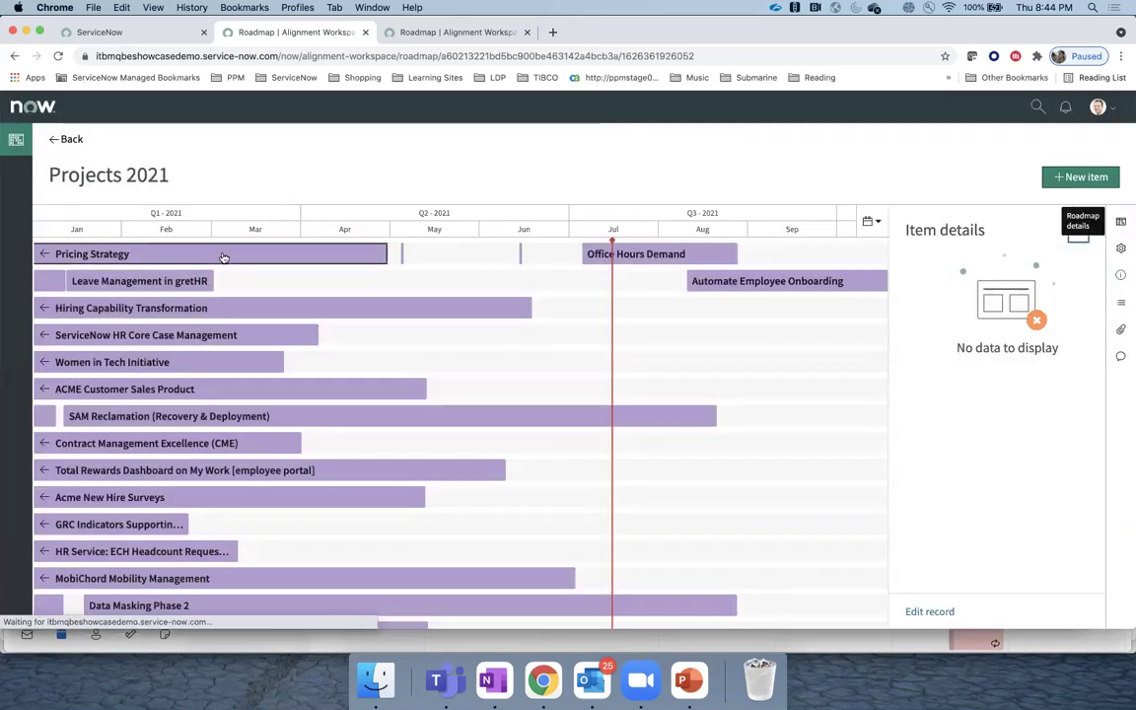
click(224, 257)
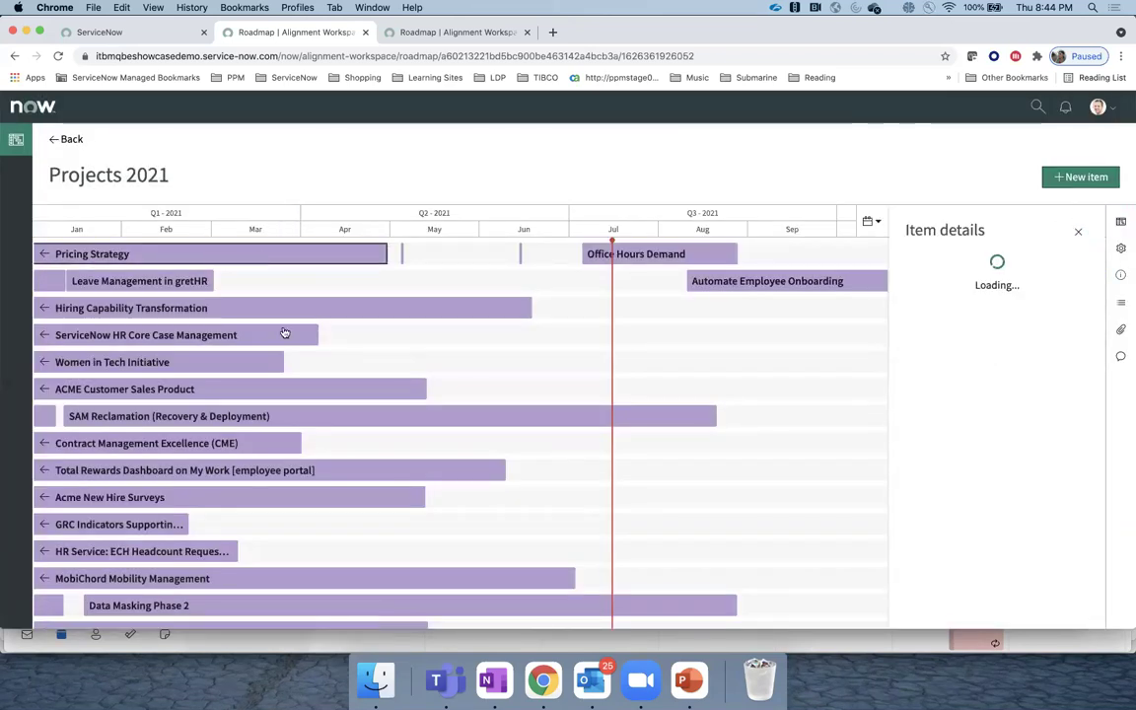
mouse_move(249, 259)
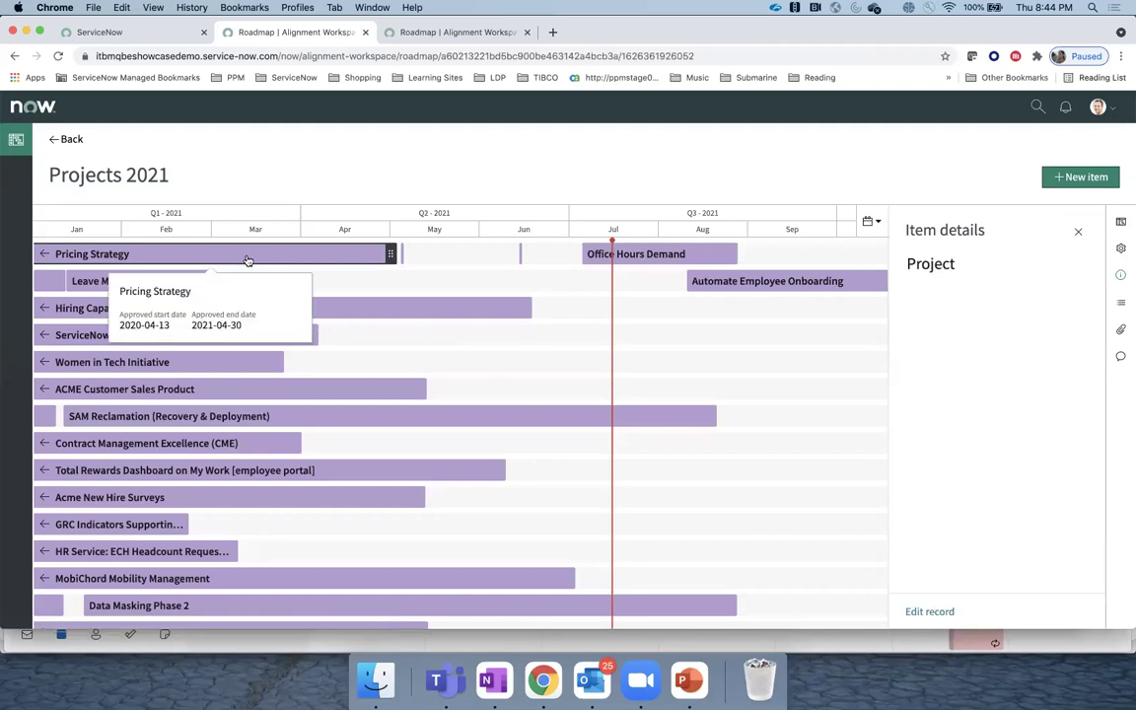
click(1075, 236)
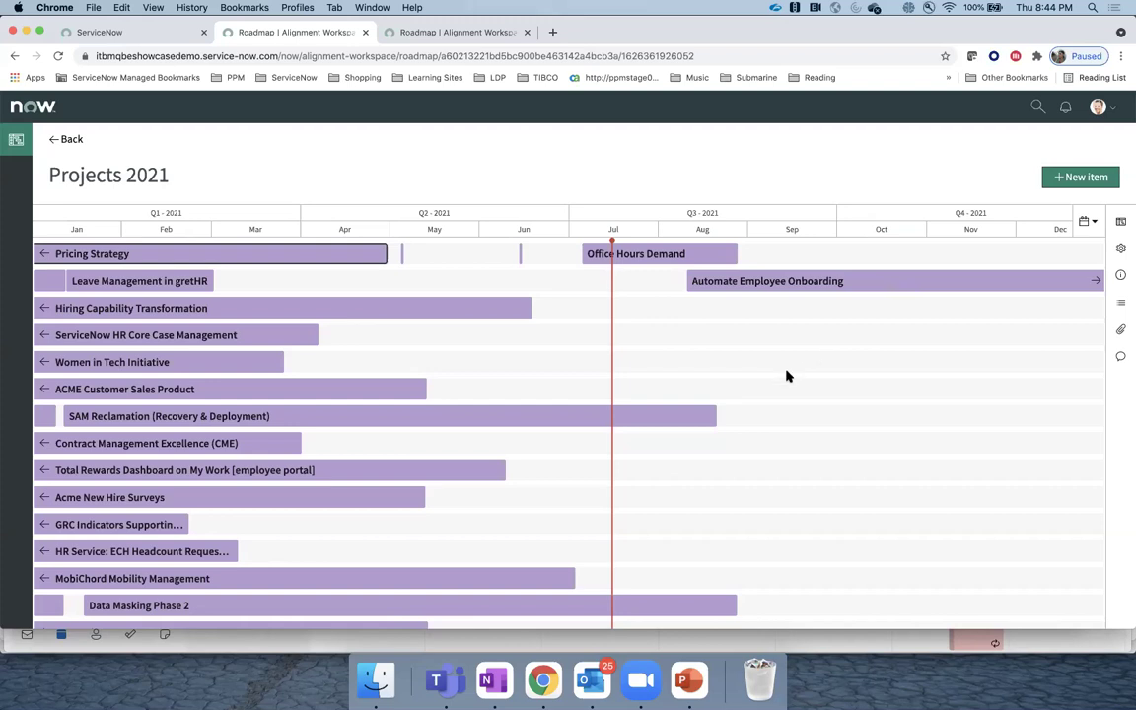
mouse_move(334, 273)
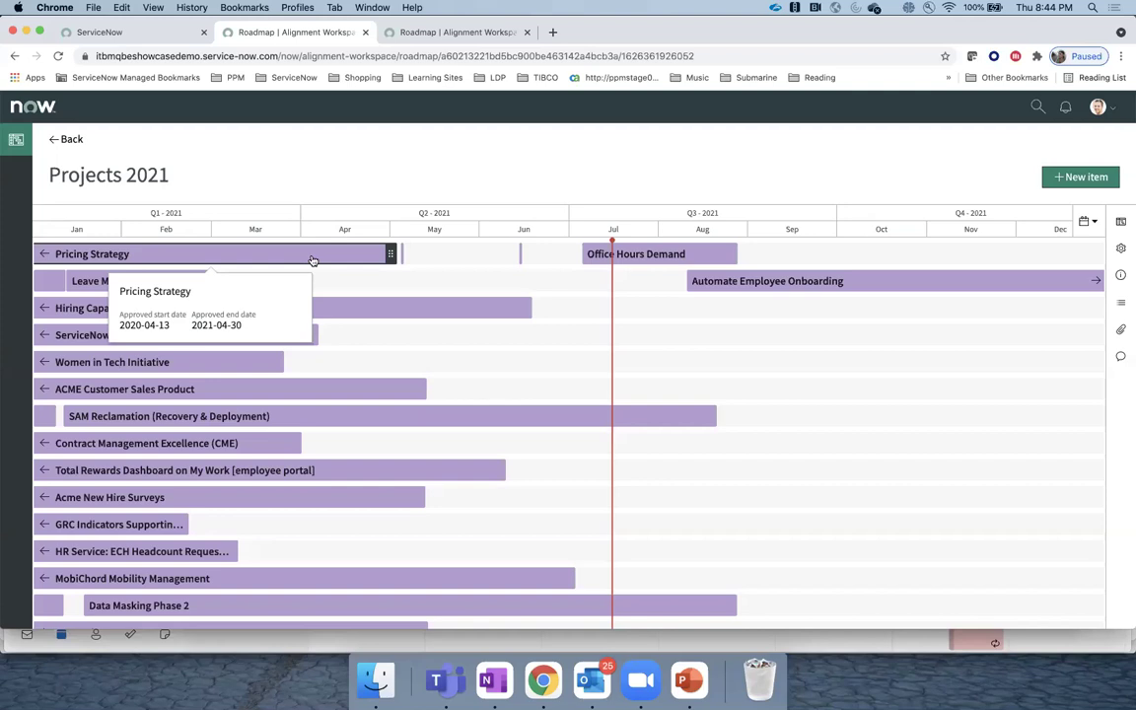
Step: Personalize the roadmap bars to show the project manager and the Total planned cost metric
click(1121, 253)
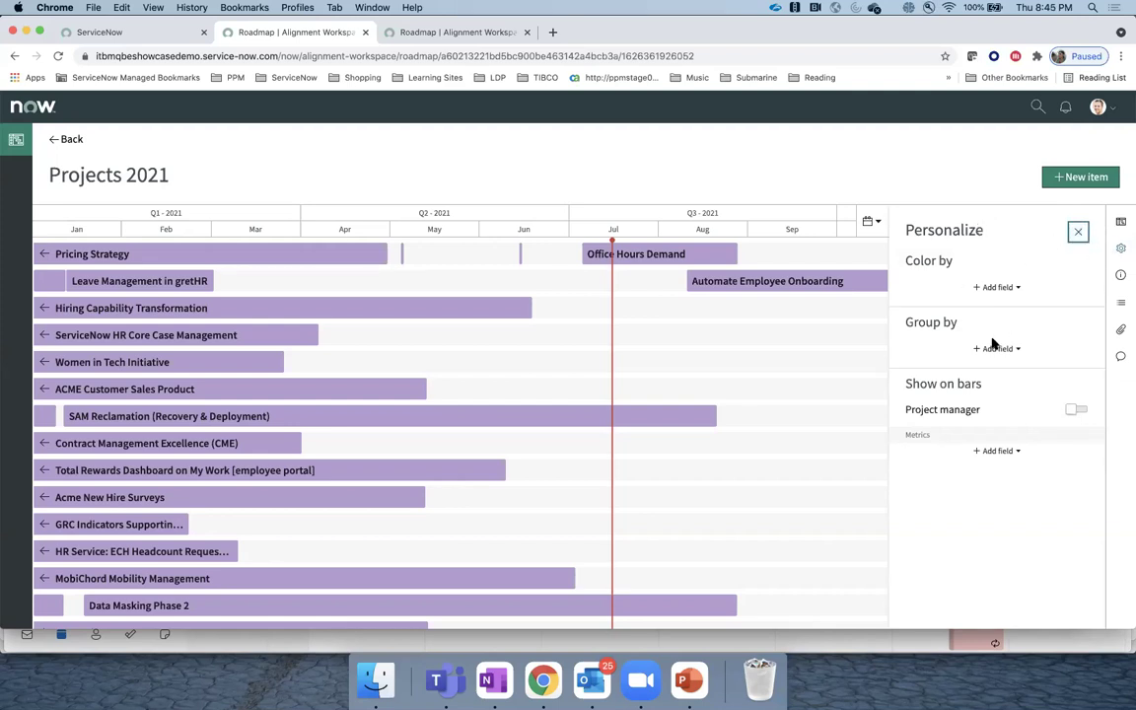
click(1079, 409)
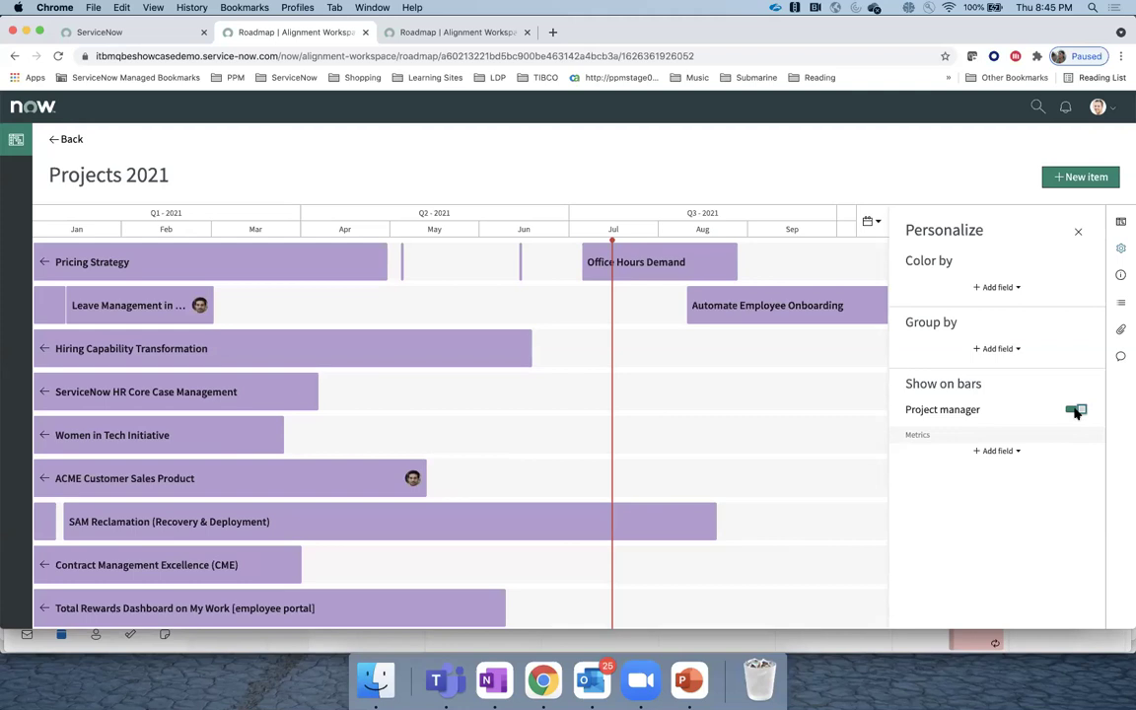
click(998, 451)
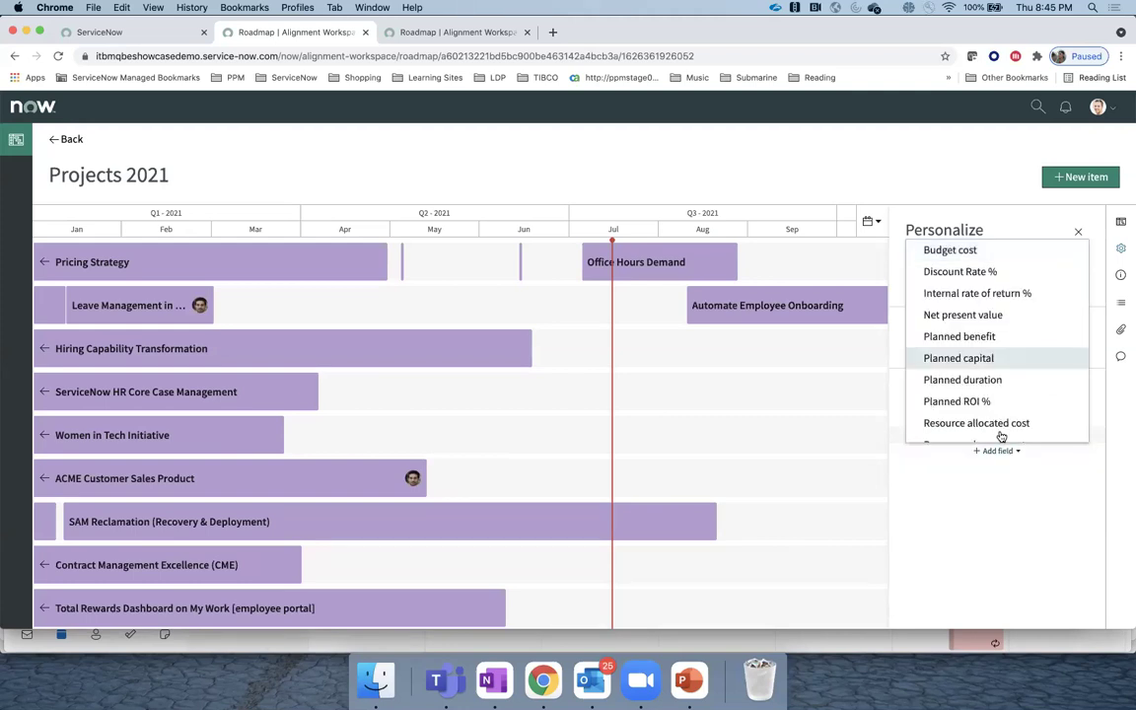
scroll(996, 415, down, 2)
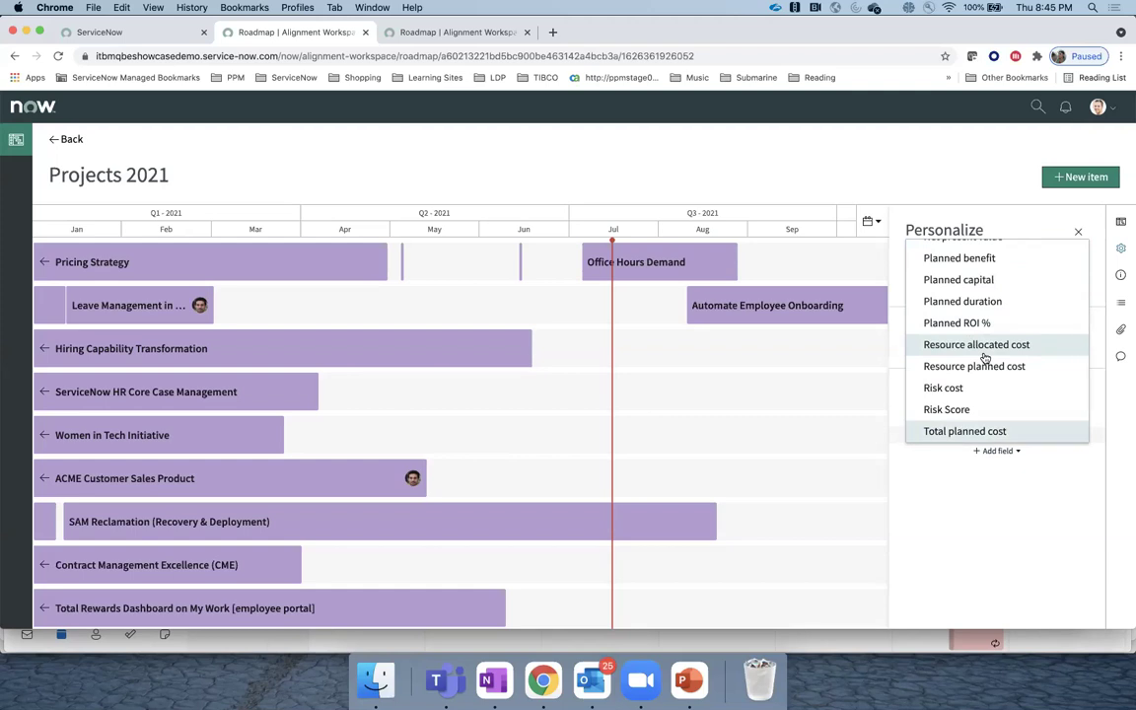
click(974, 431)
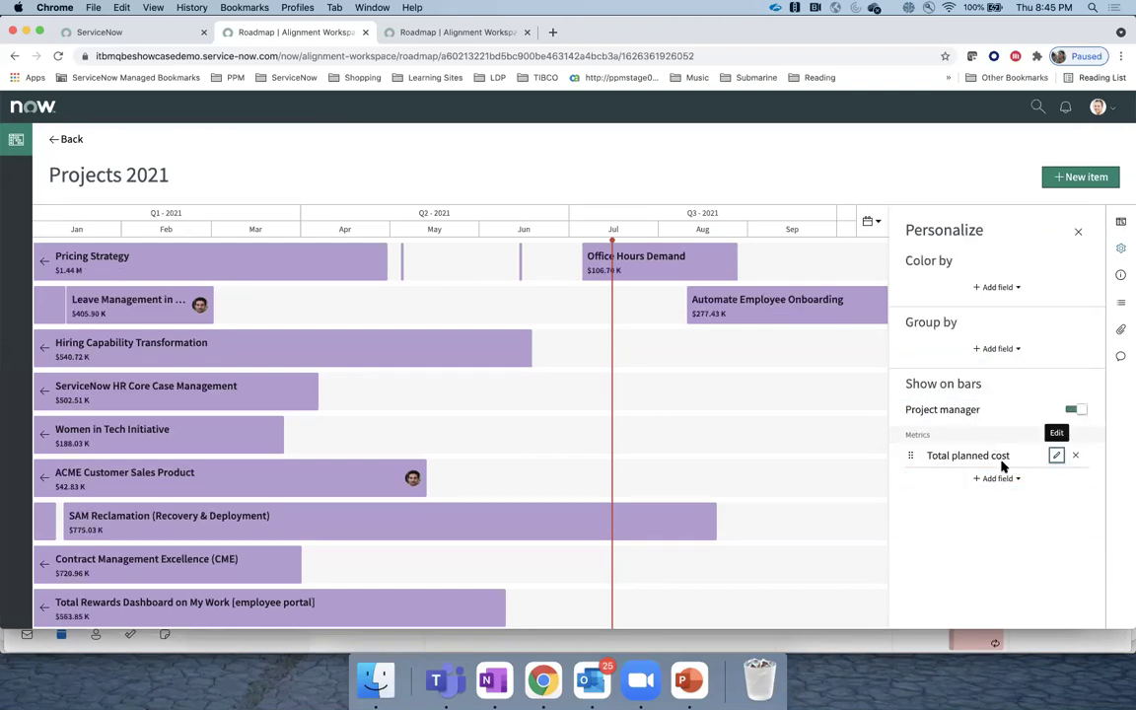
Step: Add Budget cost and Planned ROI % as further metrics on the roadmap bars
click(1001, 480)
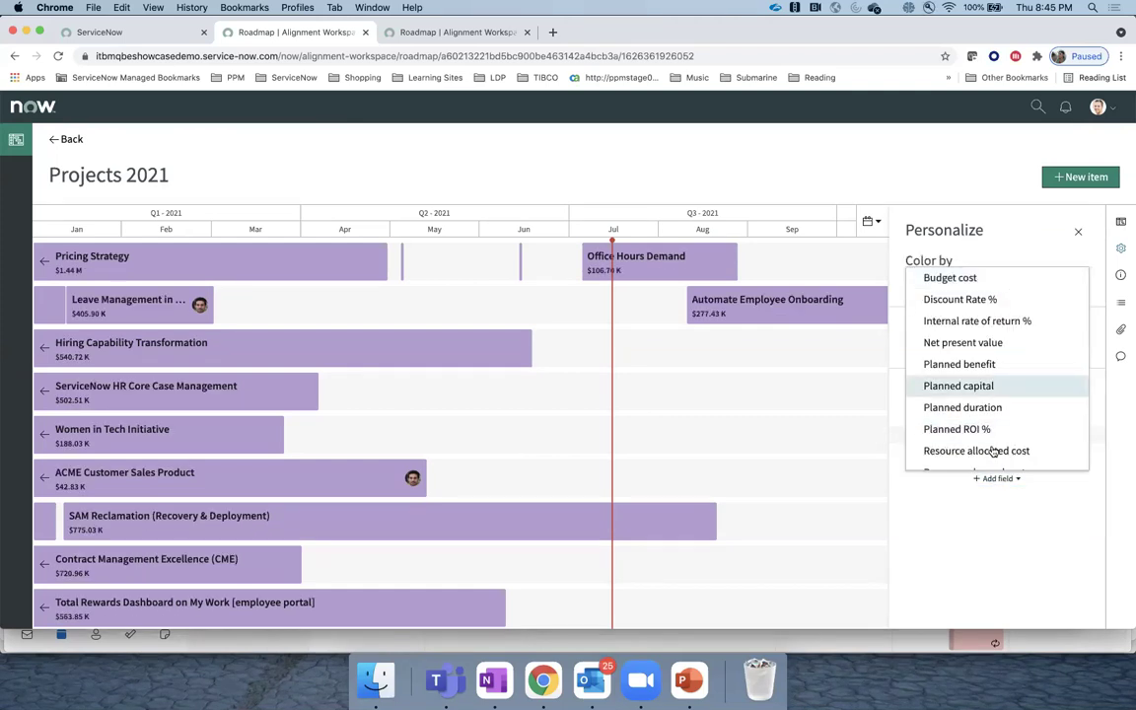
click(960, 280)
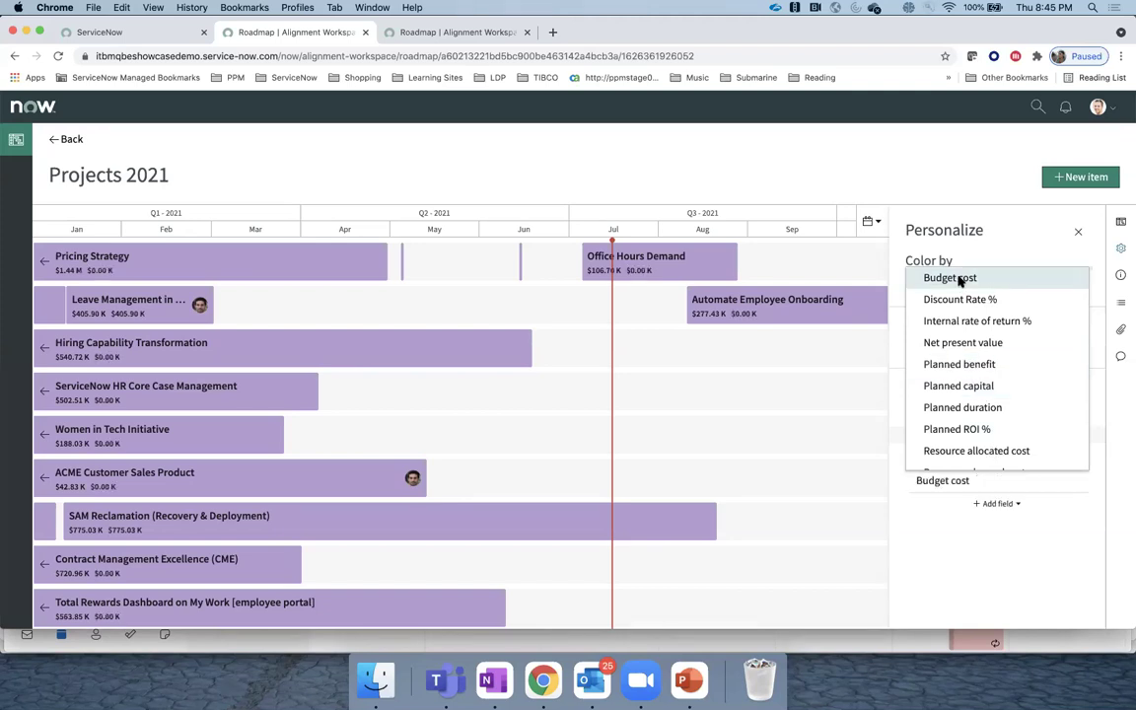
click(986, 503)
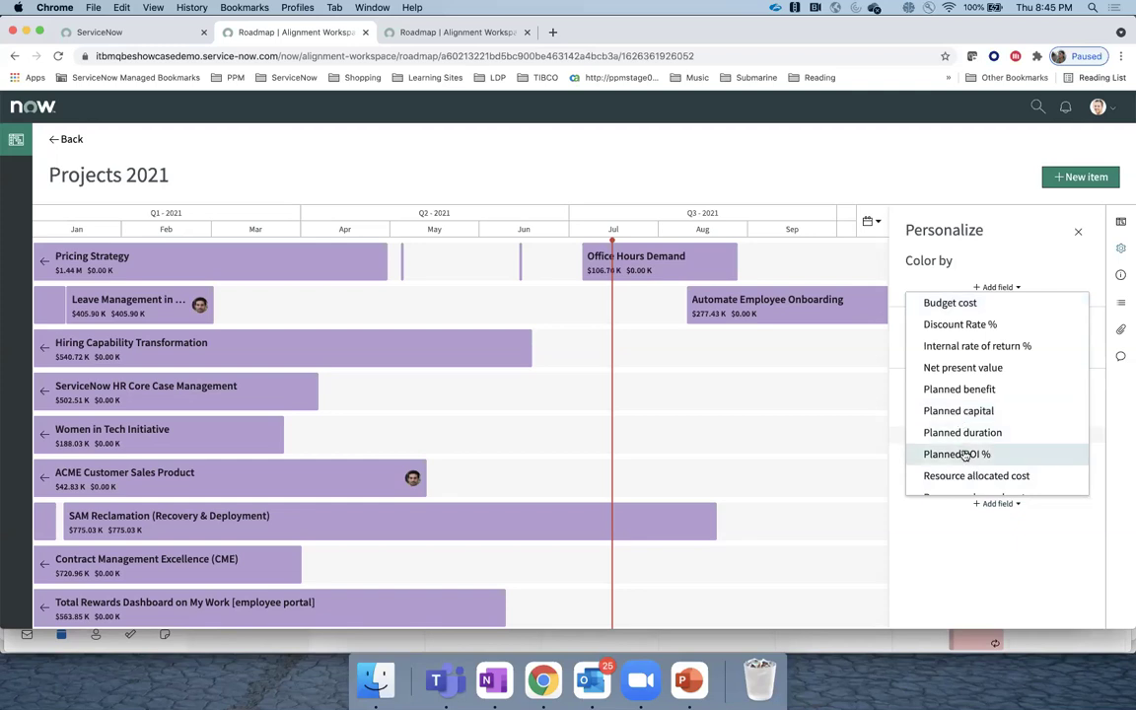
click(964, 454)
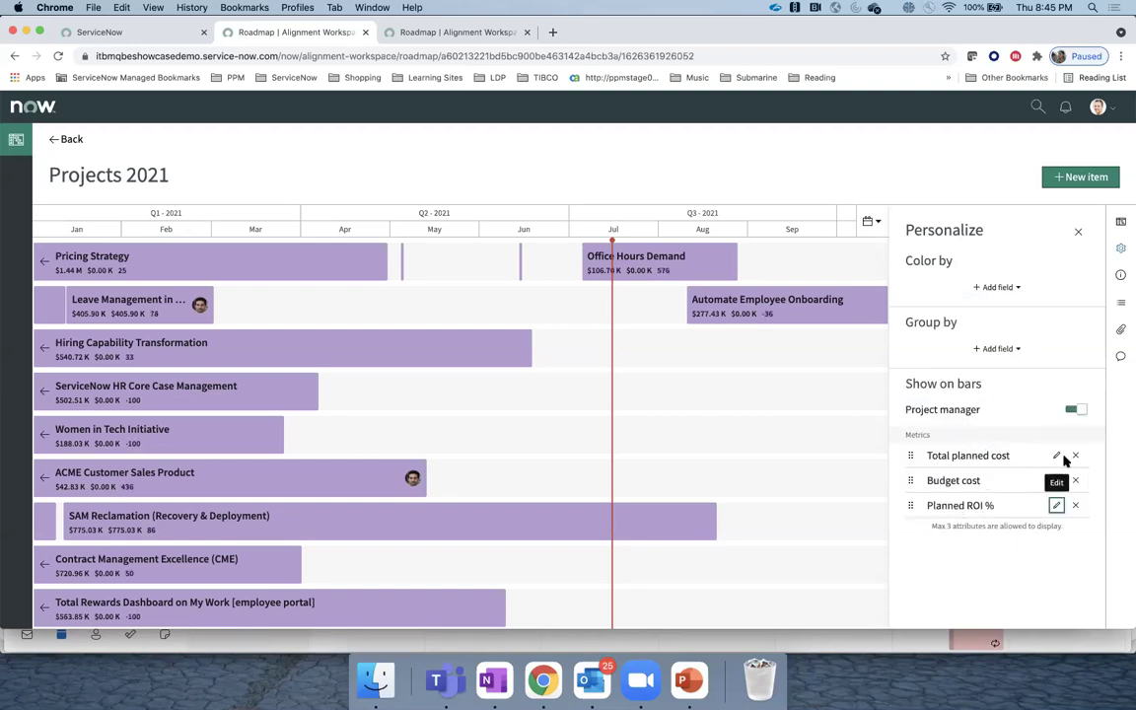
Step: Group the roadmap items by Strategies and close the personalization settings
mouse_move(280, 267)
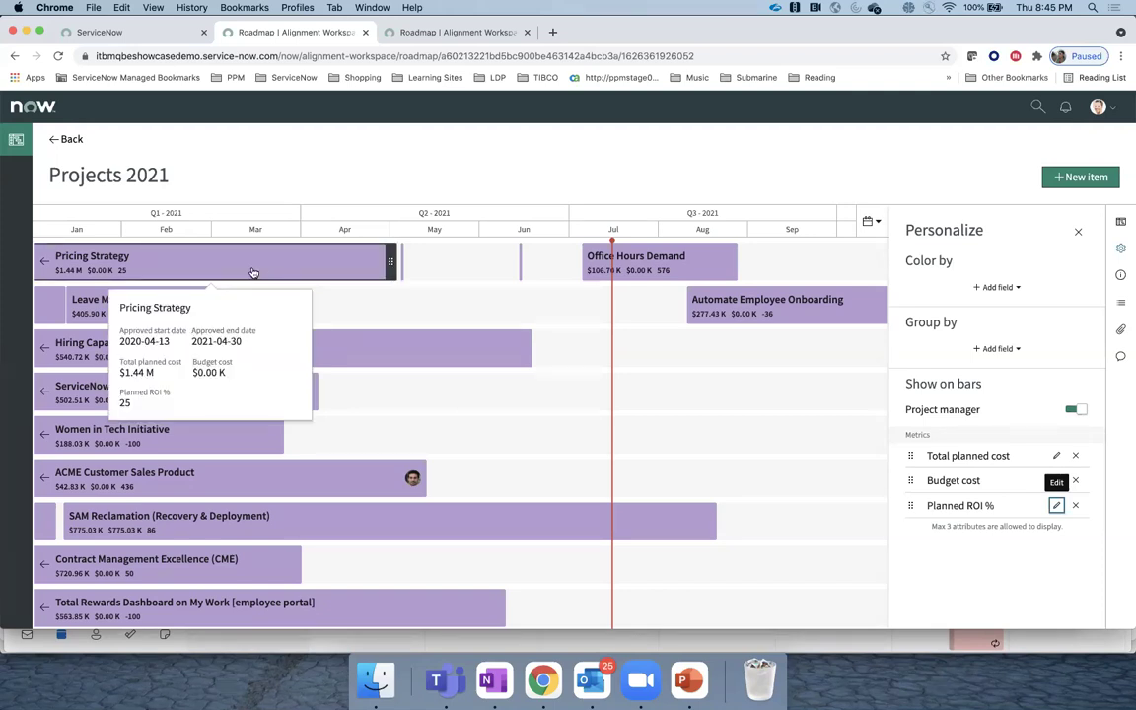
mouse_move(343, 258)
mouse_down()
mouse_move(482, 256)
mouse_move(423, 249)
mouse_move(344, 260)
mouse_up()
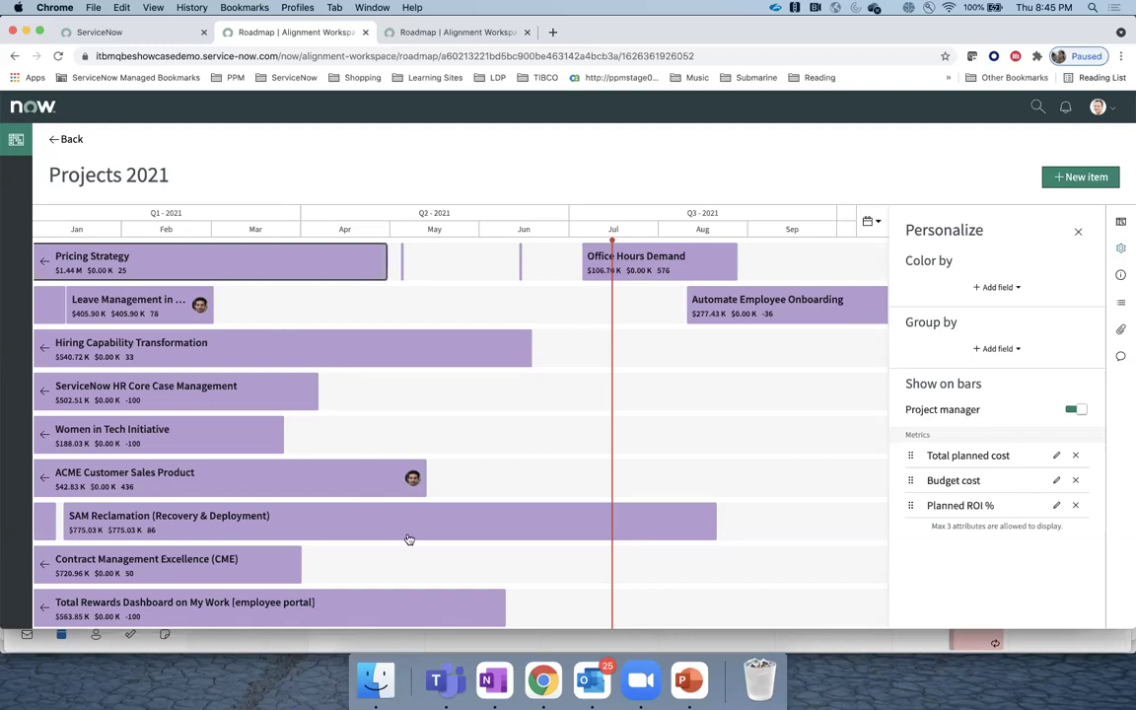
click(1010, 350)
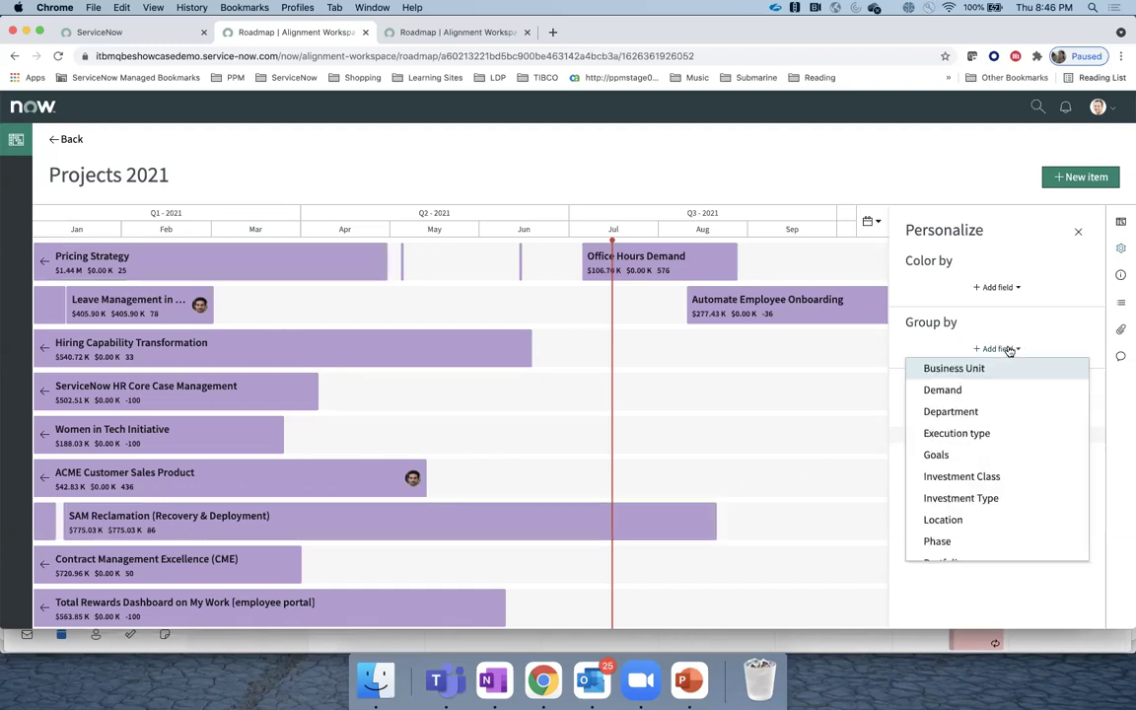
scroll(994, 521, down, 3)
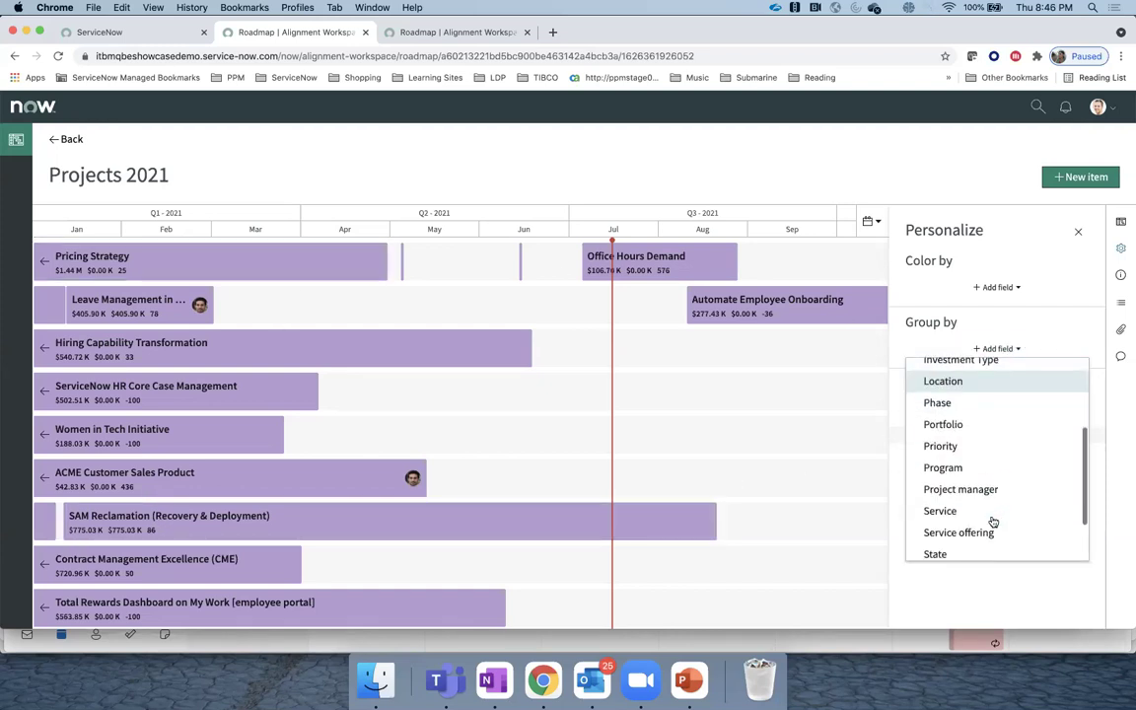
scroll(982, 521, down, 2)
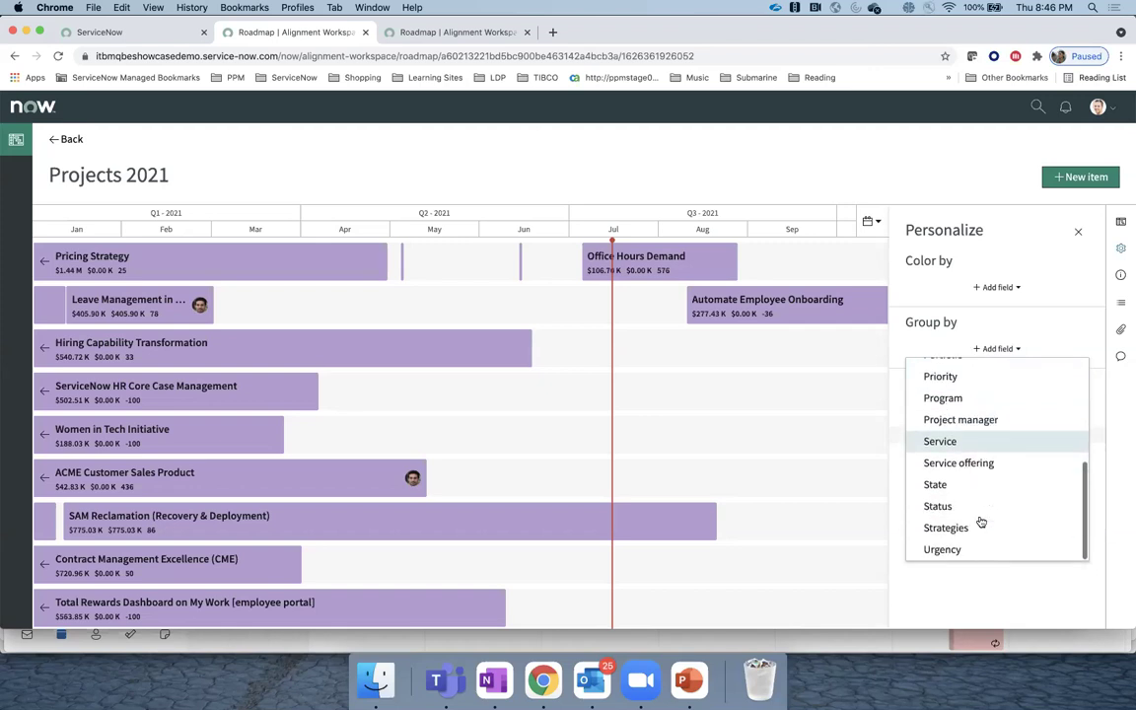
click(971, 527)
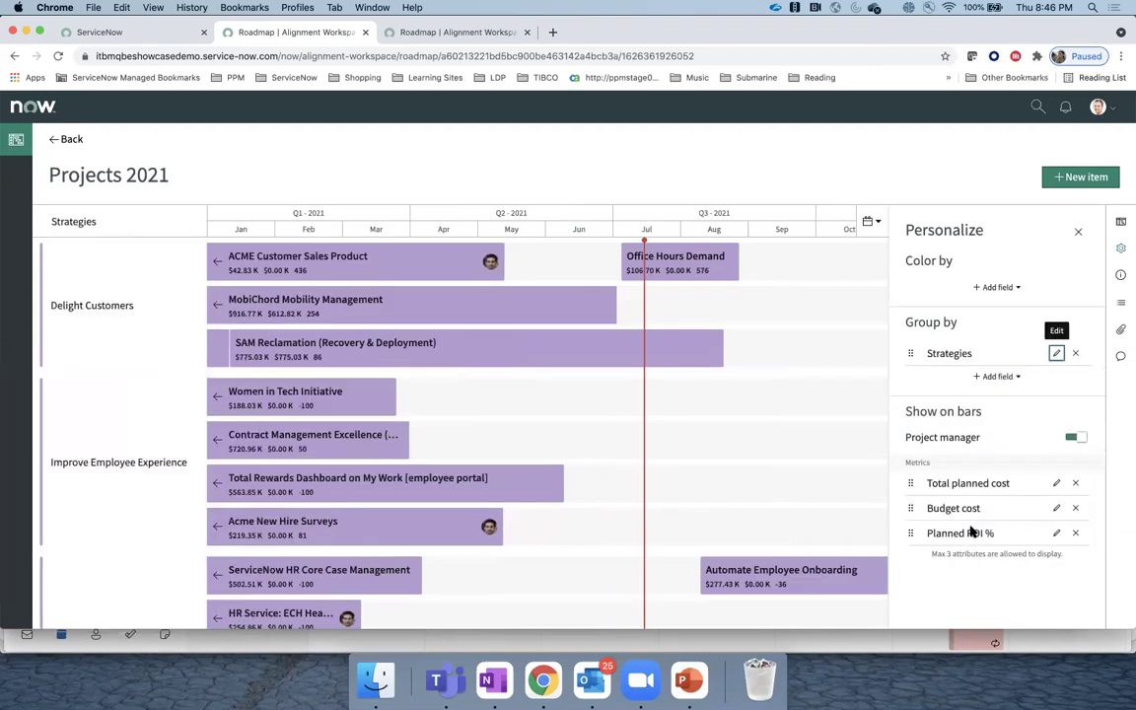
click(1078, 231)
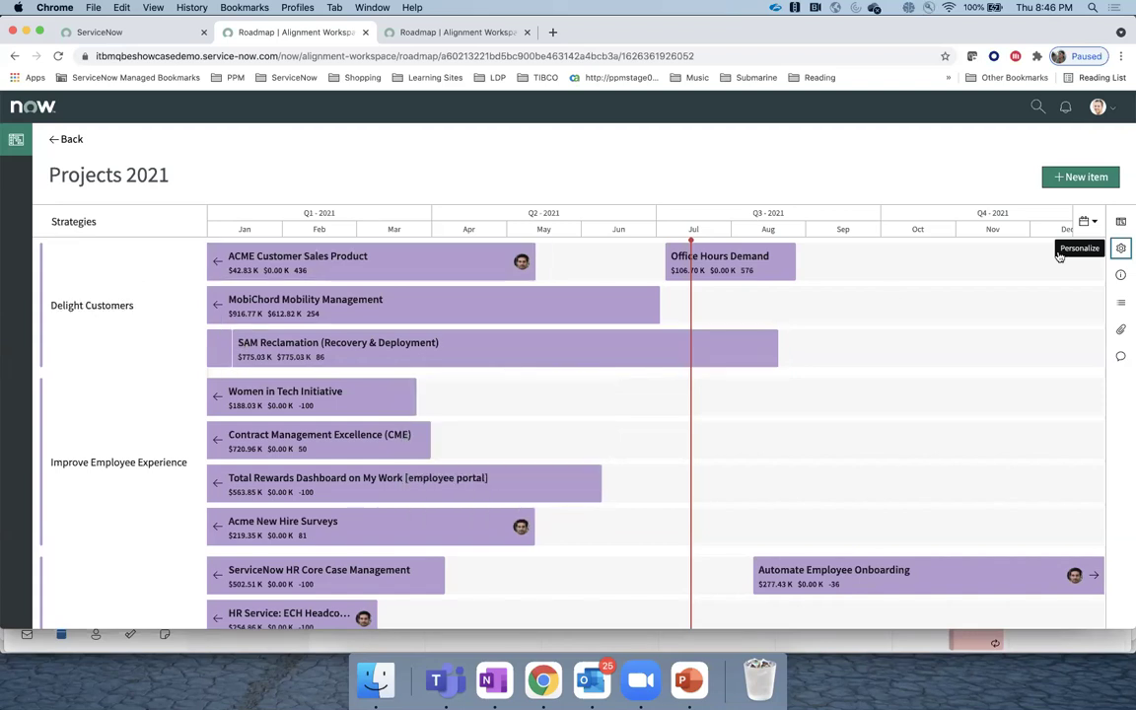
Step: Add Business Unit as the second grouping level under Strategies, and check the ACME Customer Sales Product bar's details
click(1121, 249)
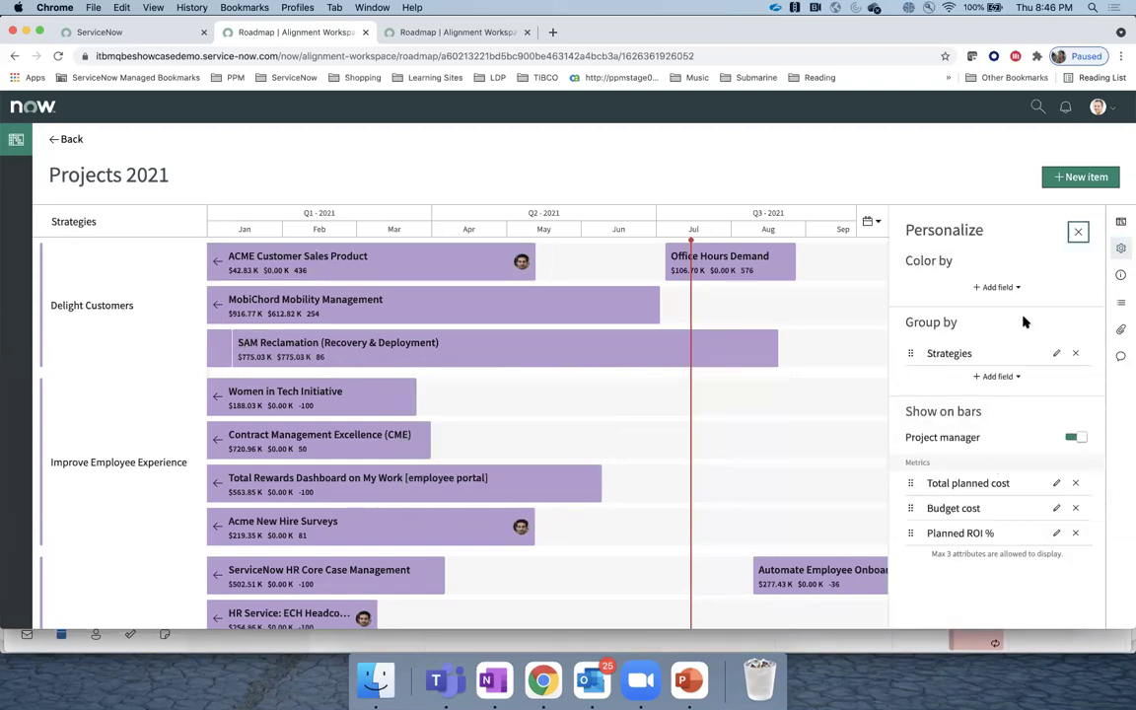
click(999, 377)
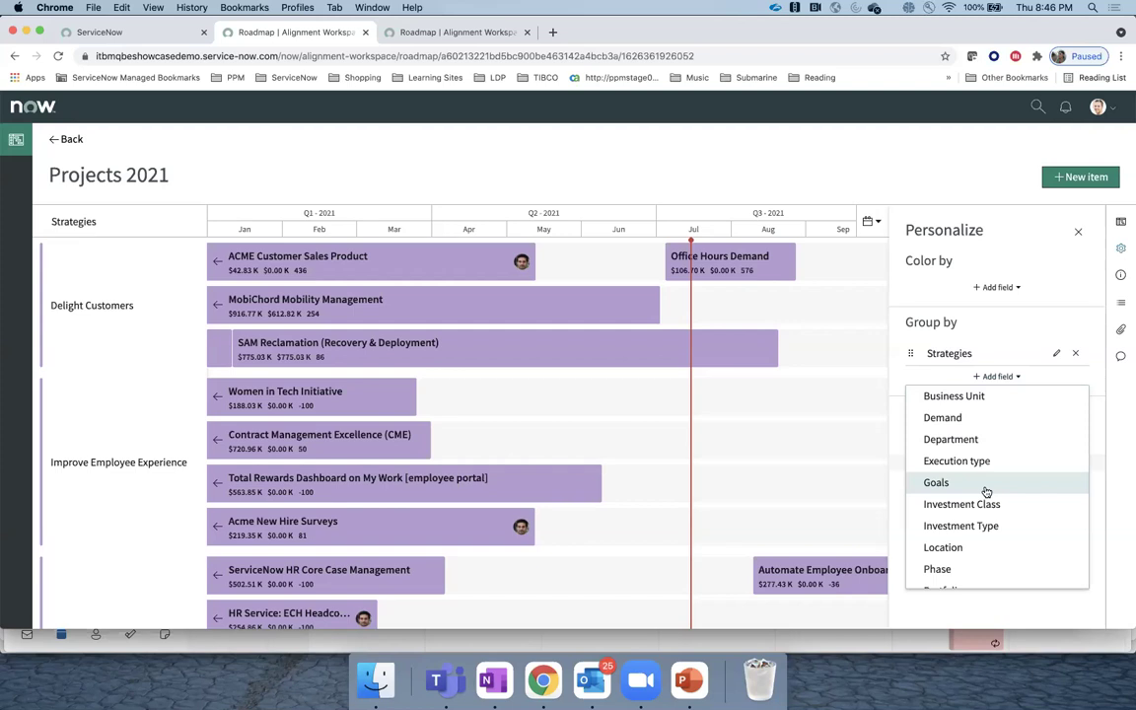
click(953, 395)
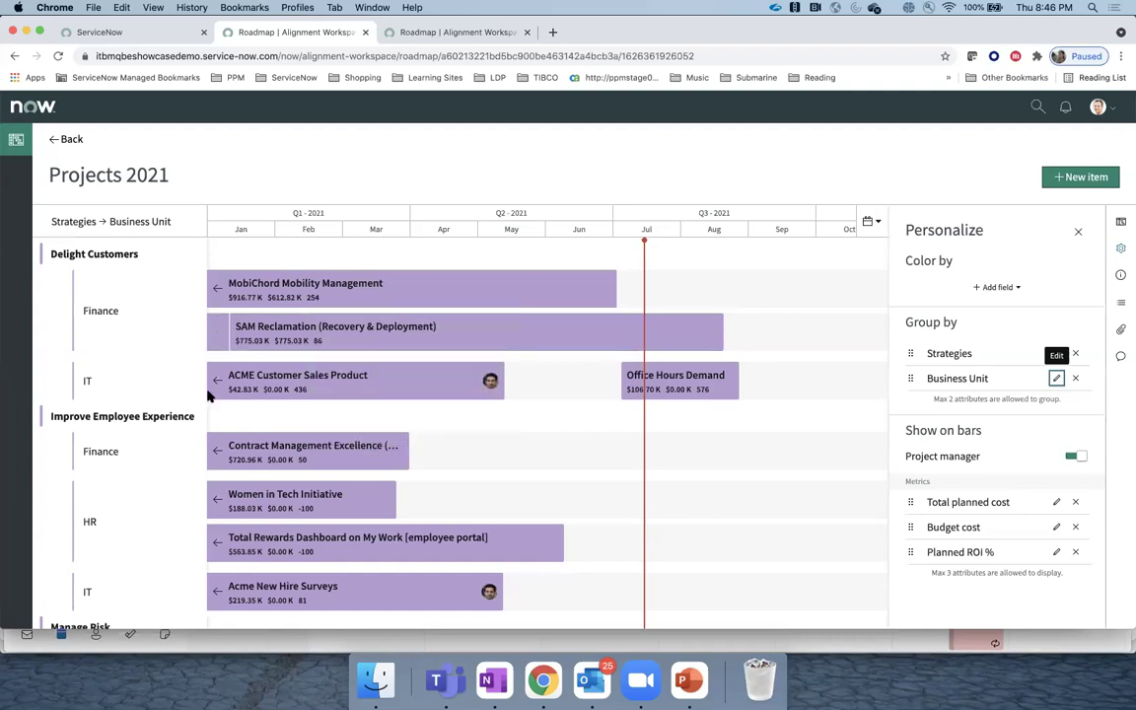
mouse_move(307, 386)
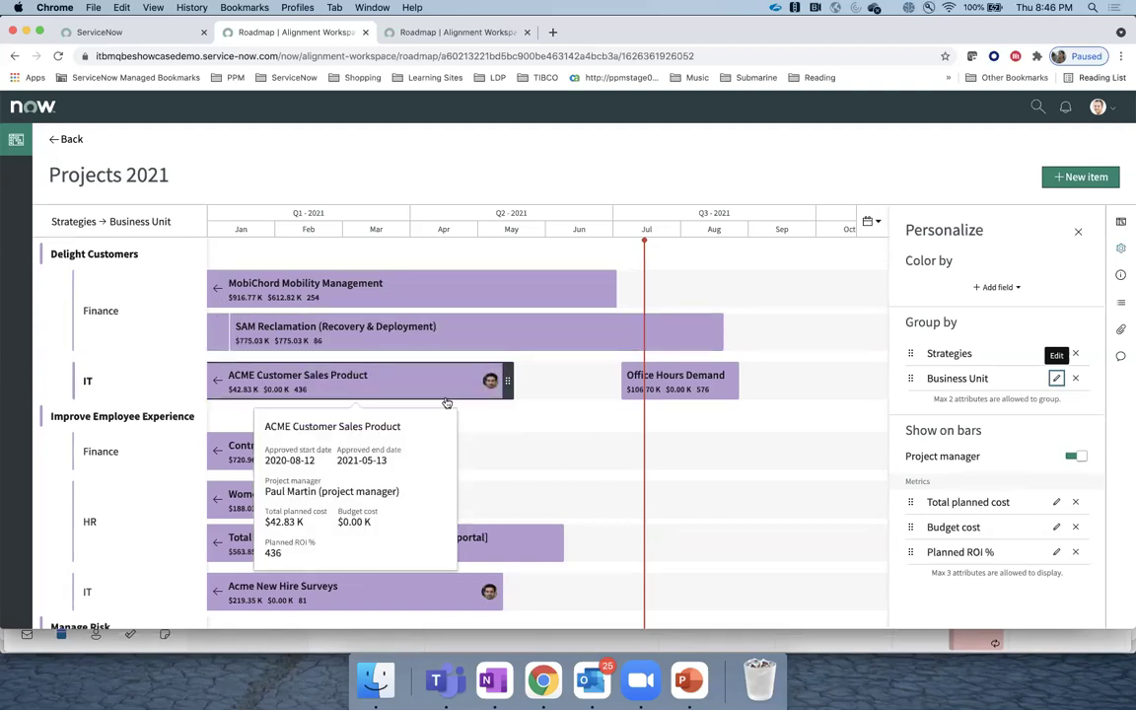
mouse_move(700, 387)
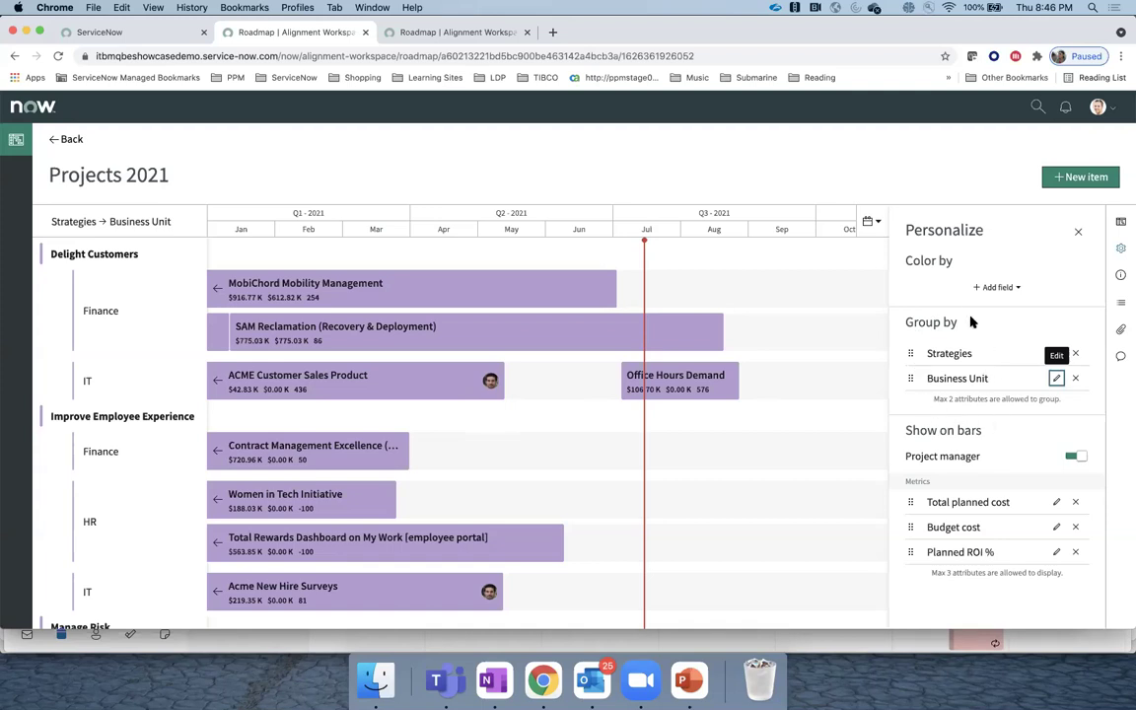
click(1078, 231)
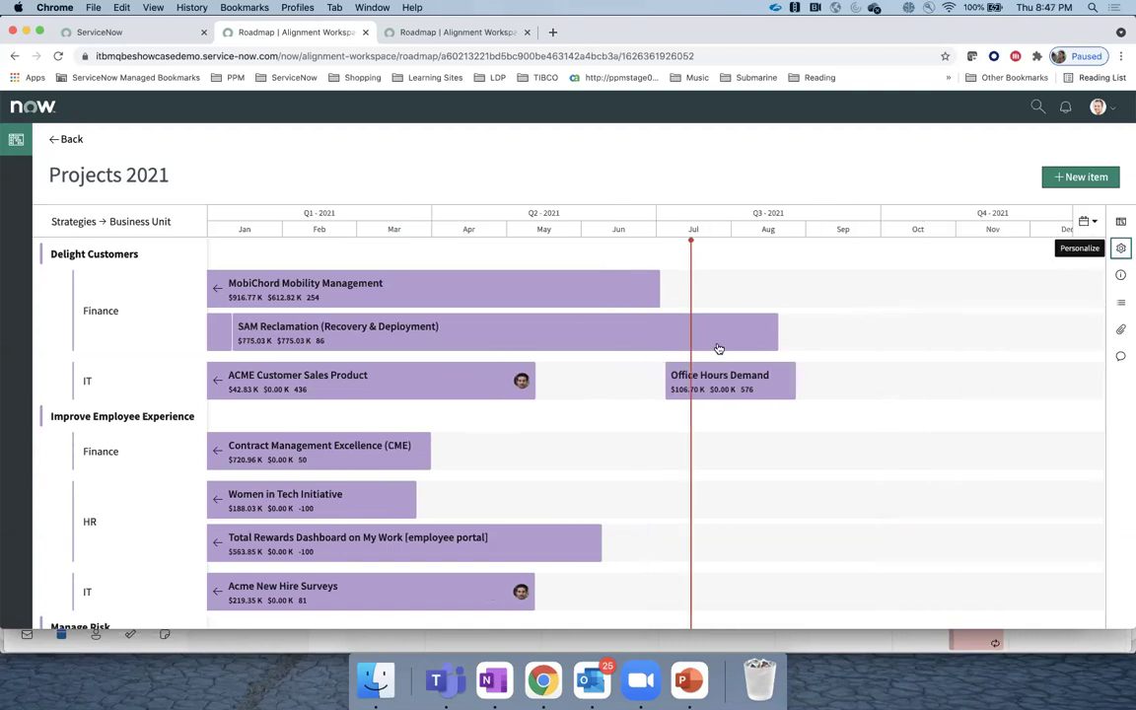
Step: Color the roadmap bars by Priority and check the color legend
scroll(584, 452, down, 5)
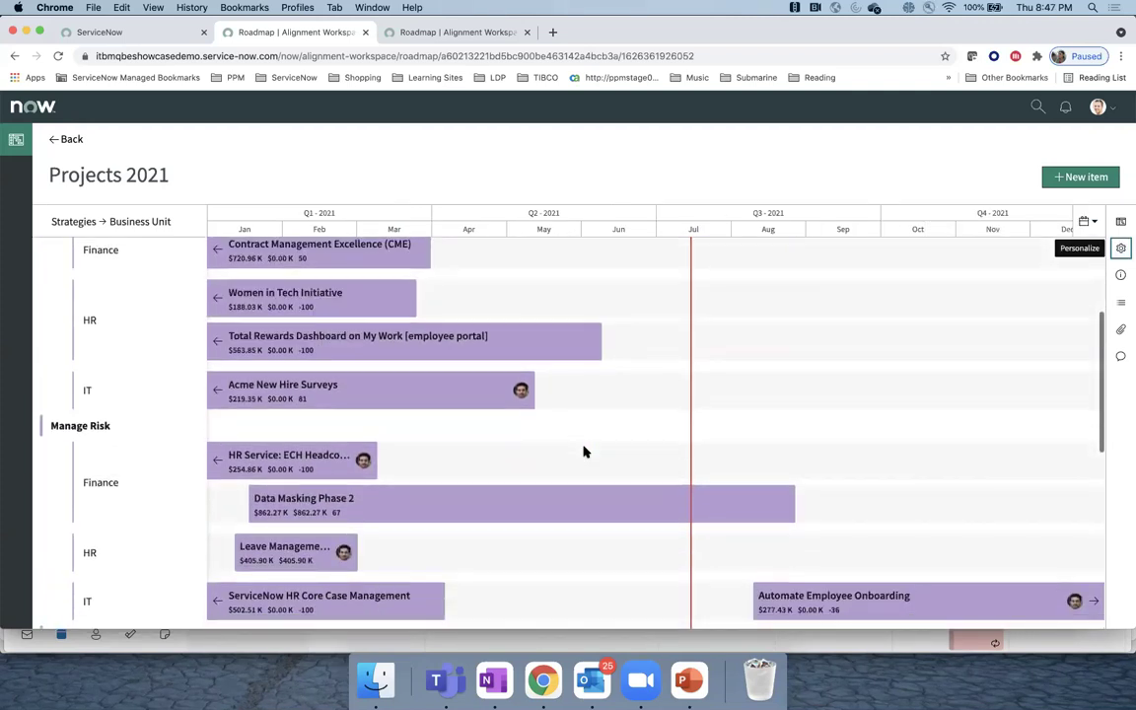
scroll(584, 452, down, 4)
scroll(584, 452, up, 10)
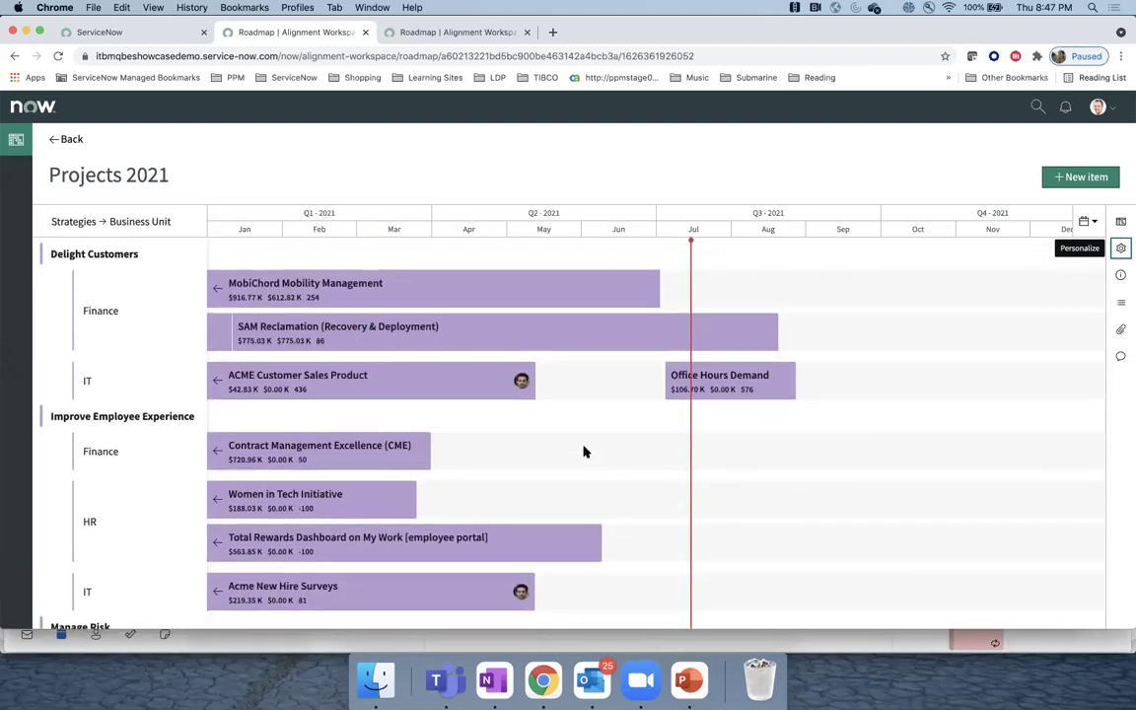
mouse_move(483, 323)
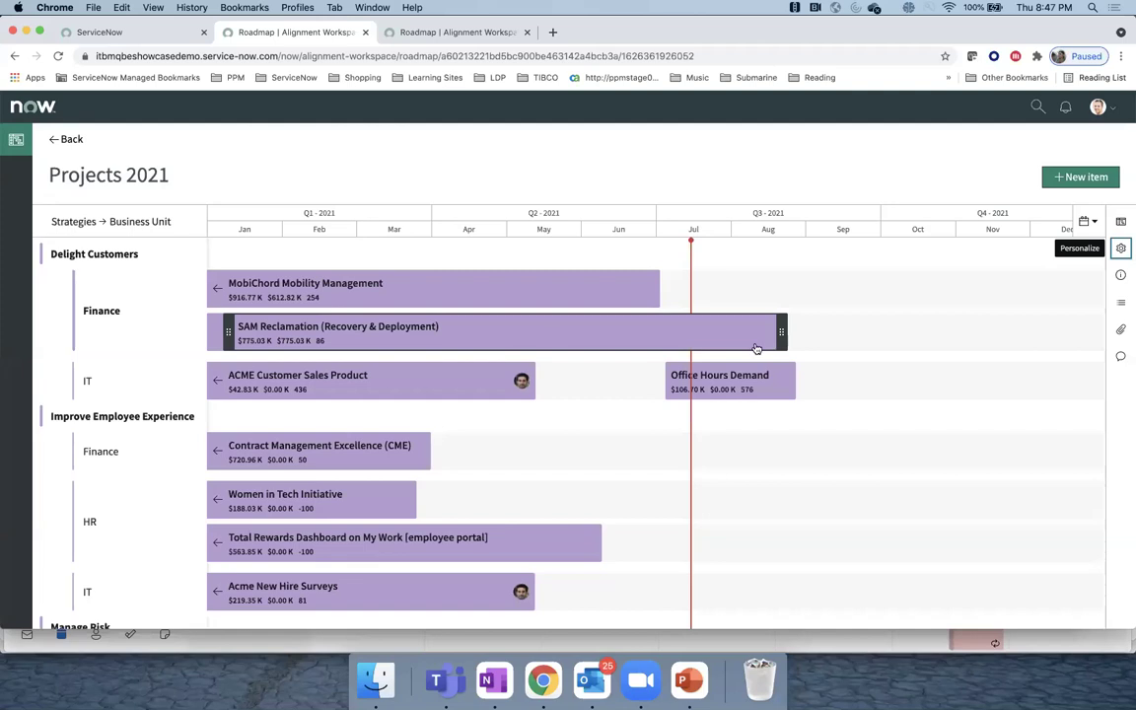
click(1122, 248)
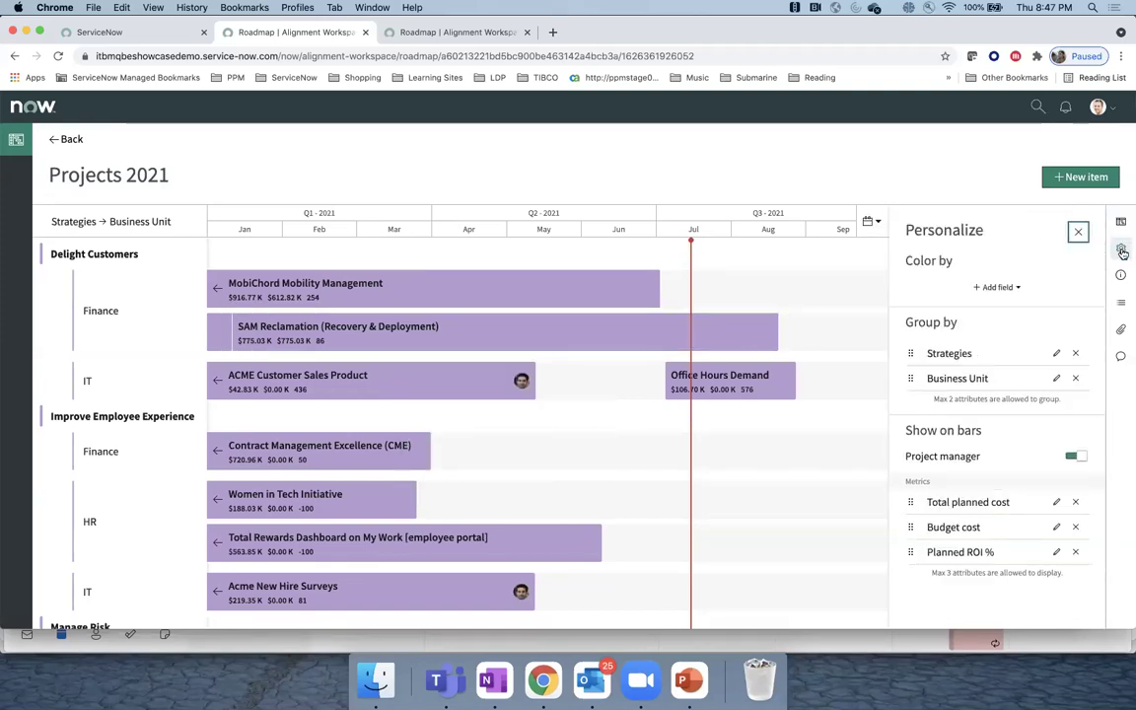
click(992, 288)
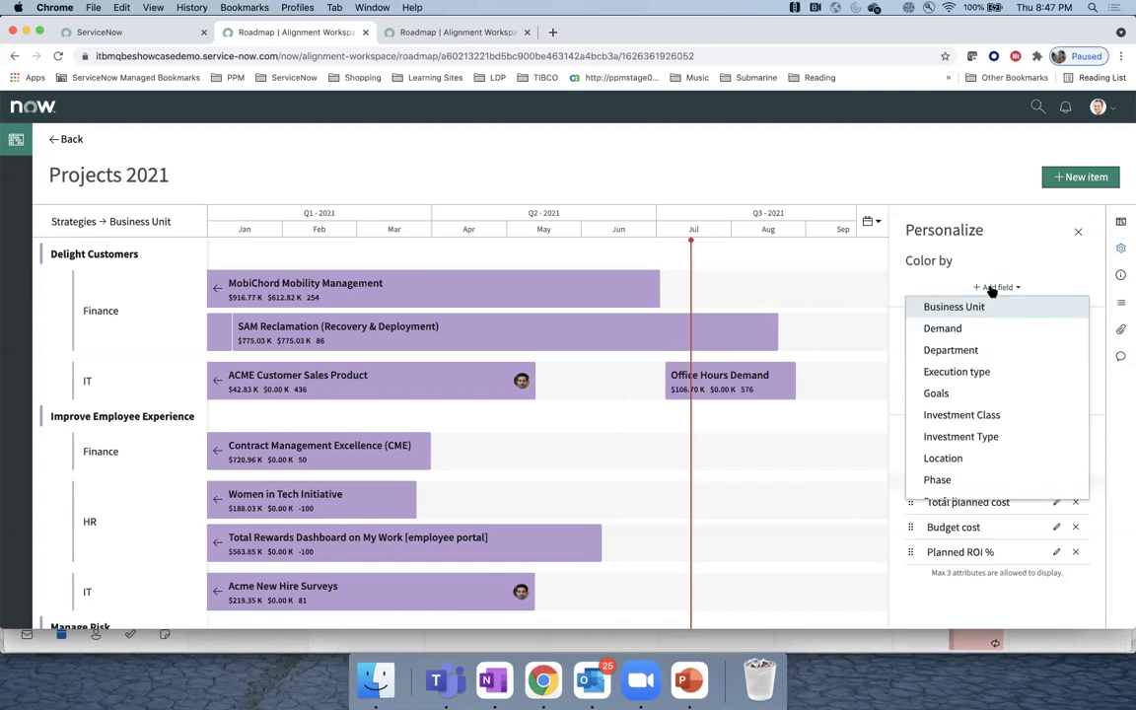
scroll(983, 468, down, 3)
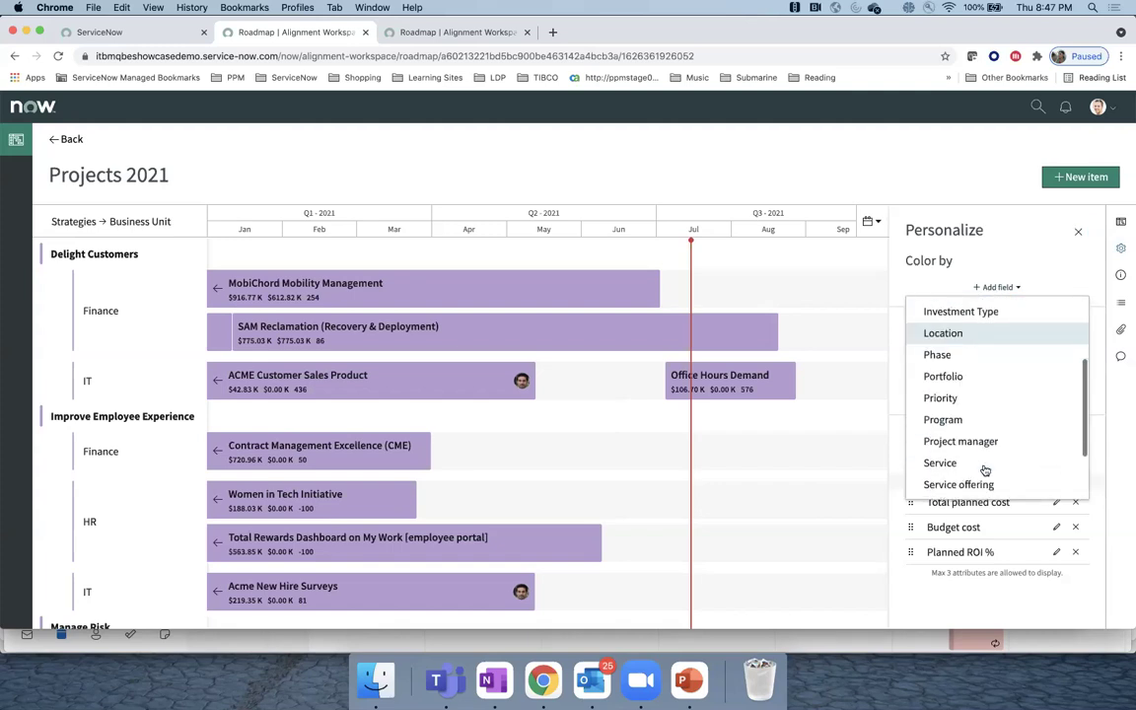
click(967, 401)
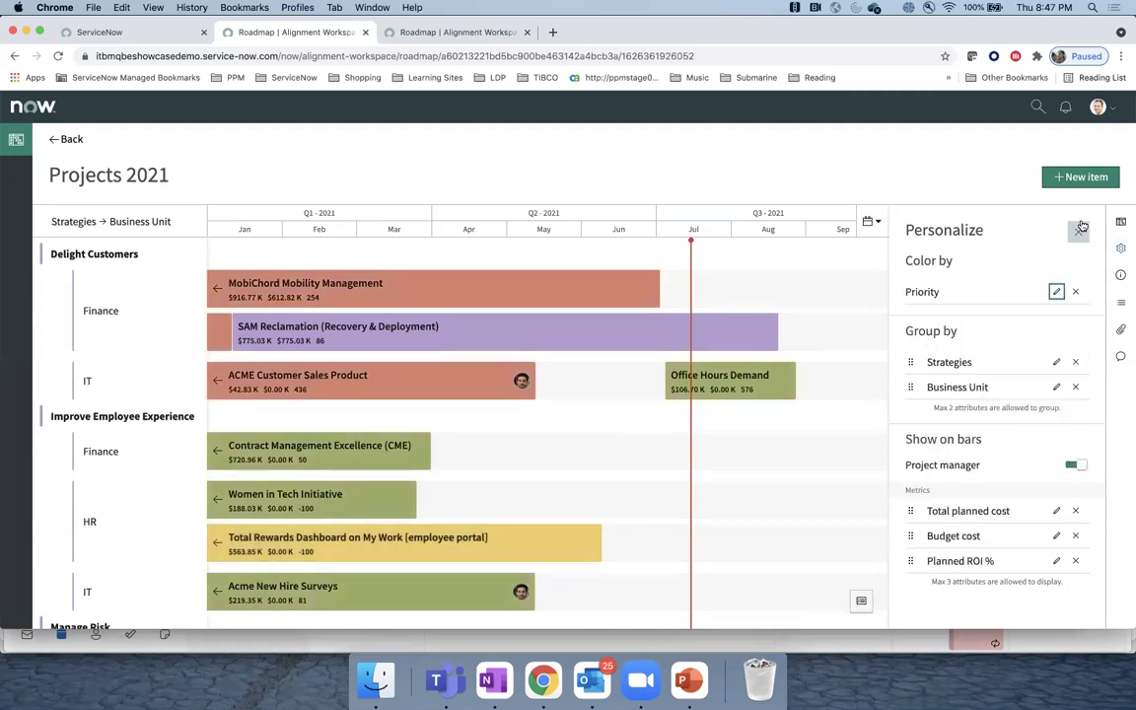
click(1081, 229)
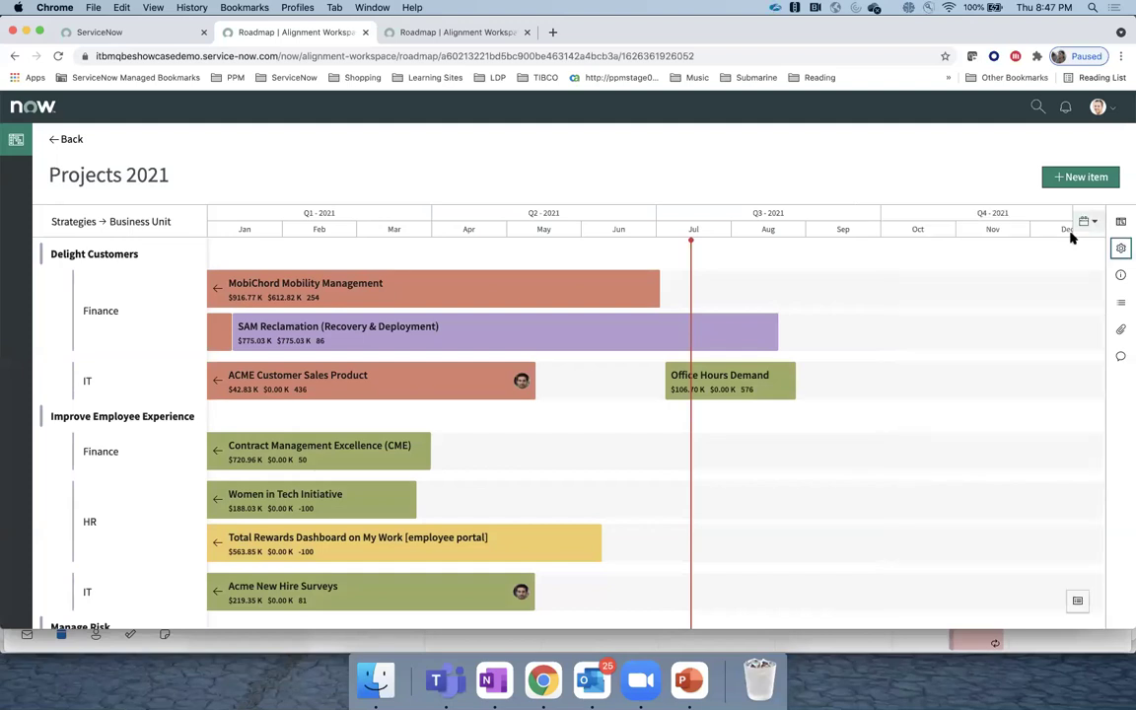
click(1079, 602)
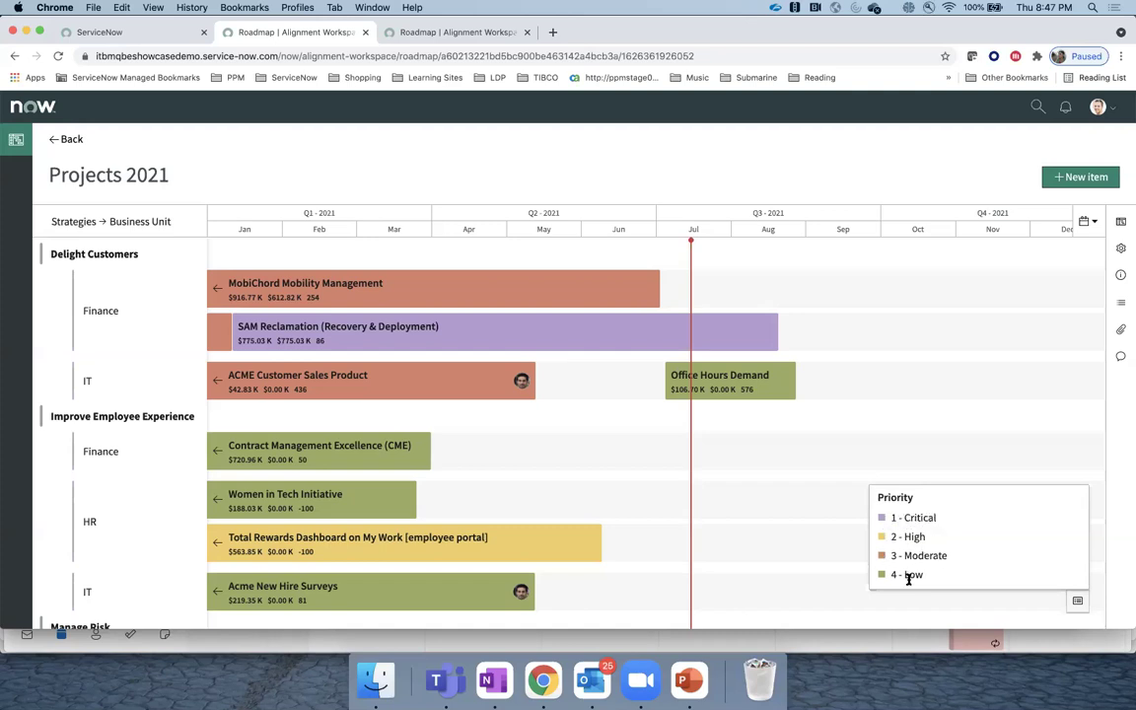
click(787, 495)
Step: Reschedule the Contract Management Excellence (CME) bar to run from about the end of July to about mid-October 2021
scroll(573, 528, down, 3)
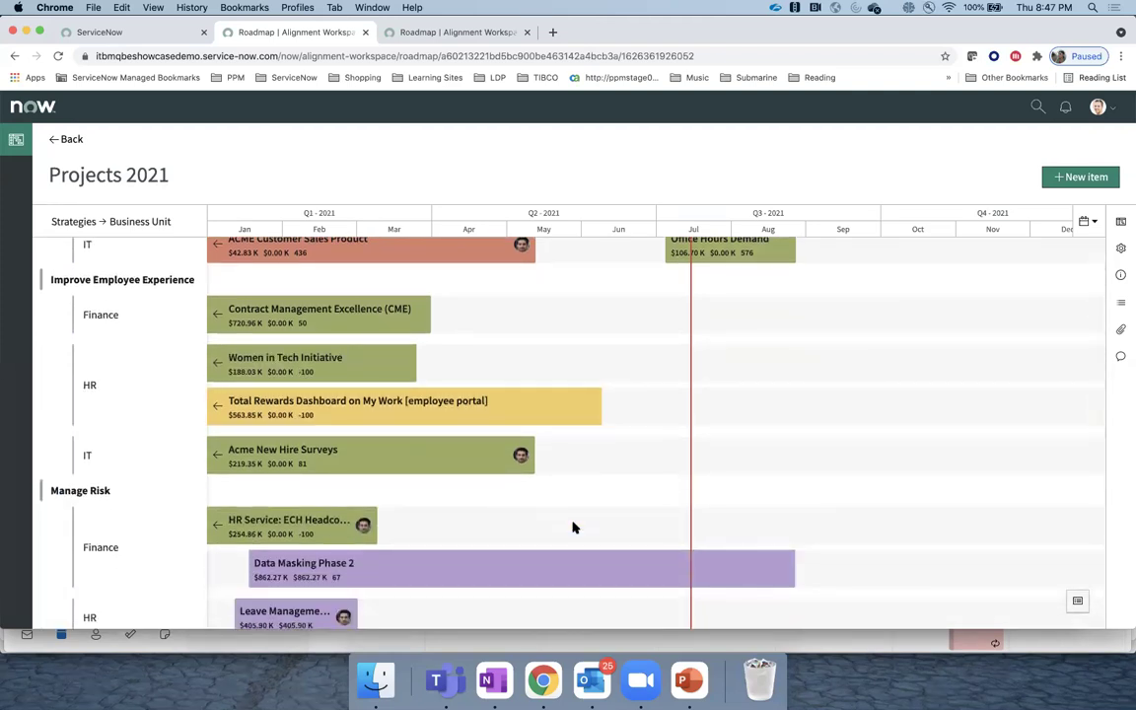
mouse_move(353, 319)
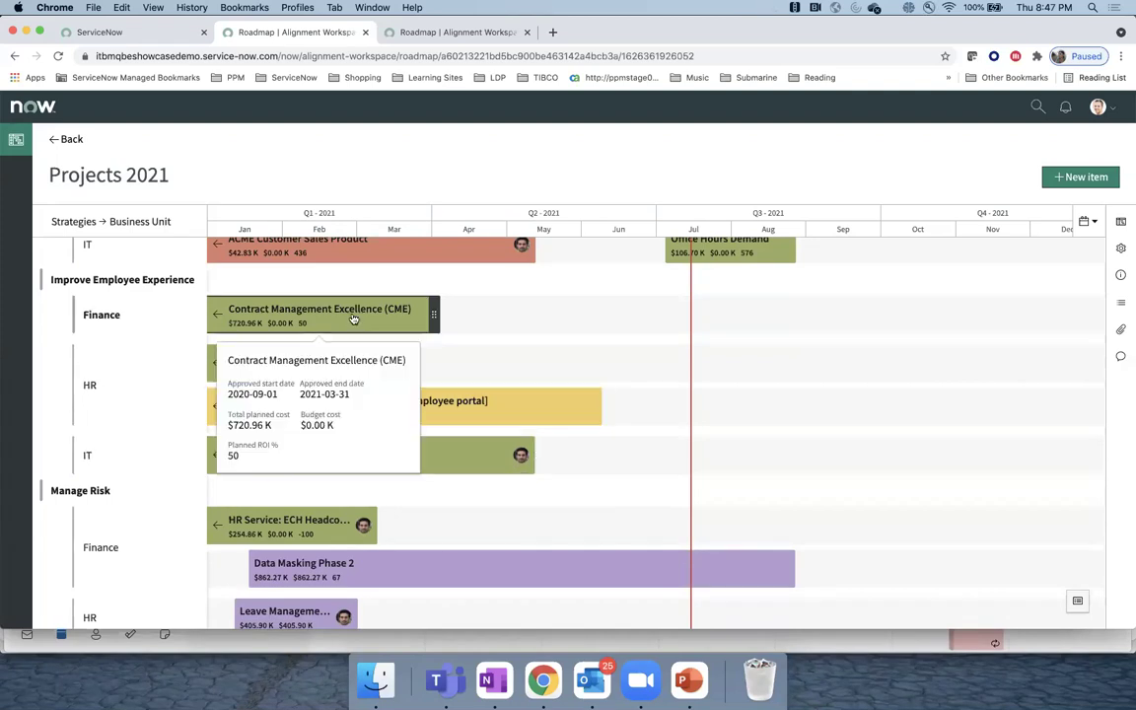
drag(353, 318, 839, 317)
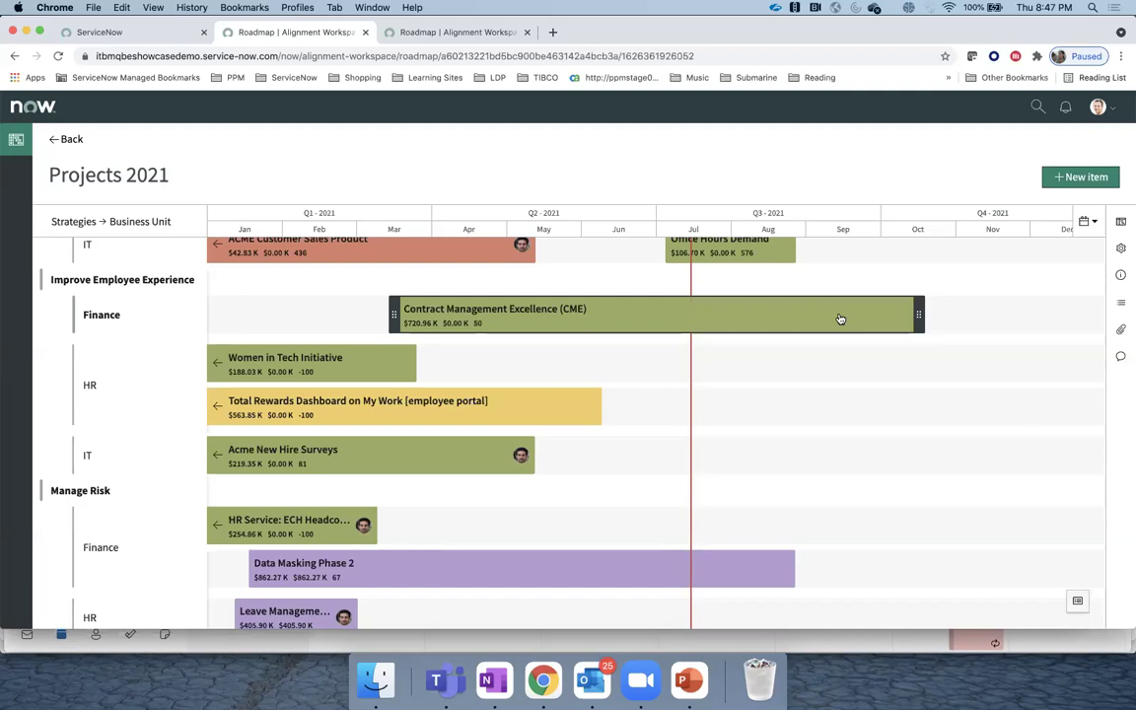
mouse_move(841, 319)
drag(393, 313, 721, 325)
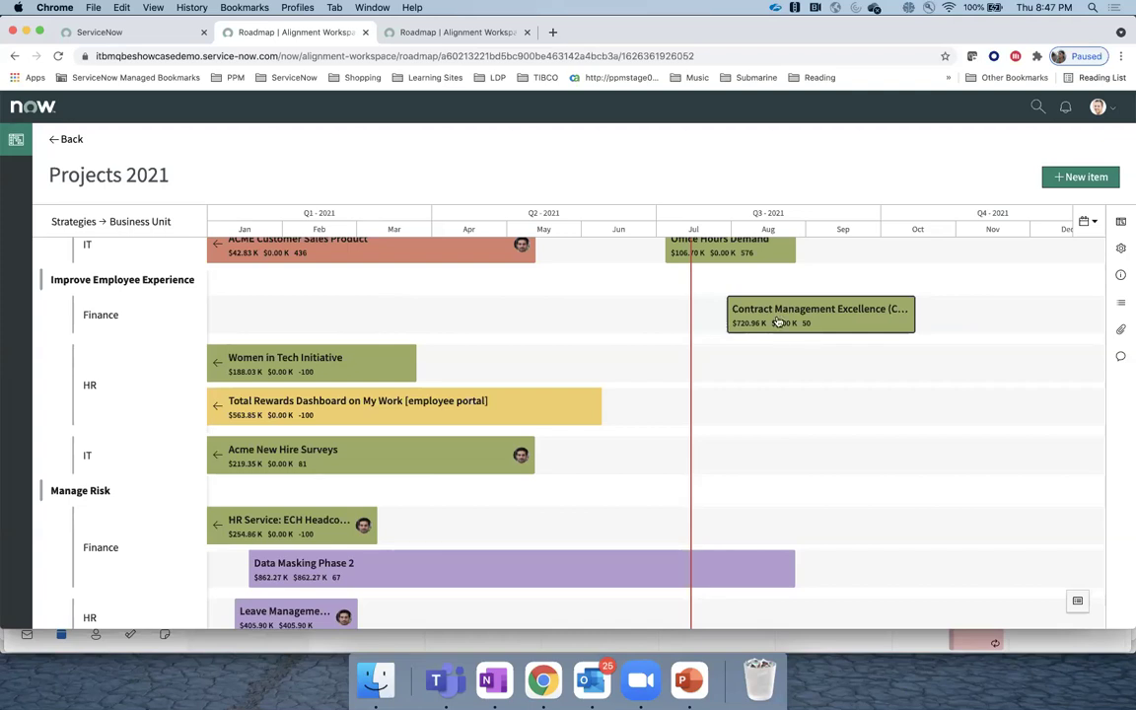
mouse_move(816, 318)
scroll(971, 331, up, 3)
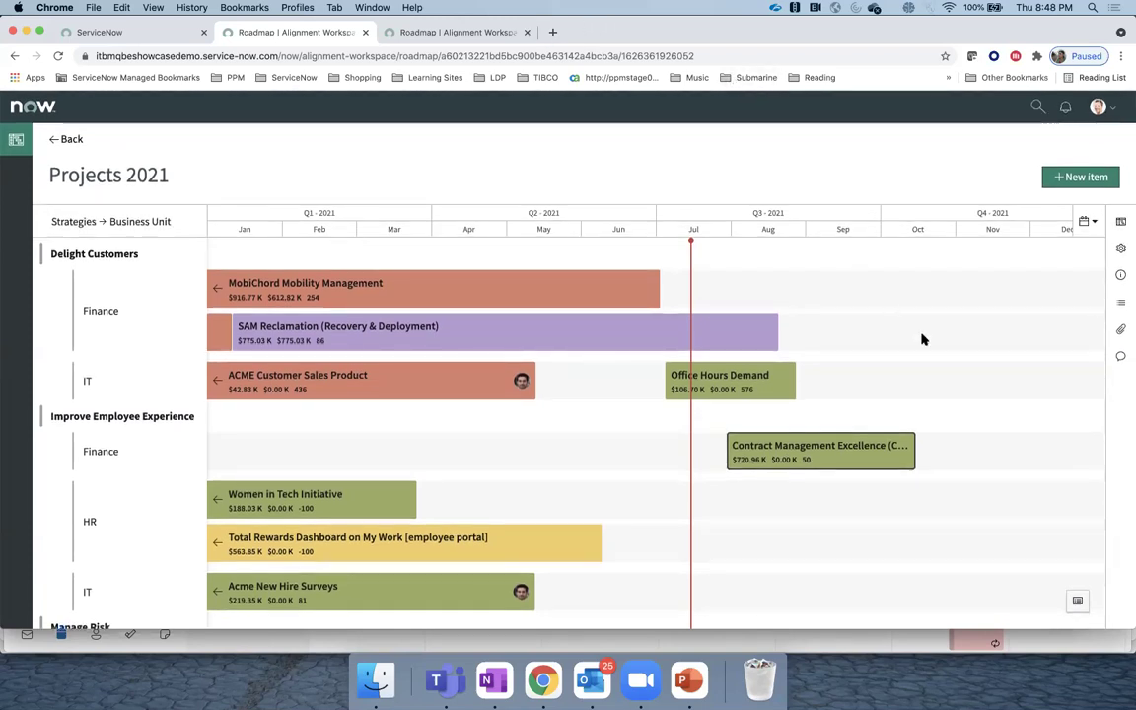
Step: Review the roadmap's personalization settings and its details form, leaving both unchanged
click(1122, 250)
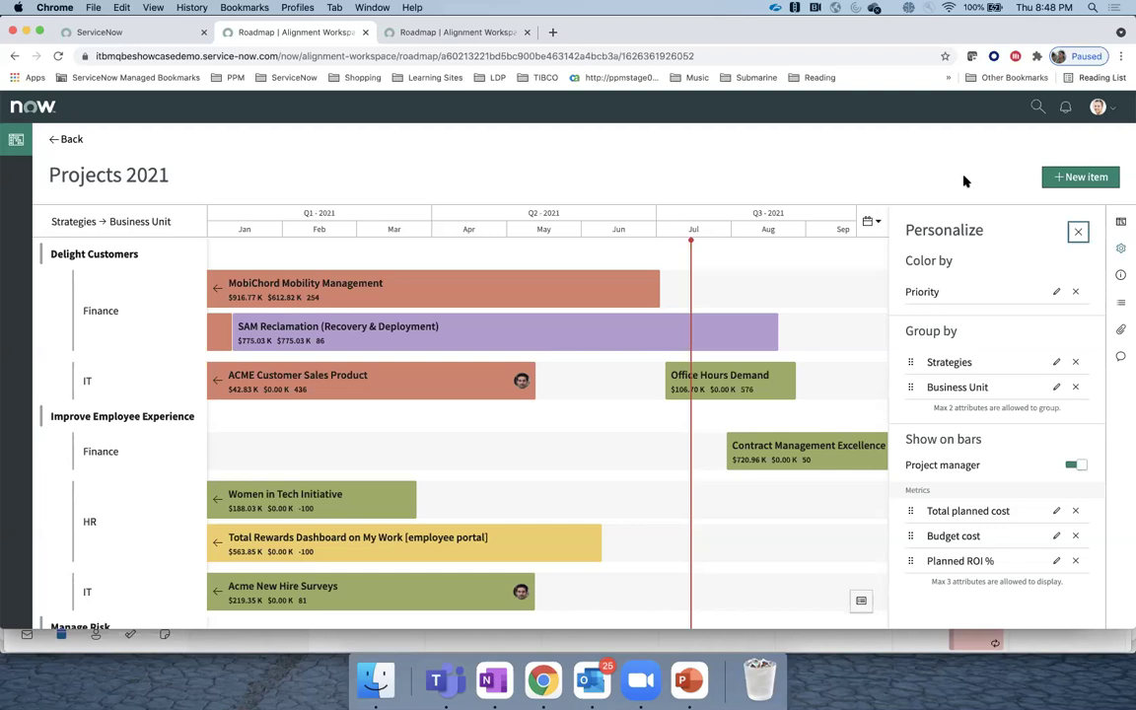
click(1077, 234)
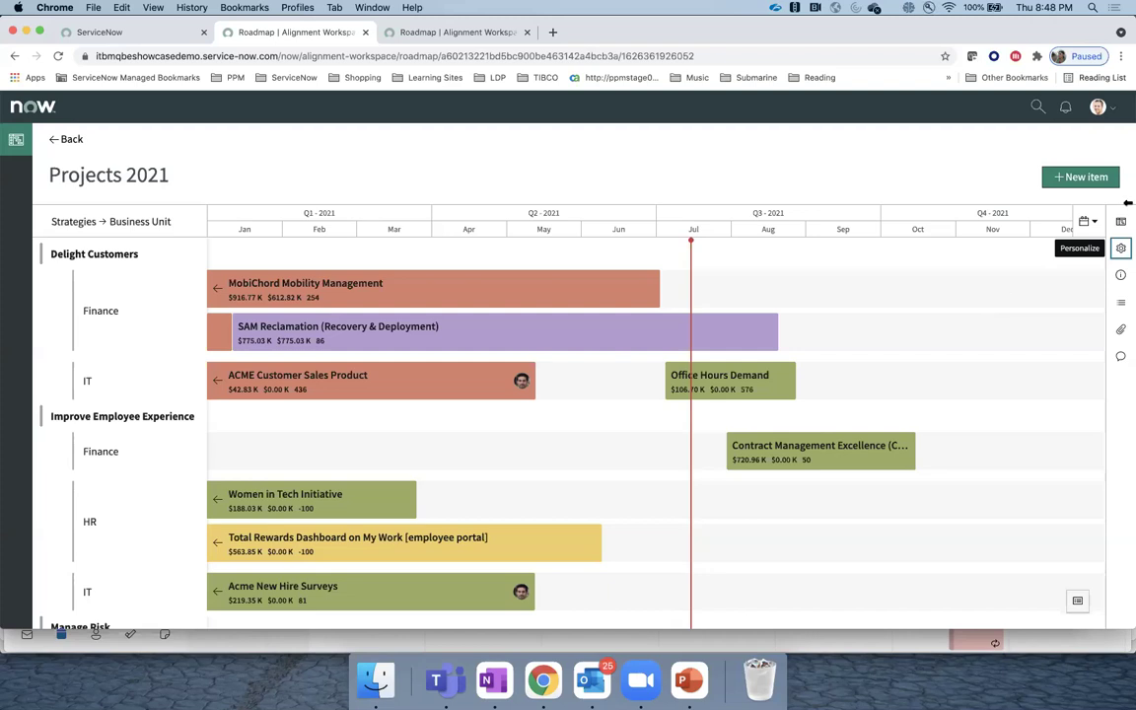
click(1120, 220)
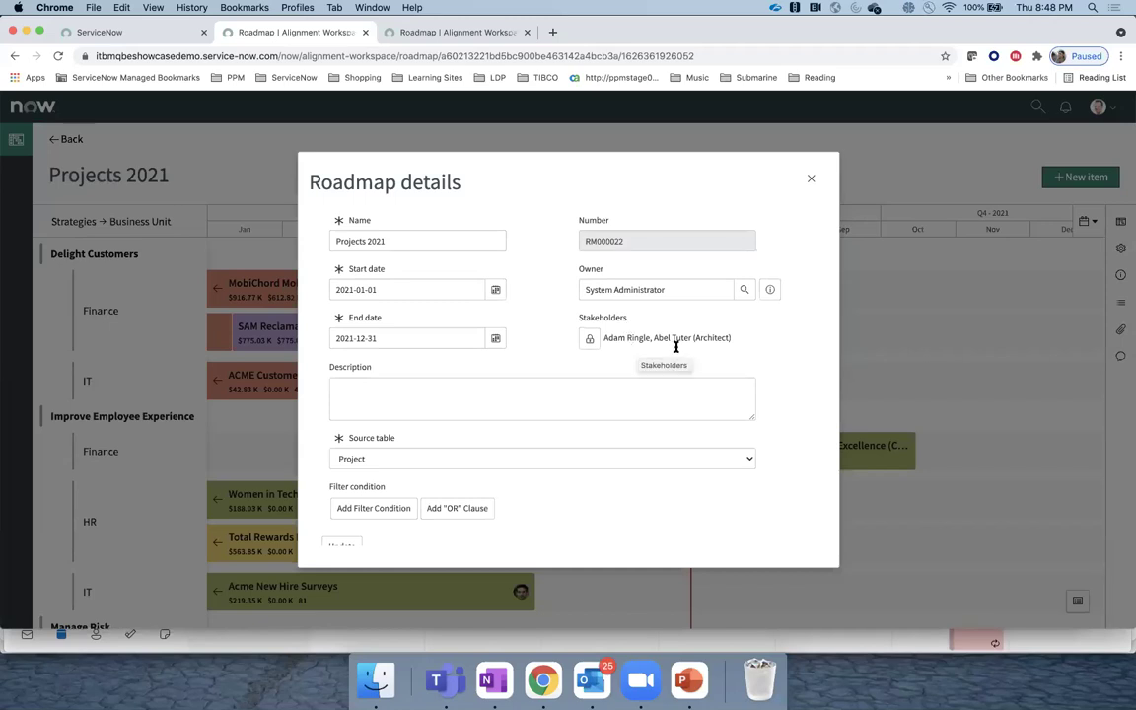
click(810, 181)
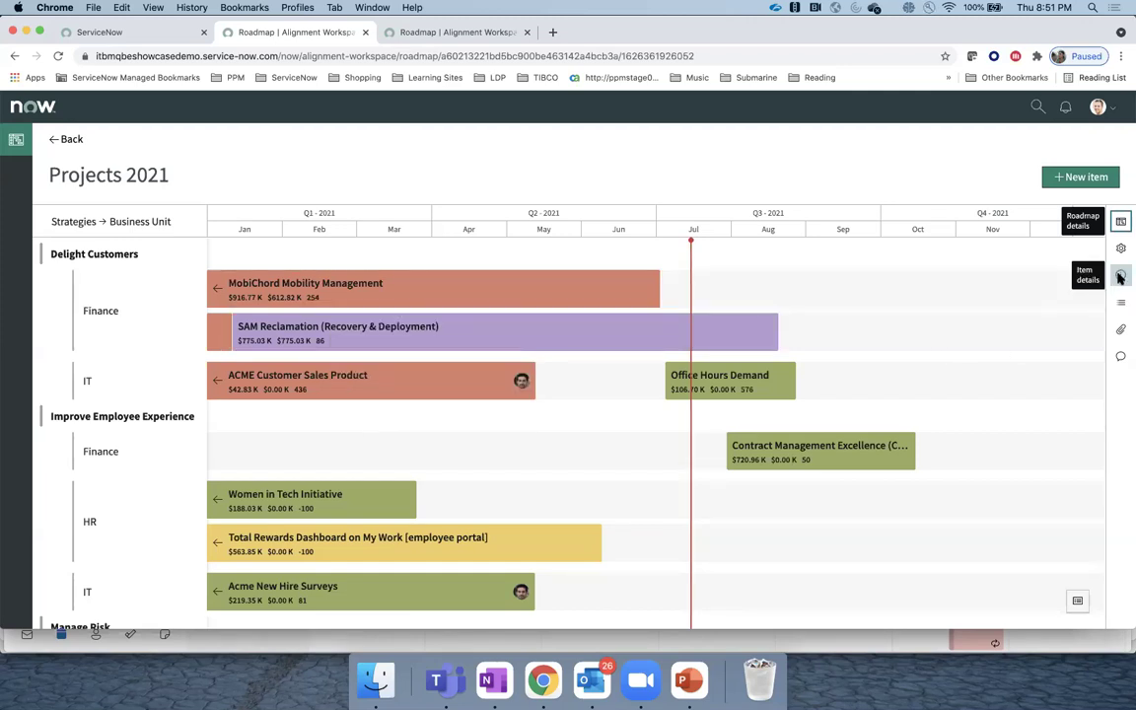
Step: Inspect the item details of the MobiChord Mobility Management project and close them
mouse_move(494, 296)
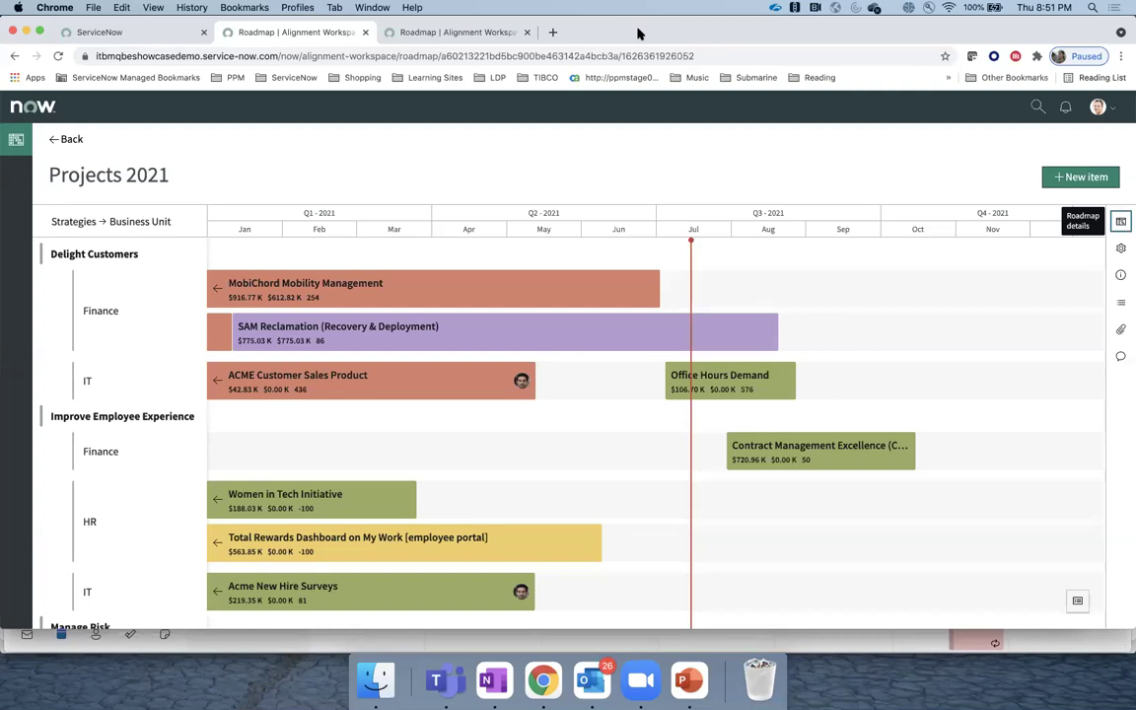
click(401, 292)
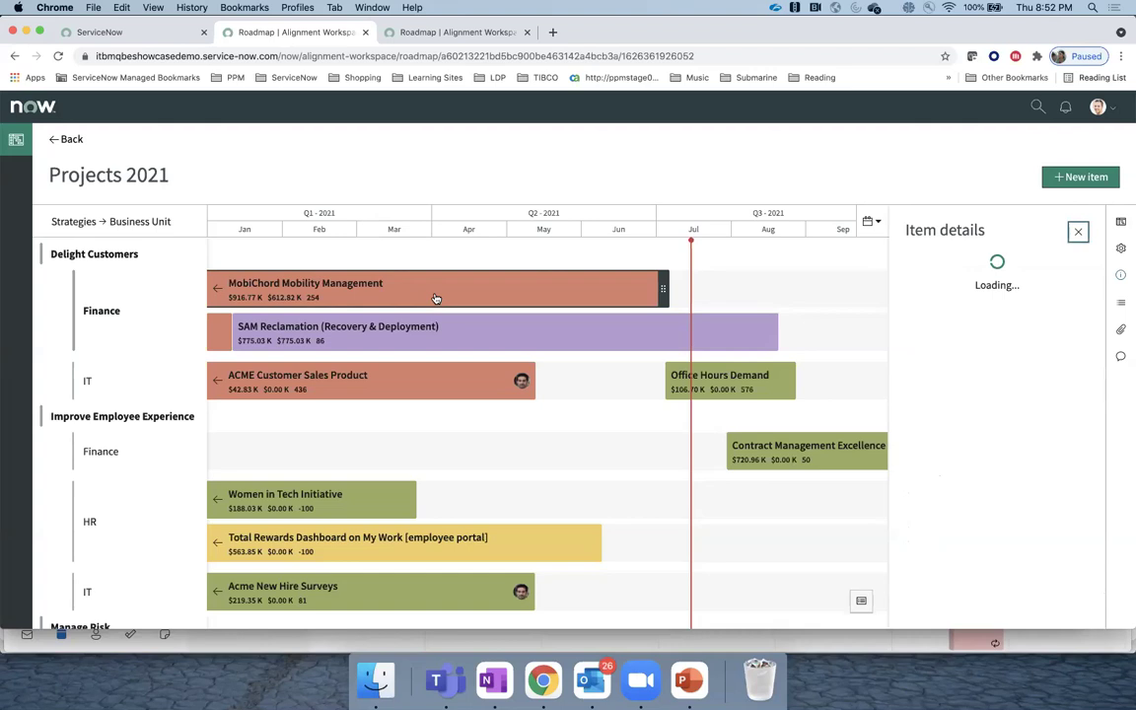
mouse_move(436, 298)
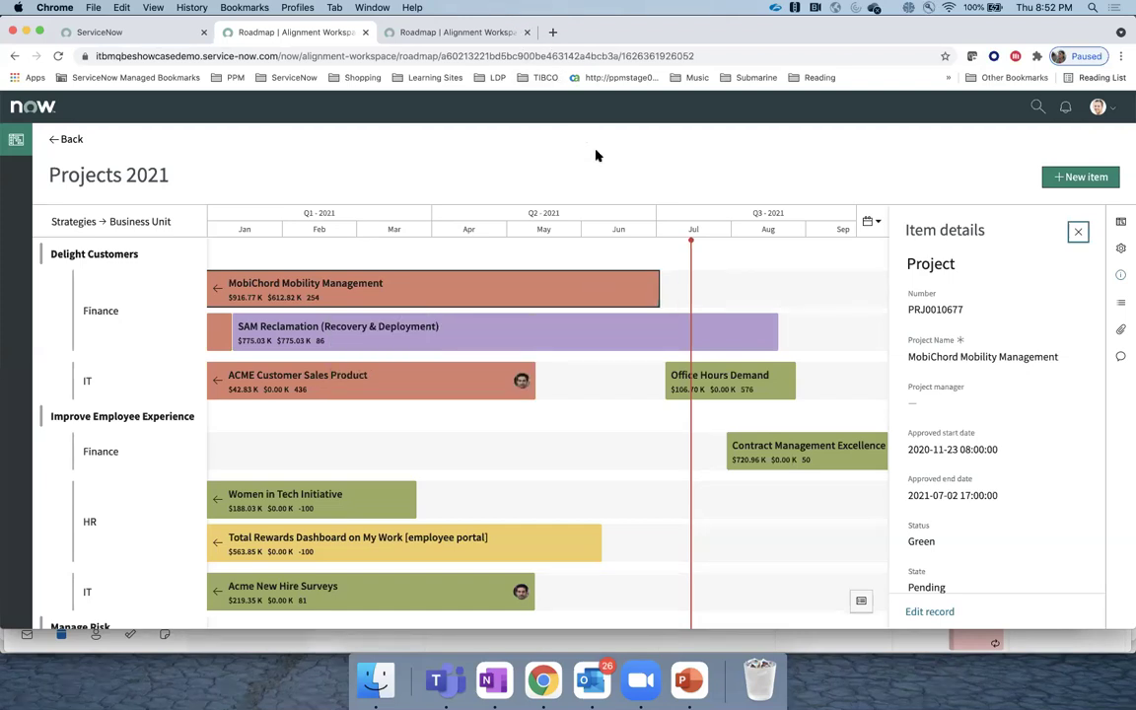
click(1077, 232)
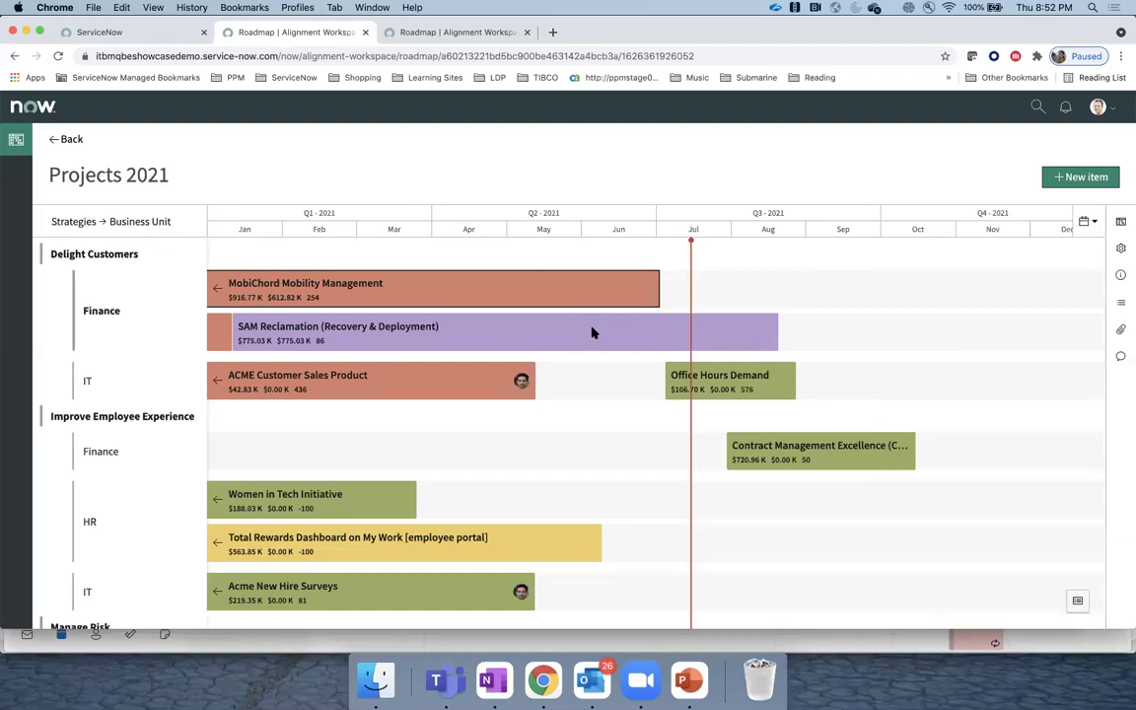
Step: Review the summary card and the item details of the MobiChord Mobility Management project, from the project name down to the portfolio
mouse_move(428, 341)
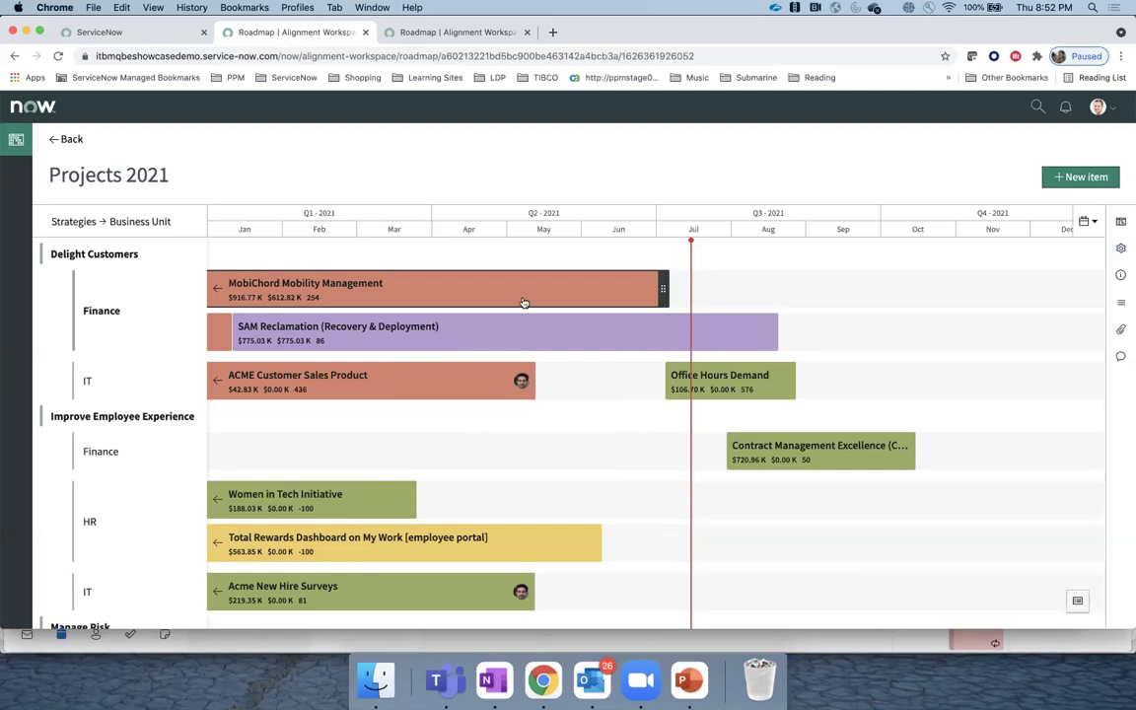
mouse_move(462, 292)
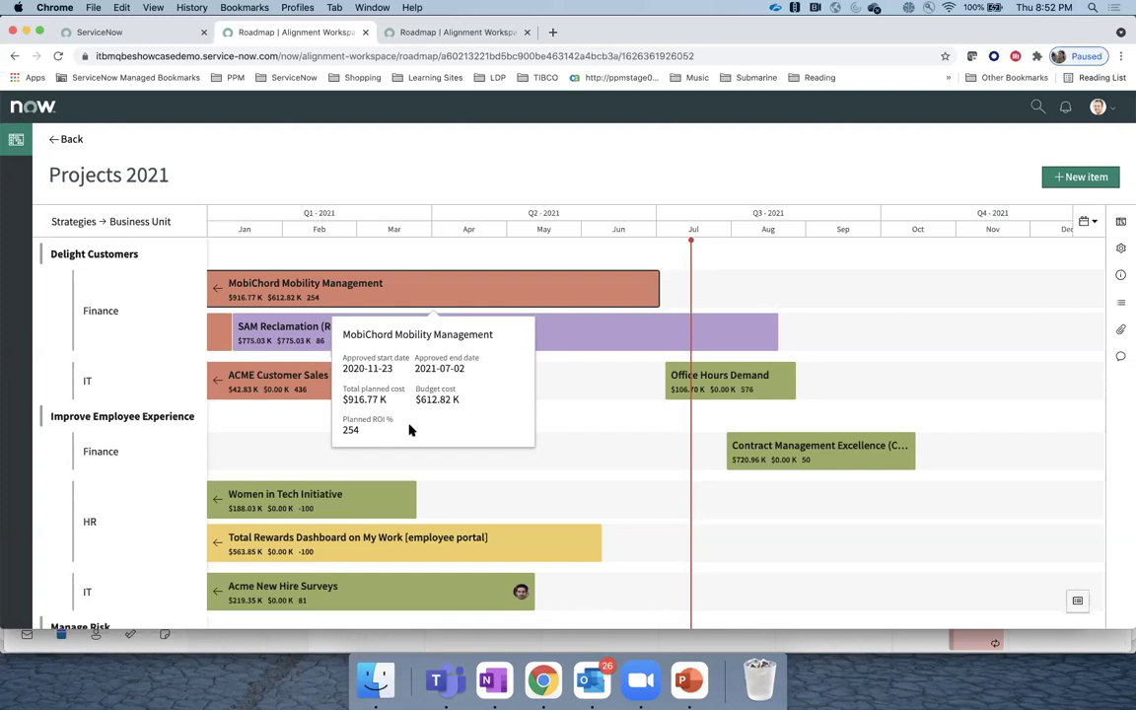
click(420, 292)
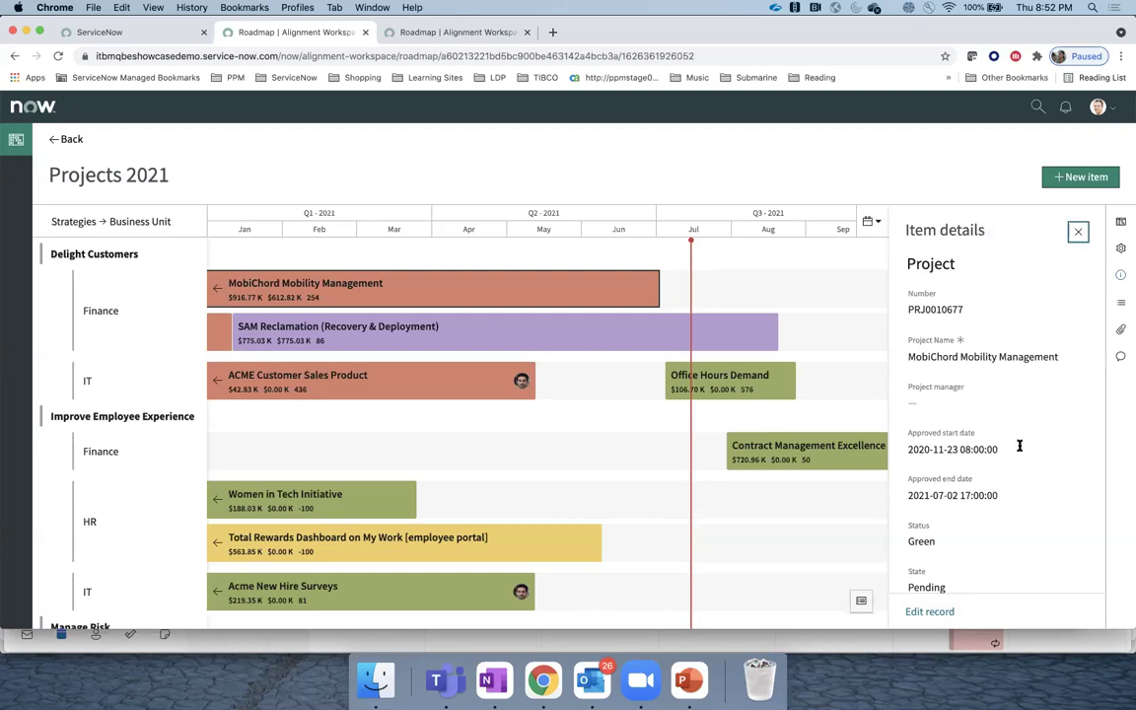
scroll(1020, 446, down, 5)
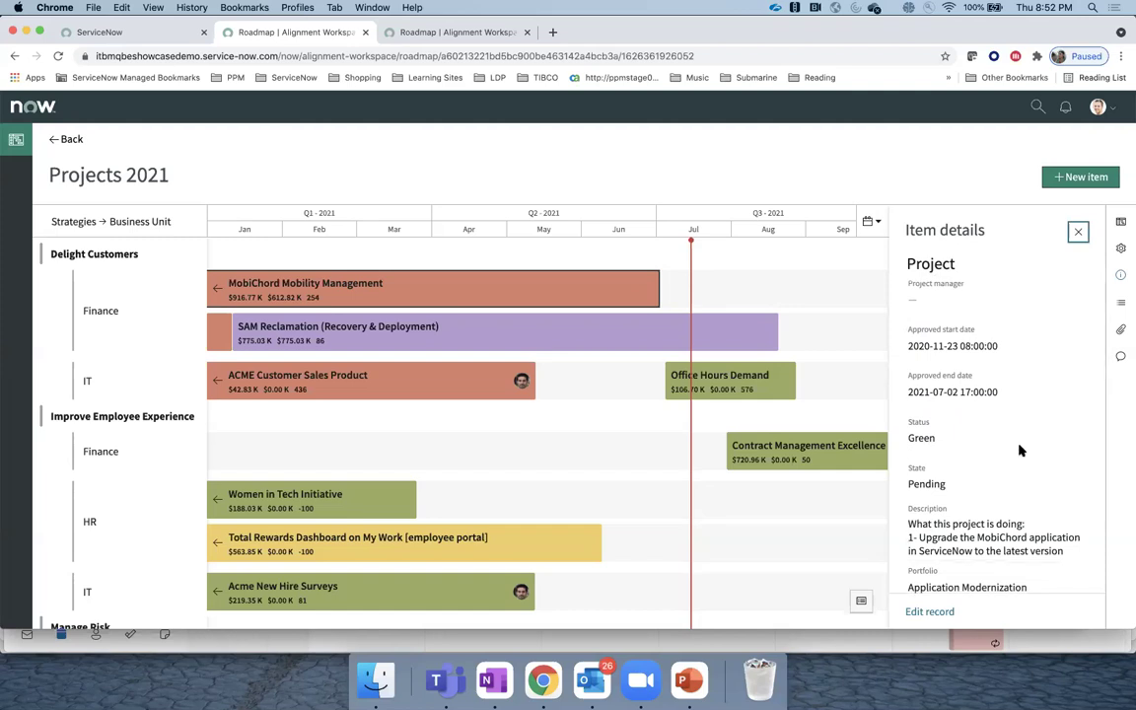
scroll(1019, 451, down, 6)
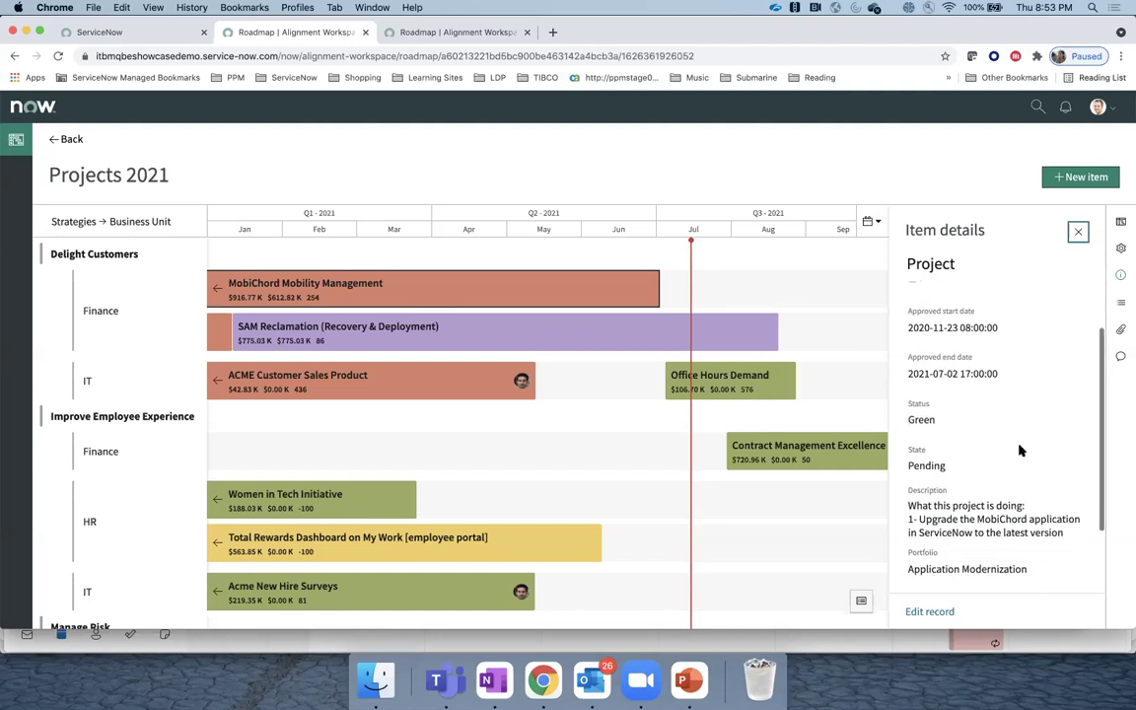
scroll(1020, 451, up, 11)
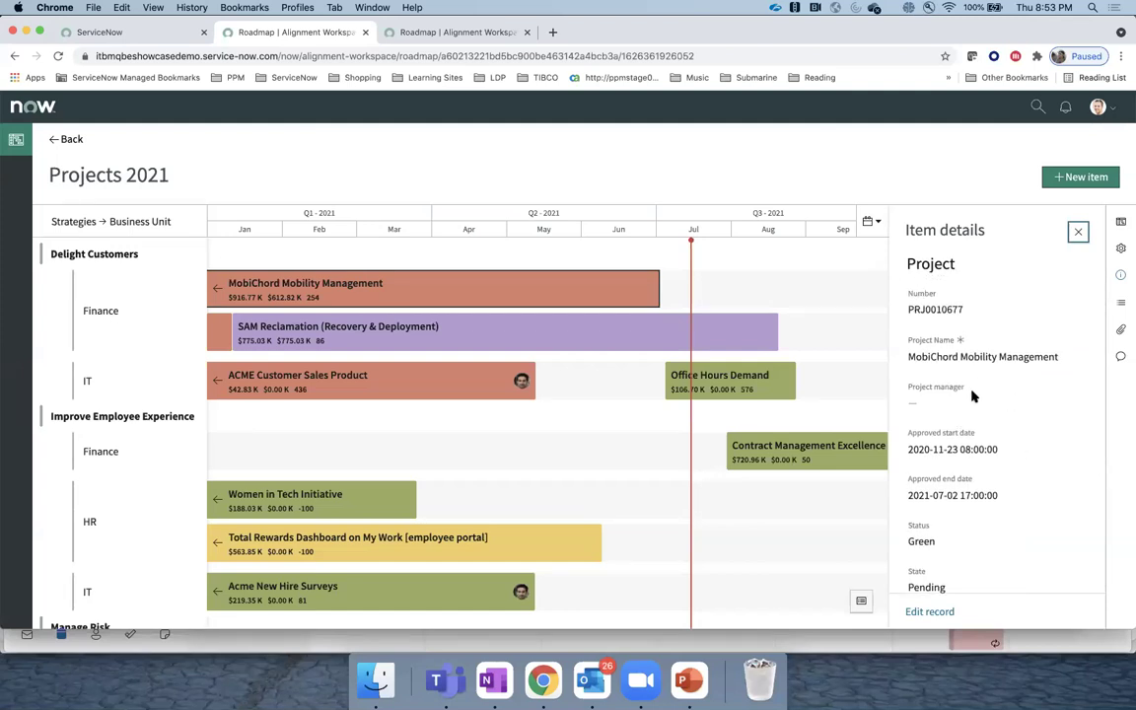
Step: View the full project record of MobiChord Mobility Management, return to the Projects 2021 roadmap and close the item details
click(932, 617)
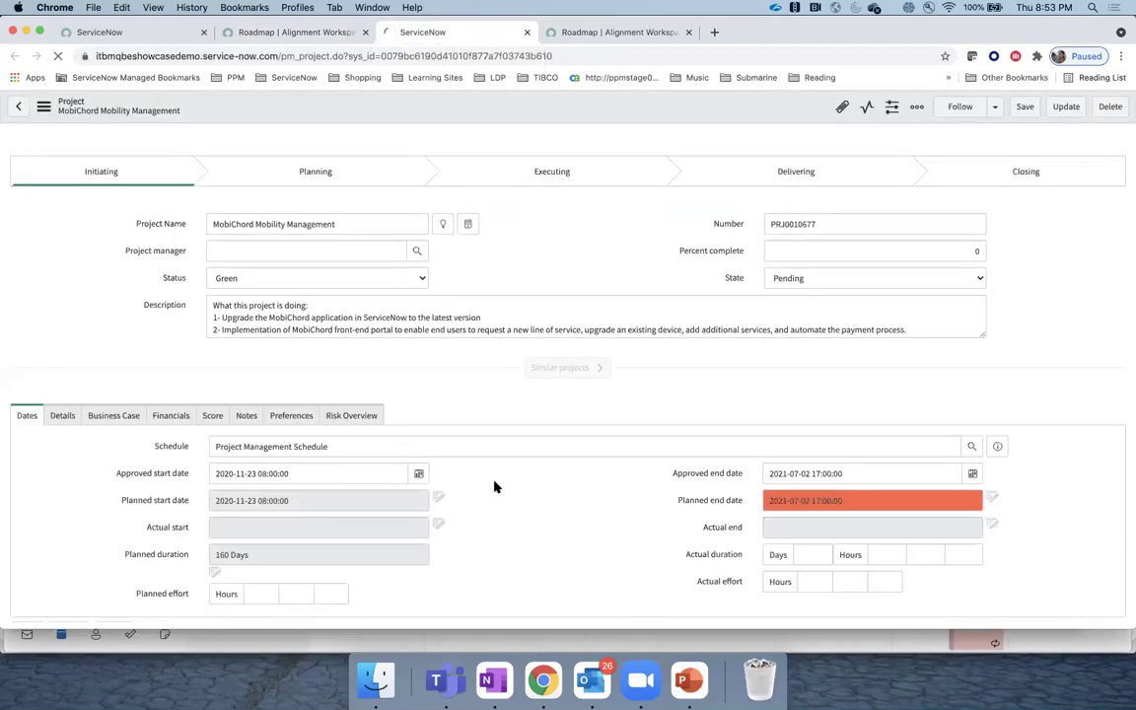
click(290, 32)
click(1078, 234)
mouse_move(658, 292)
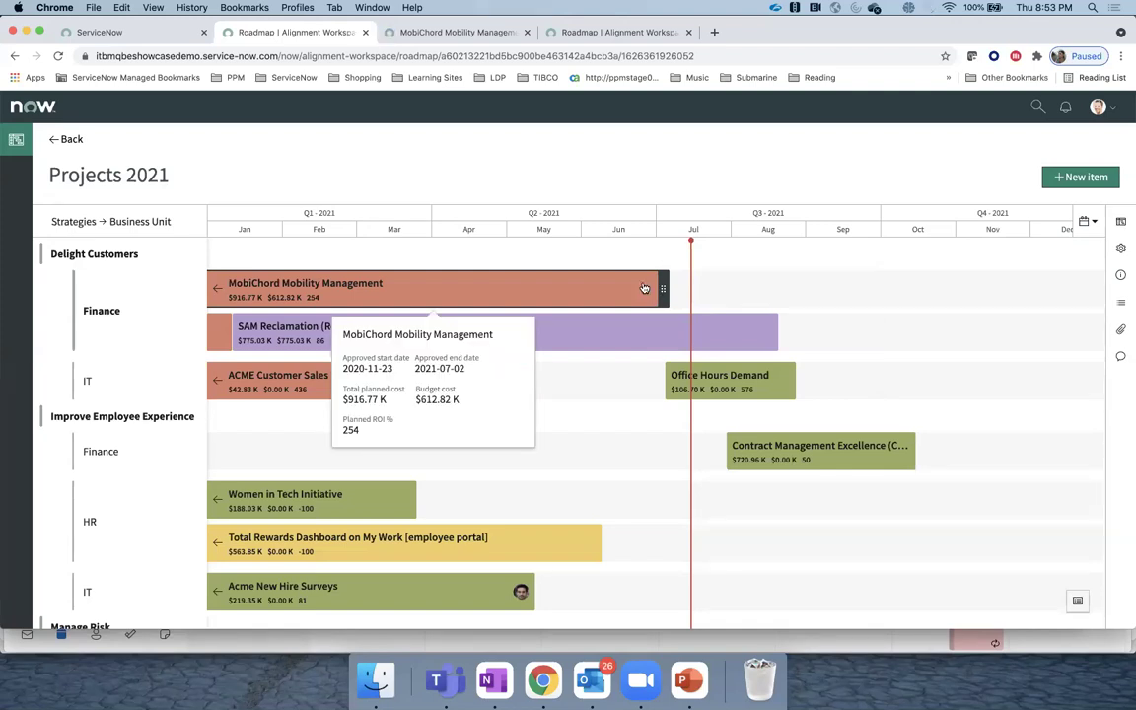
click(465, 288)
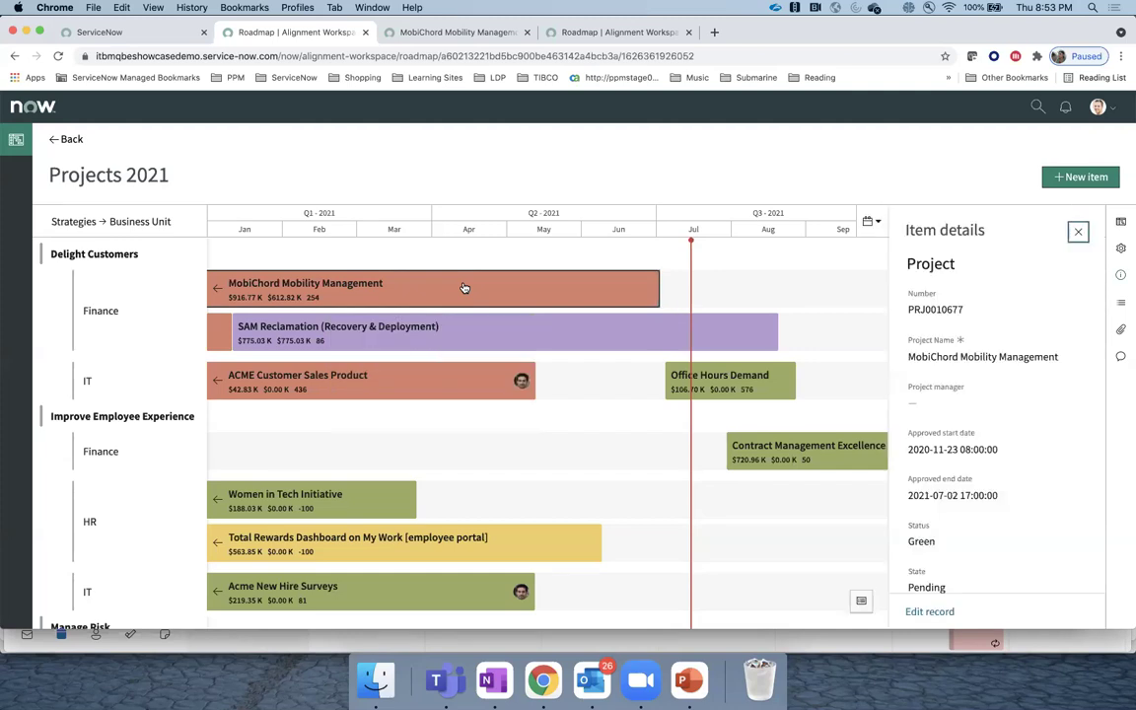
click(1081, 234)
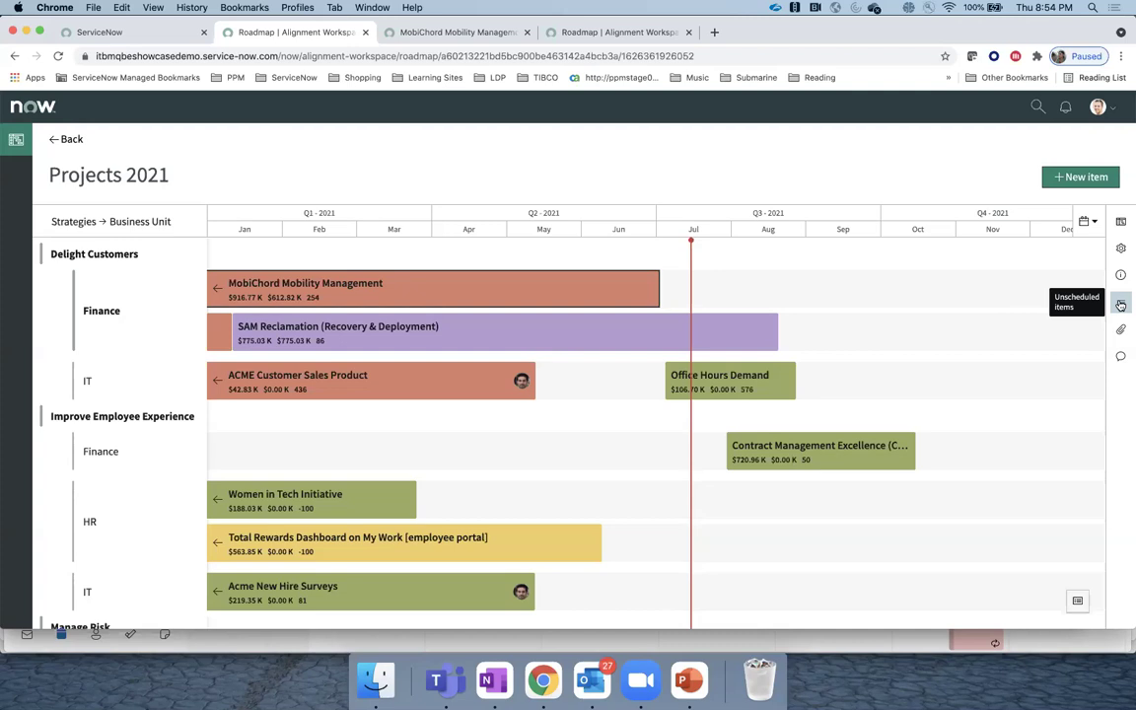
Step: Schedule the unscheduled Customer Reference Module item from about early January to early February 2021 under Improve Employee Experience, Finance
click(1120, 306)
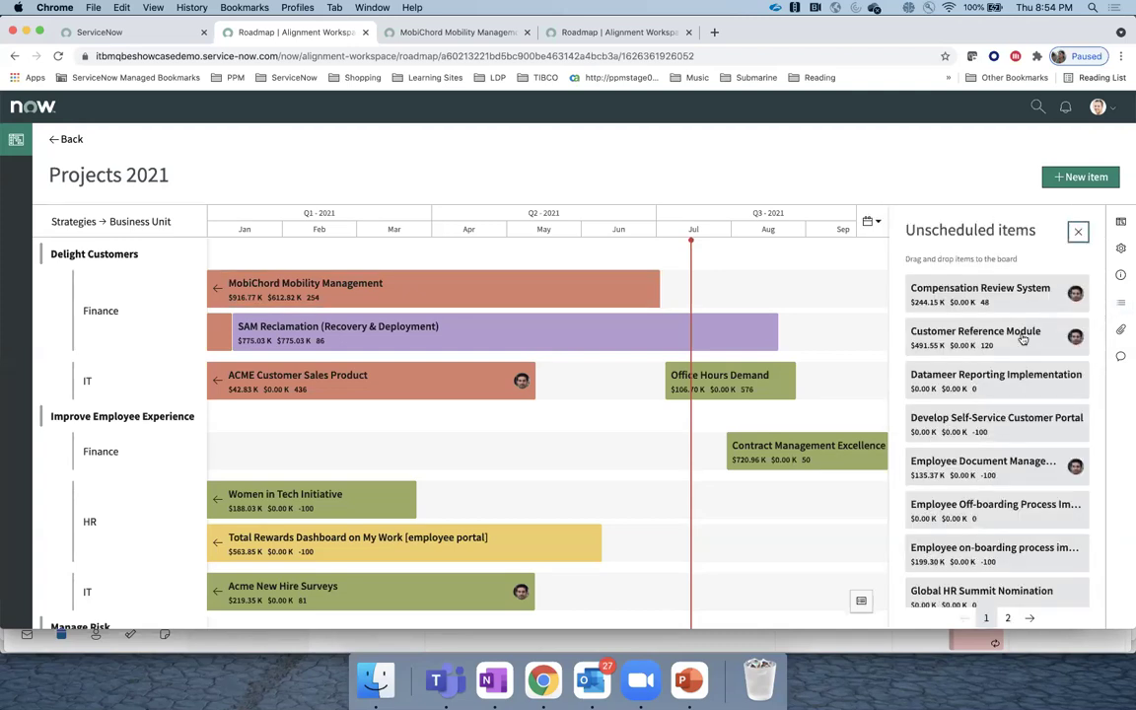
scroll(1006, 490, down, 5)
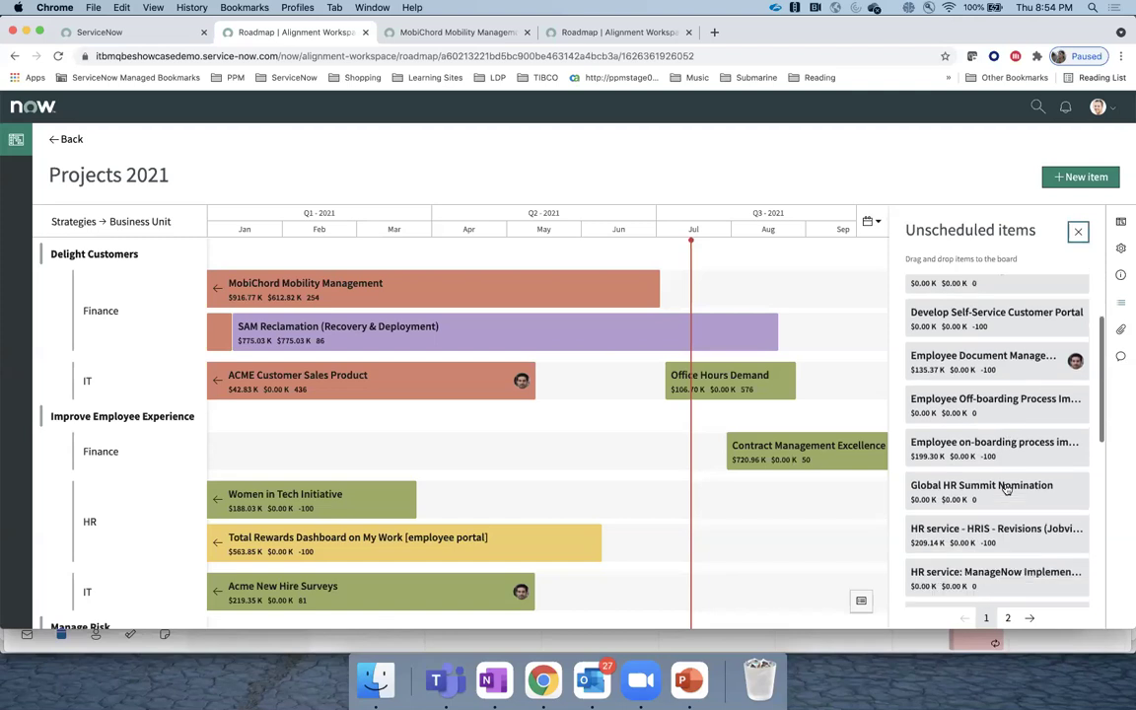
scroll(1006, 490, up, 5)
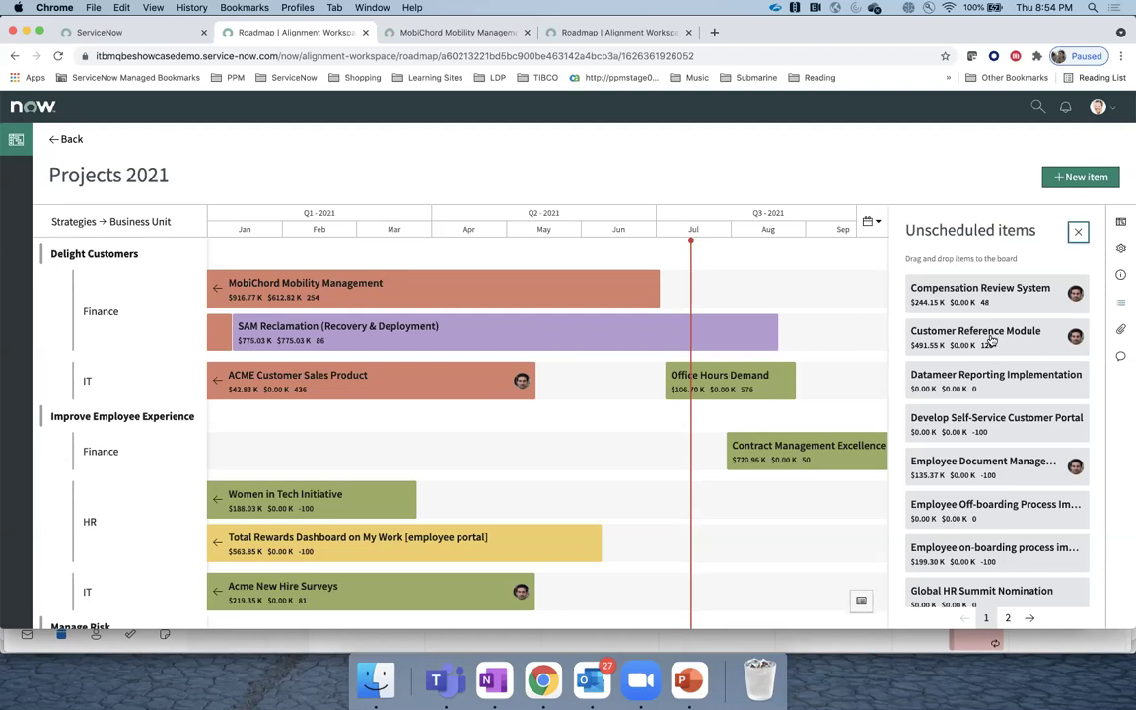
drag(991, 340, 276, 460)
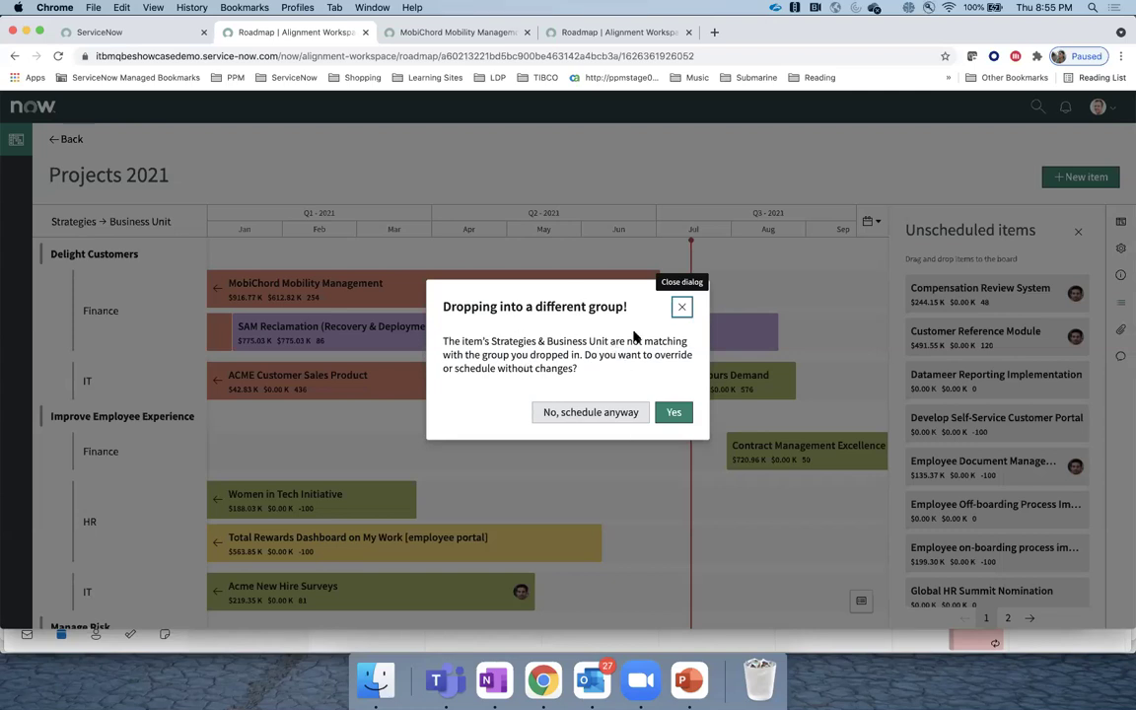
click(681, 312)
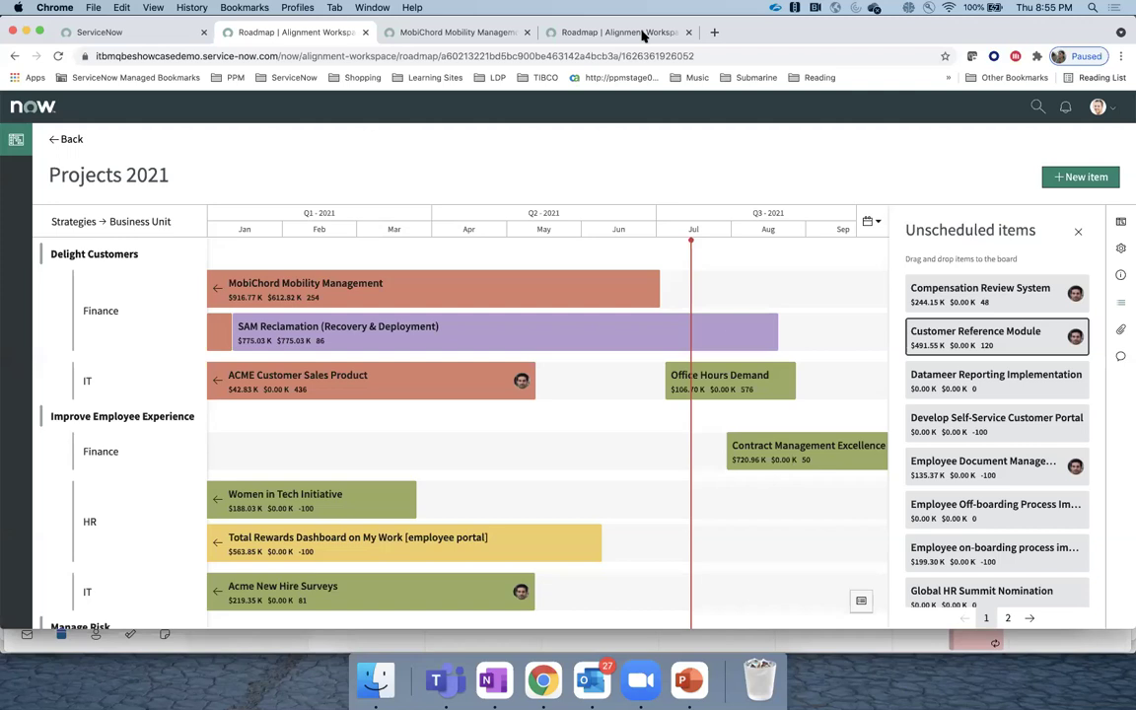
drag(642, 36, 215, 434)
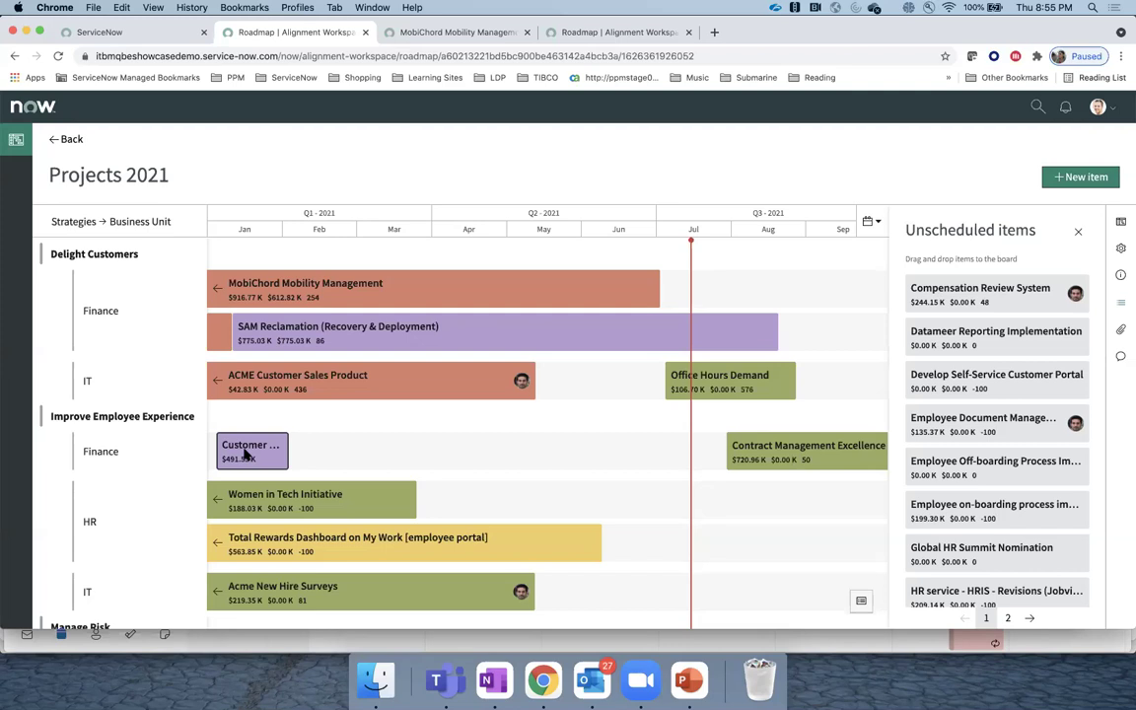
click(1080, 234)
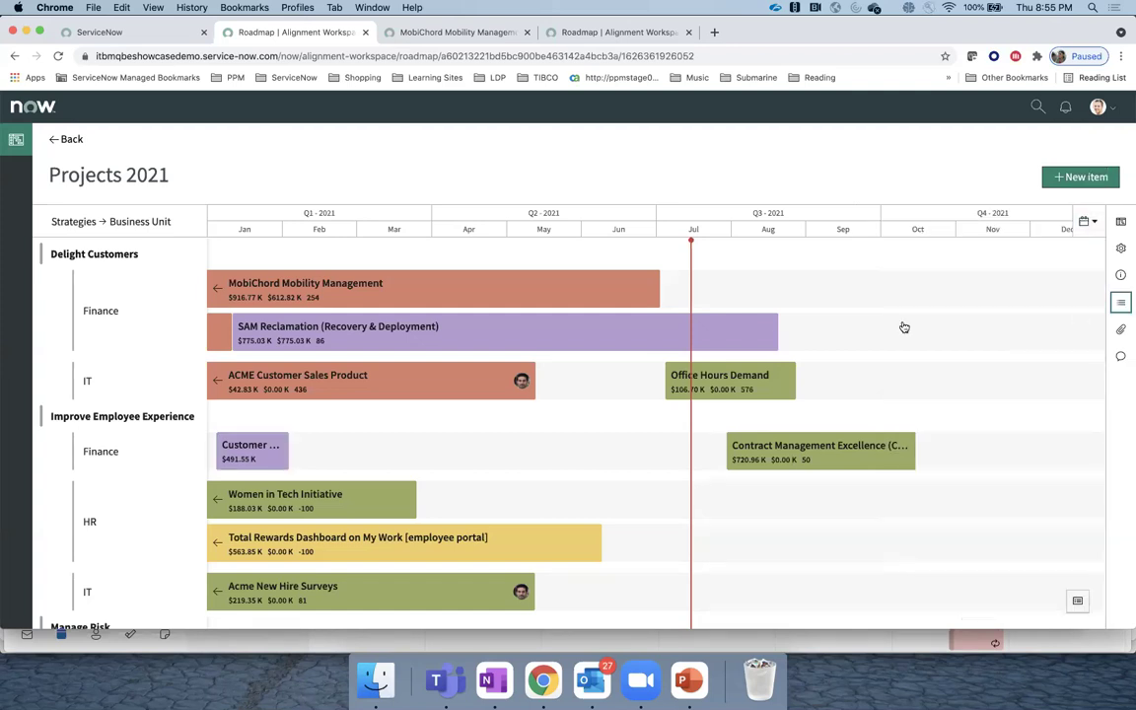
mouse_move(275, 451)
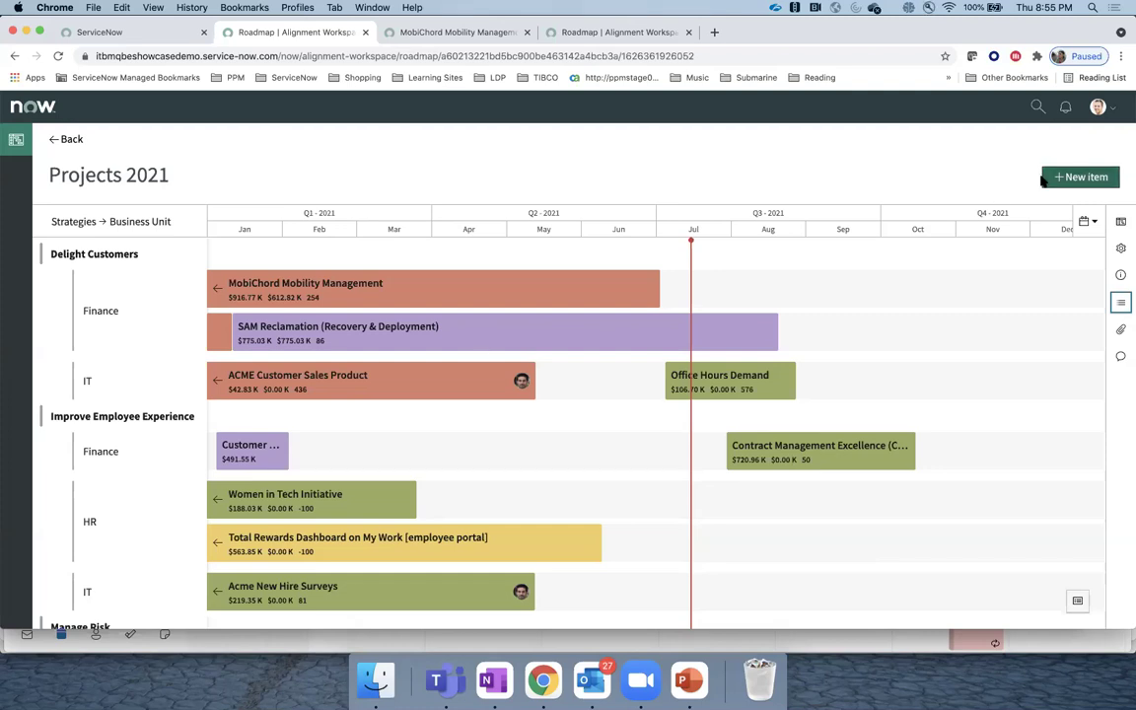
Step: Schedule Develop Self-Service Customer Portal from about mid-May to mid-June 2021 under Improve Employee Experience, Finance, and override its group values
click(1120, 302)
drag(977, 384, 613, 456)
click(675, 413)
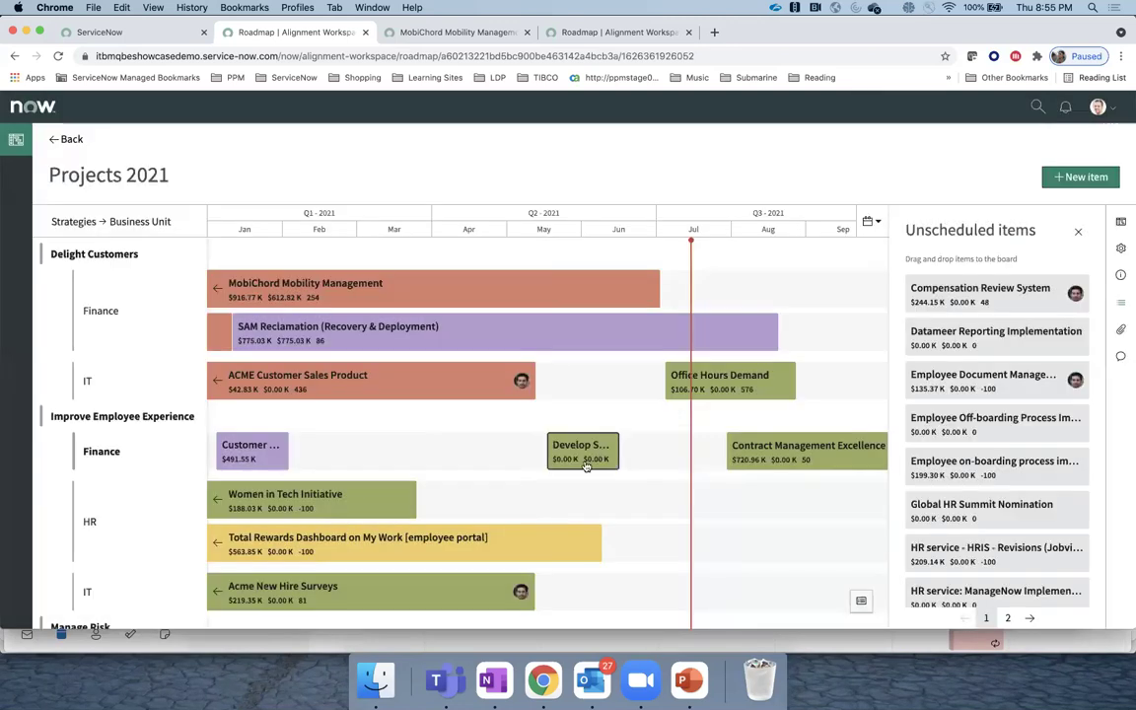
mouse_move(588, 464)
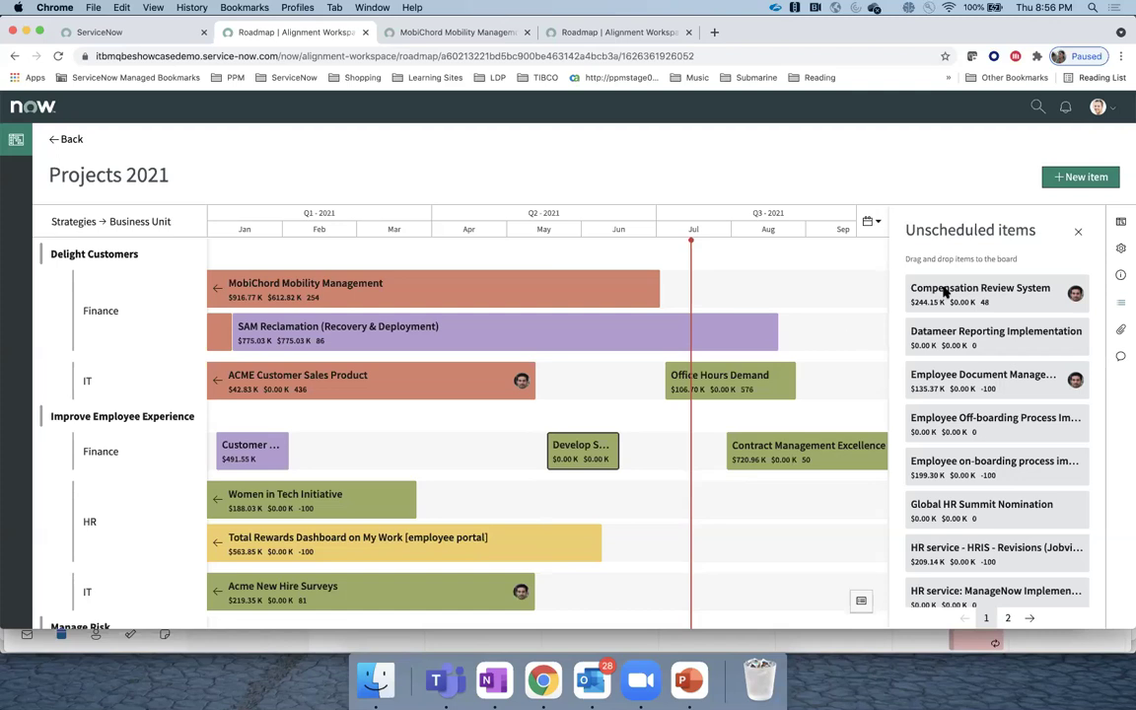
click(1078, 235)
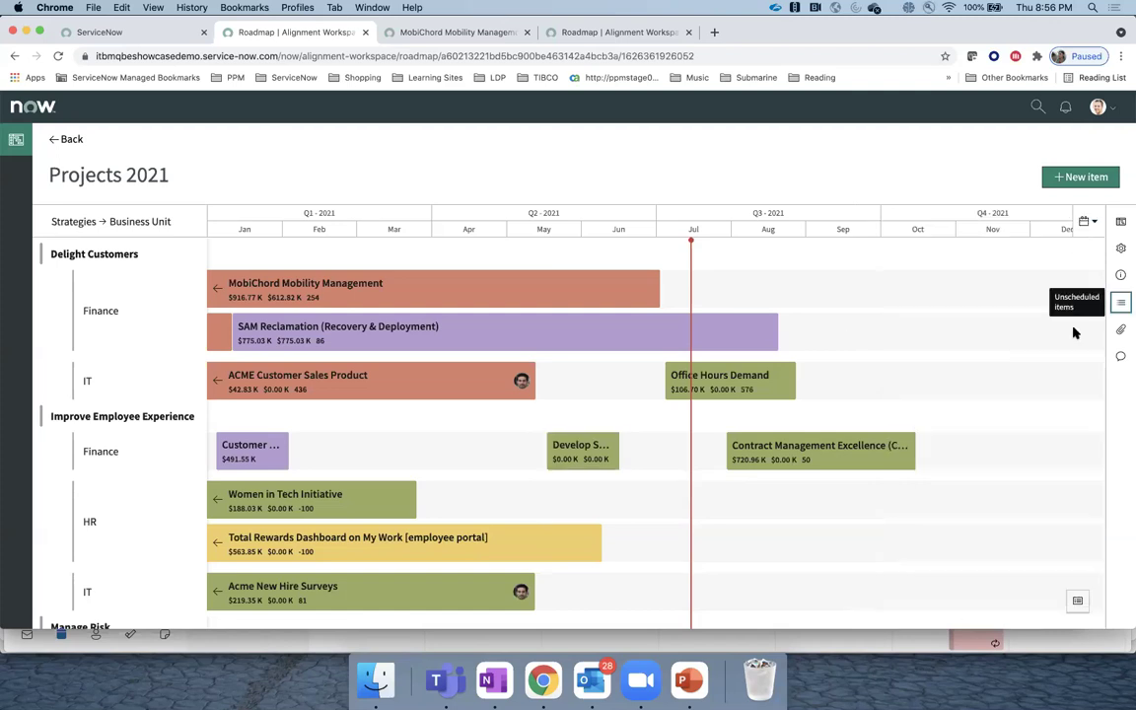
Step: Post a roadmap comment that mentions the architect and asks "can you check the plan?", and close the conversations
click(1121, 358)
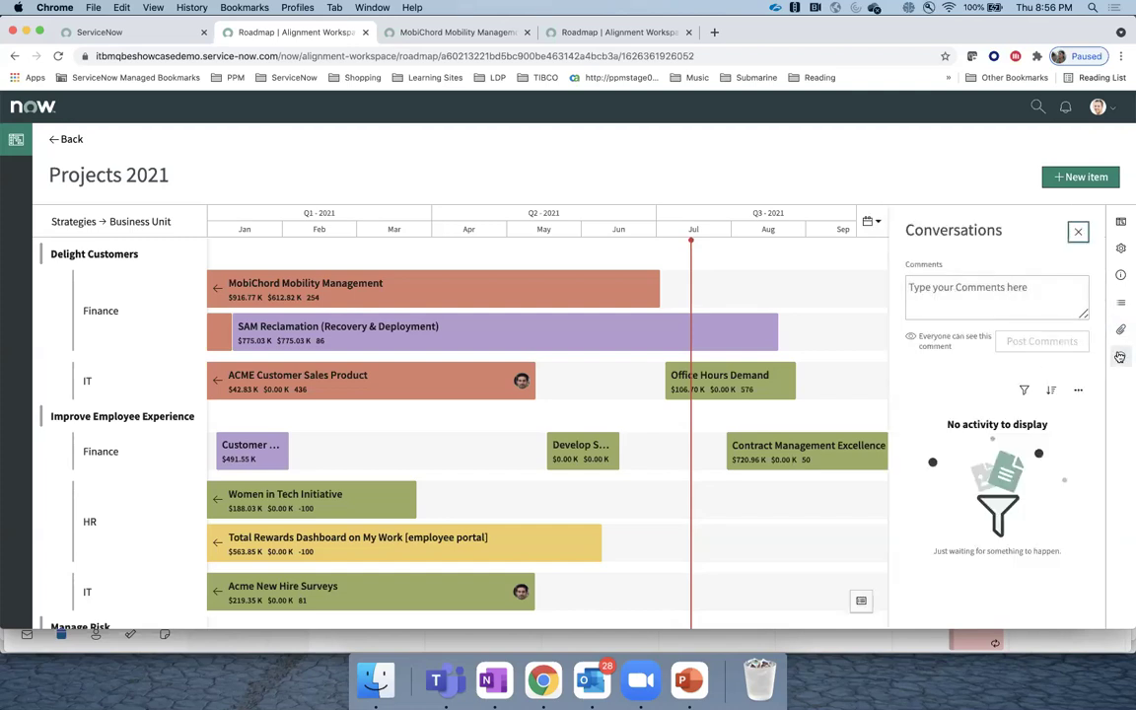
click(966, 292)
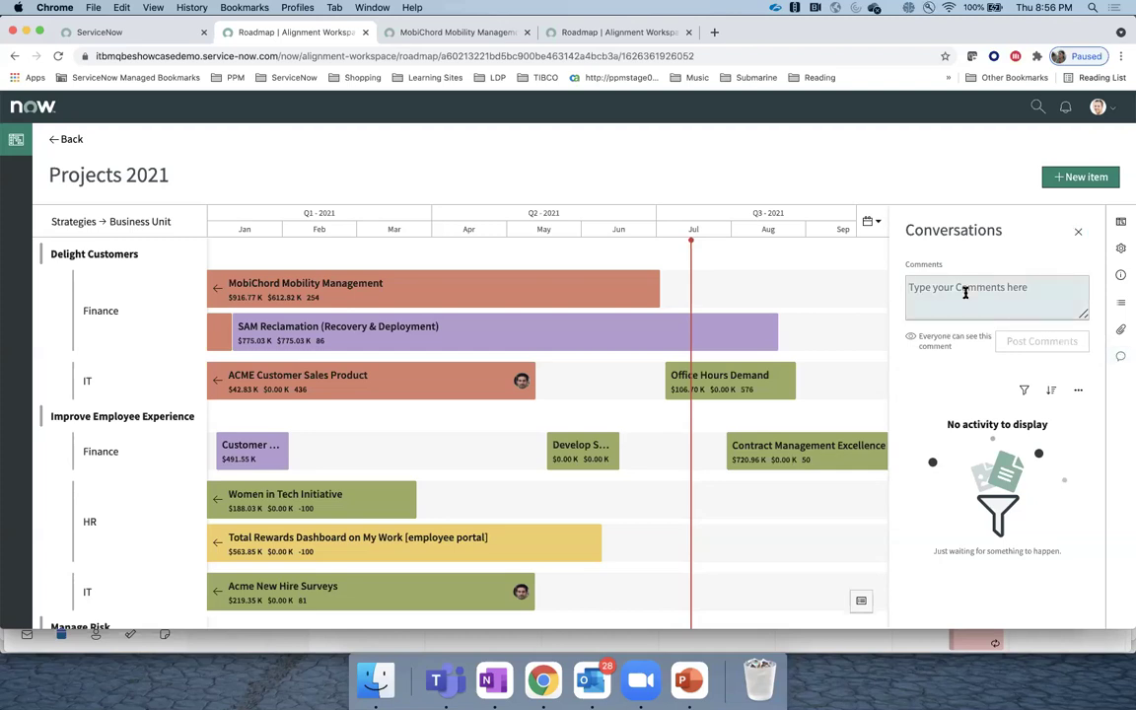
text(@A)
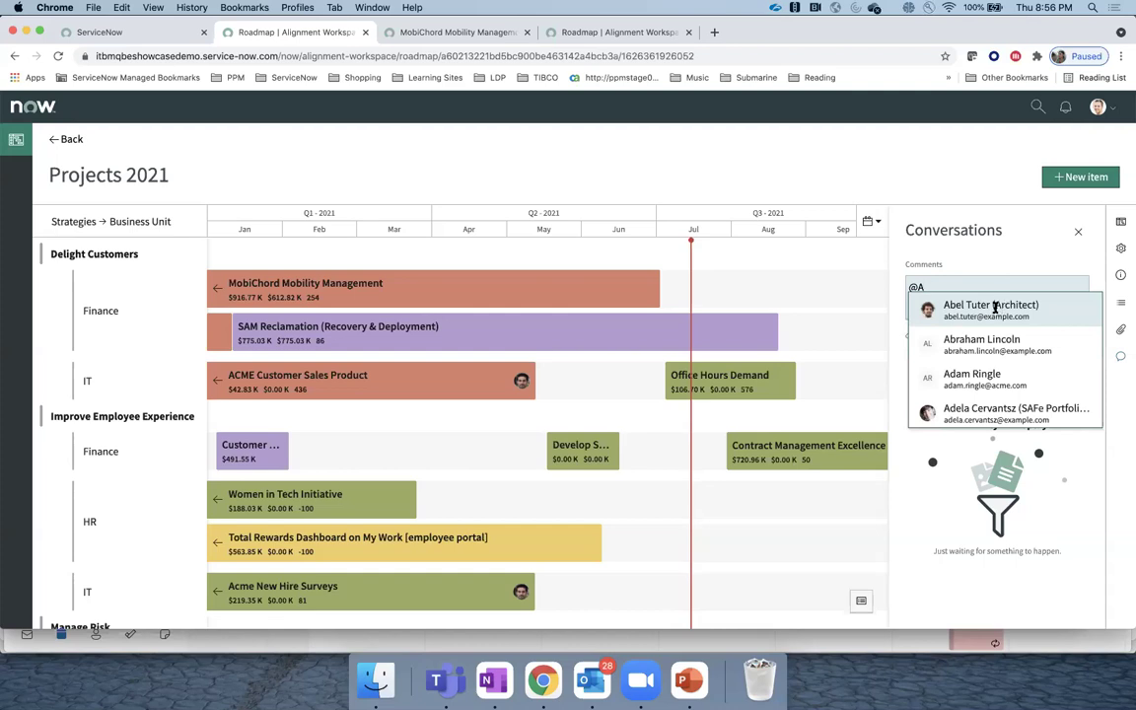
click(994, 308)
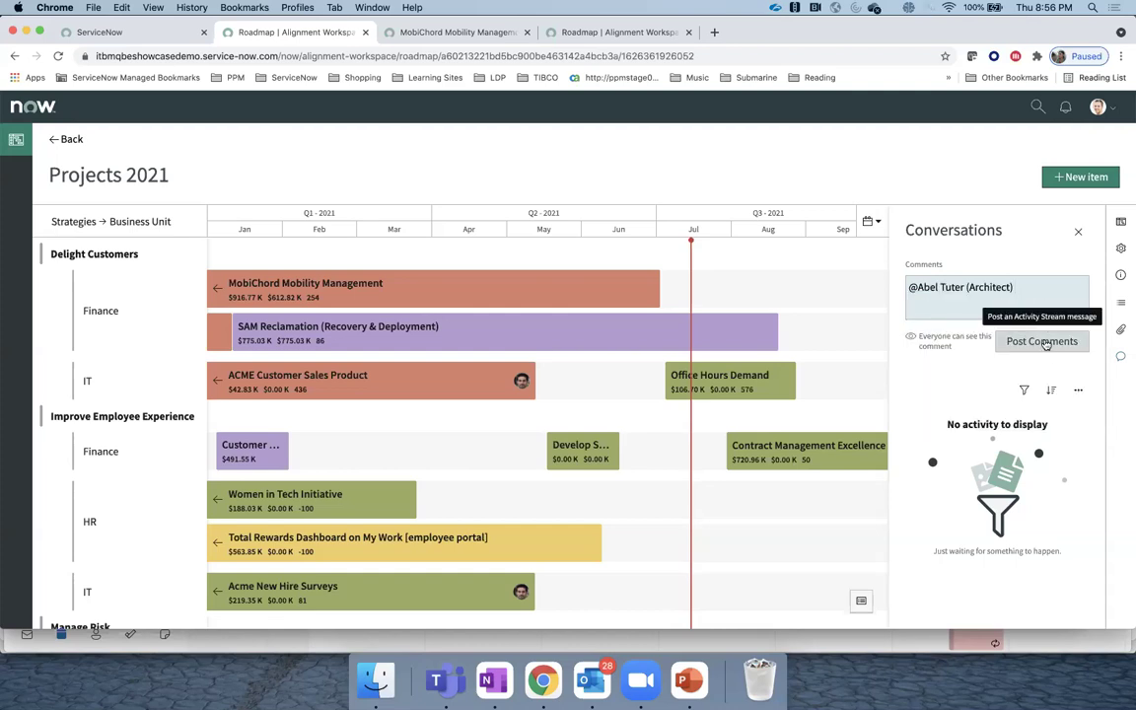
text(can you check the p[lan)
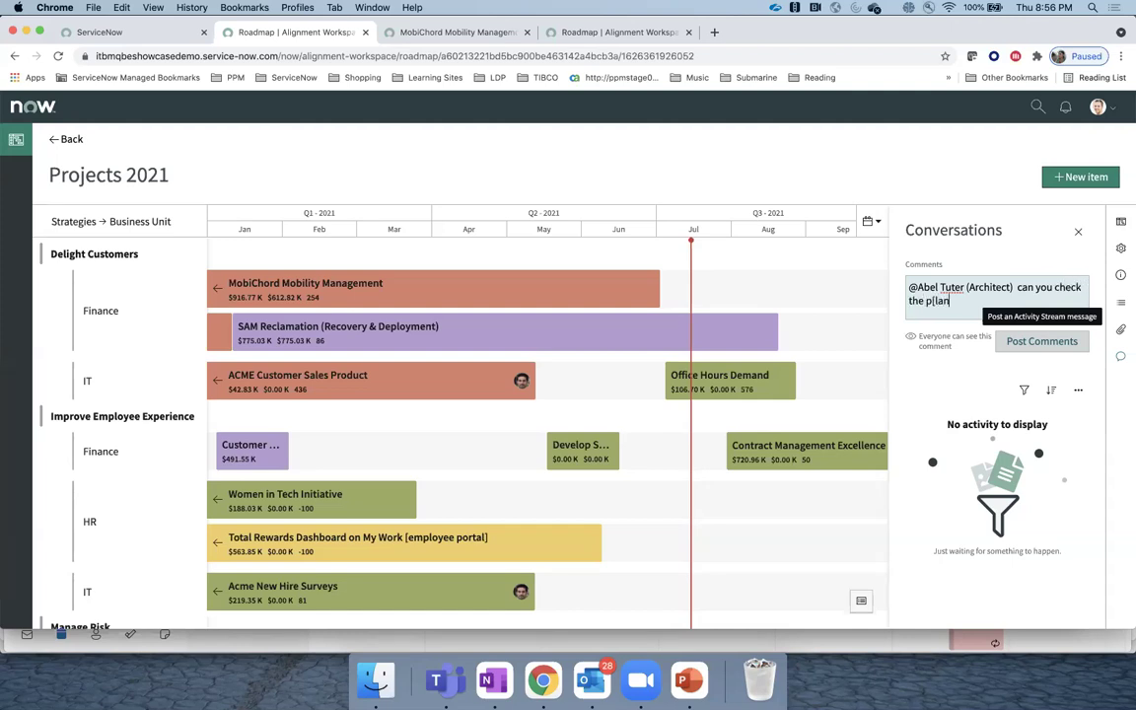
key(BackSpace)
key(BackSpace)
key(BackSpace)
key(BackSpace)
text(lan?)
click(1060, 342)
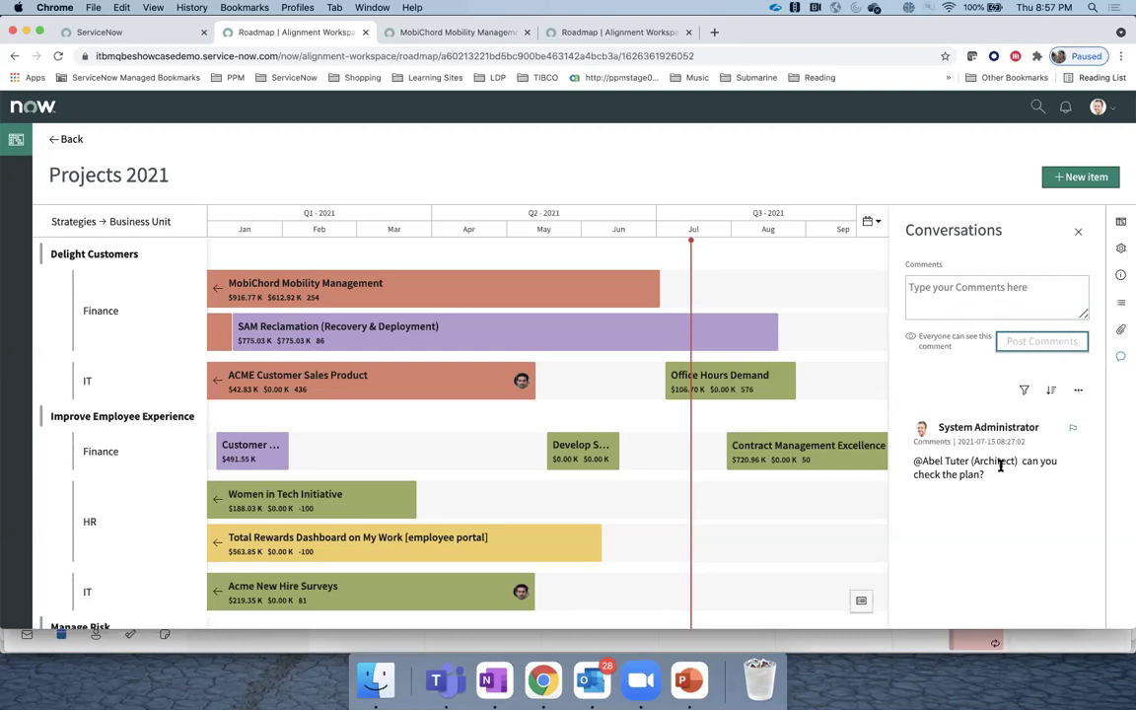
click(1079, 231)
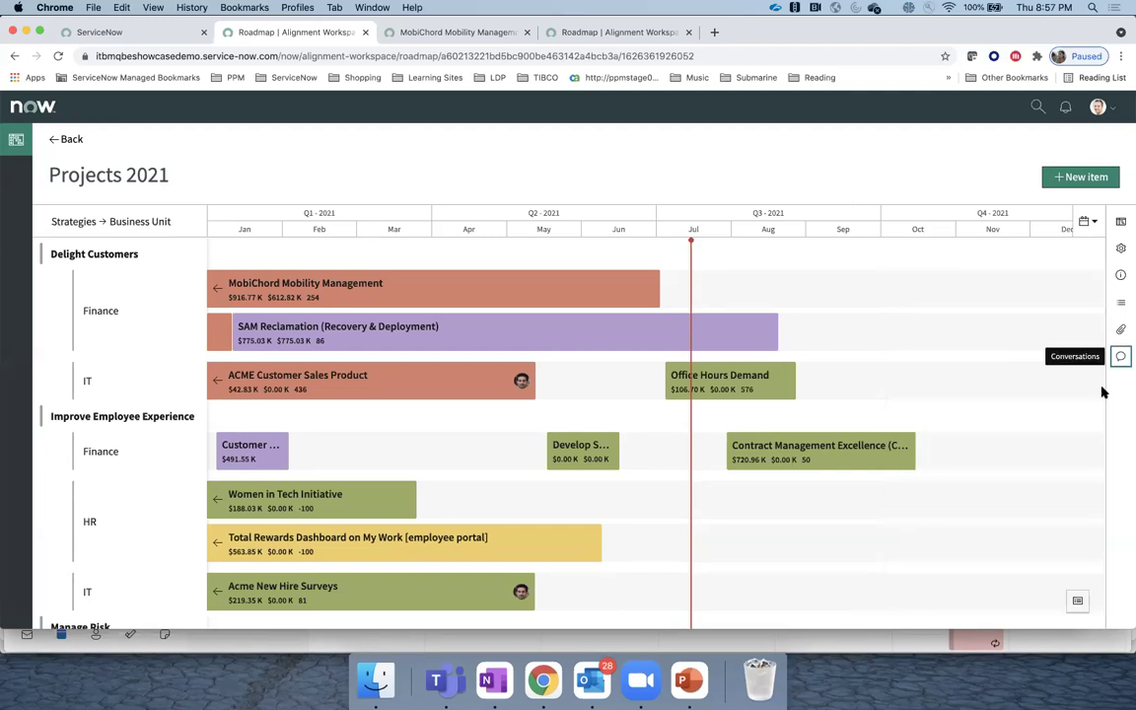
Step: Check the roadmap's attachments and close them without adding a file
click(1121, 331)
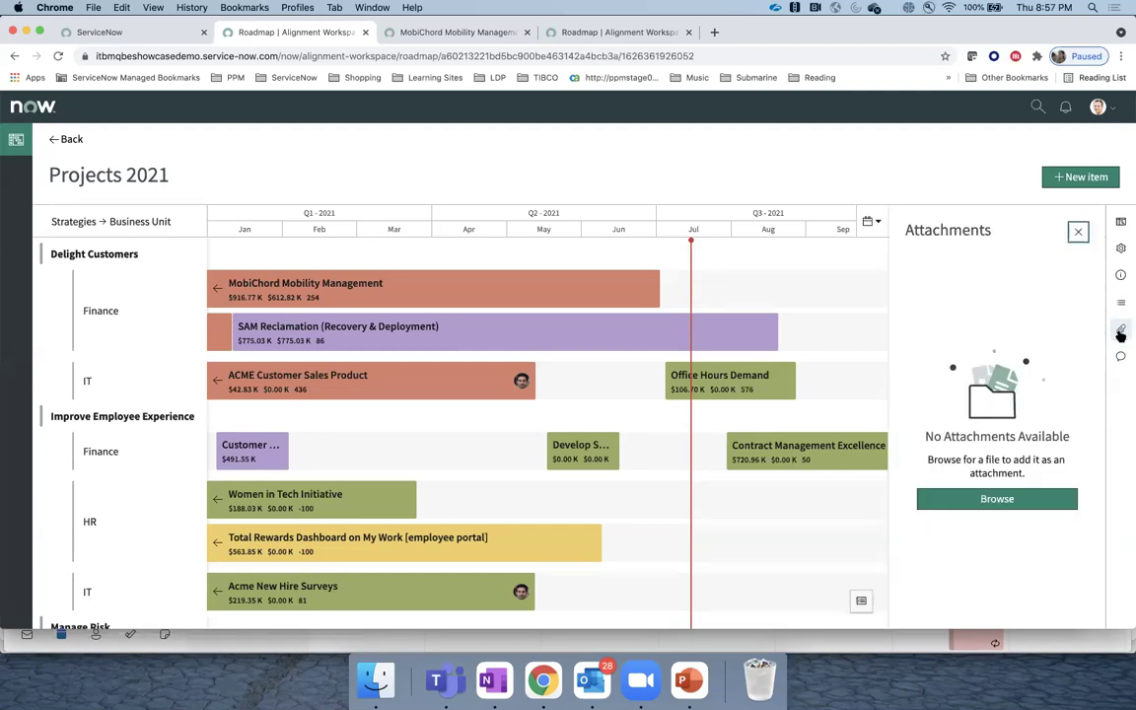
click(1079, 232)
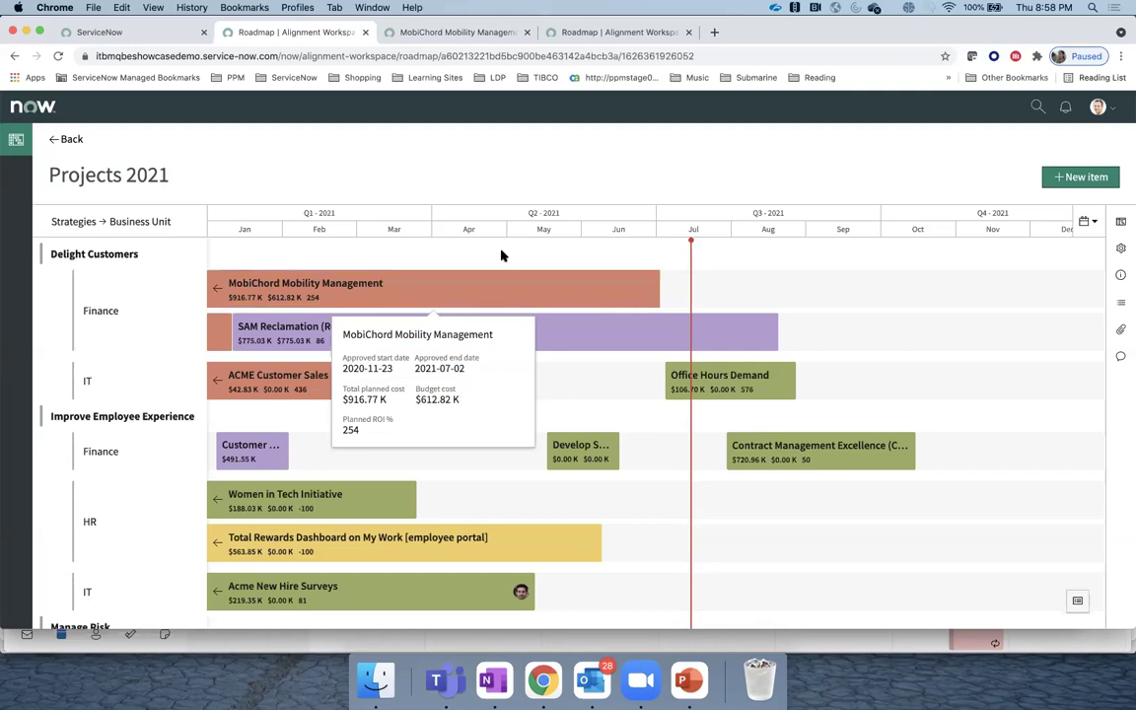
Step: View the roadmap at the Quarter and Year time scales and return it to the Month scale
click(1094, 223)
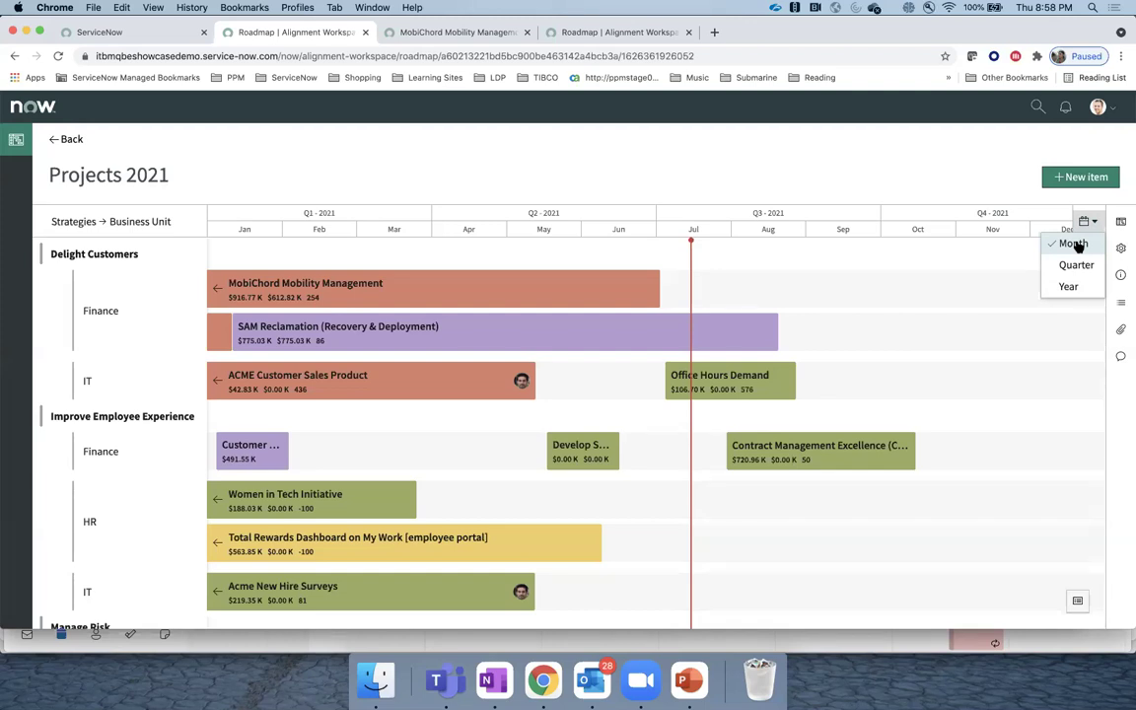
click(1080, 264)
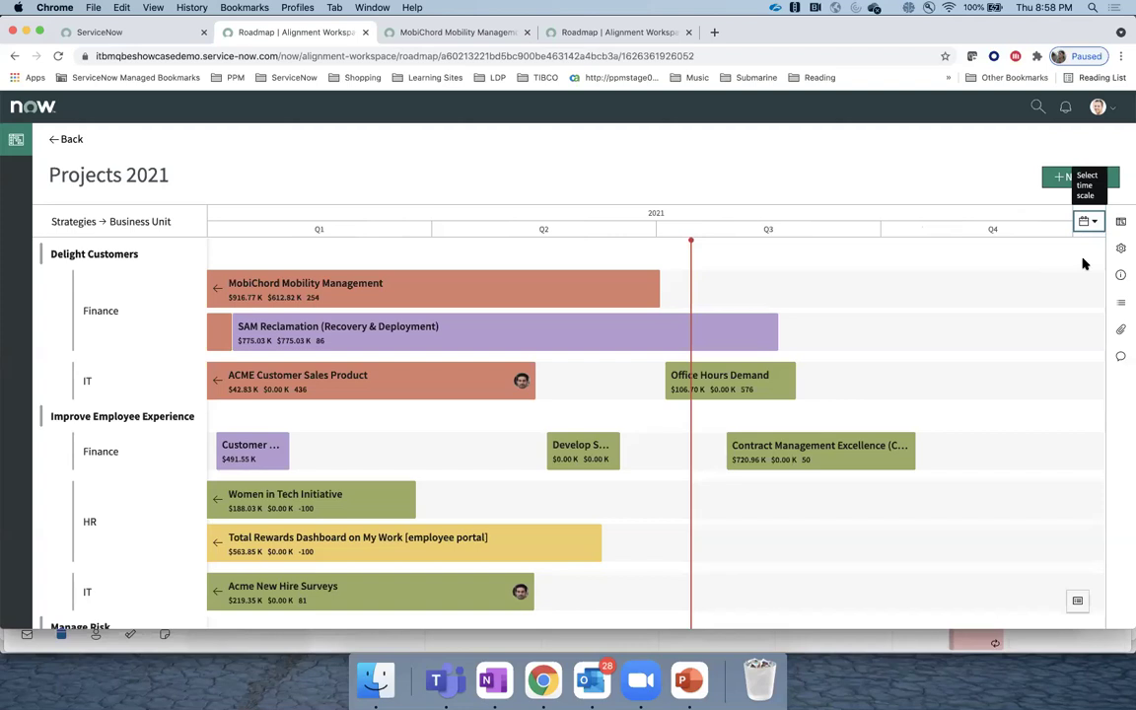
click(1095, 224)
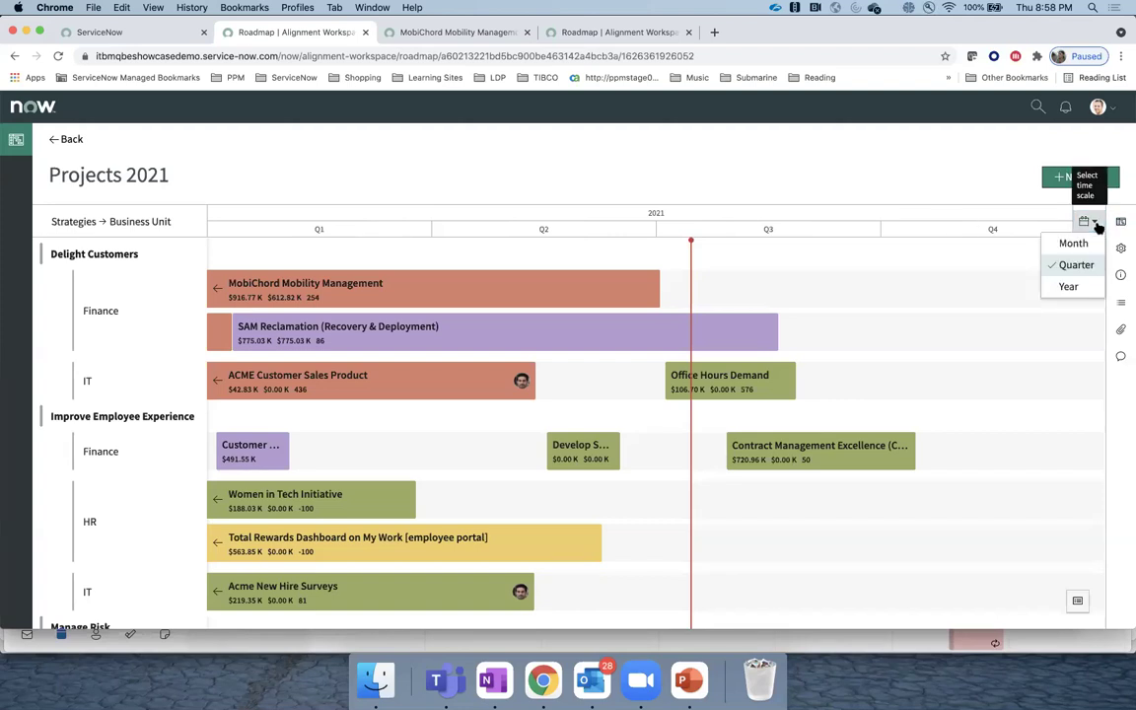
click(1082, 287)
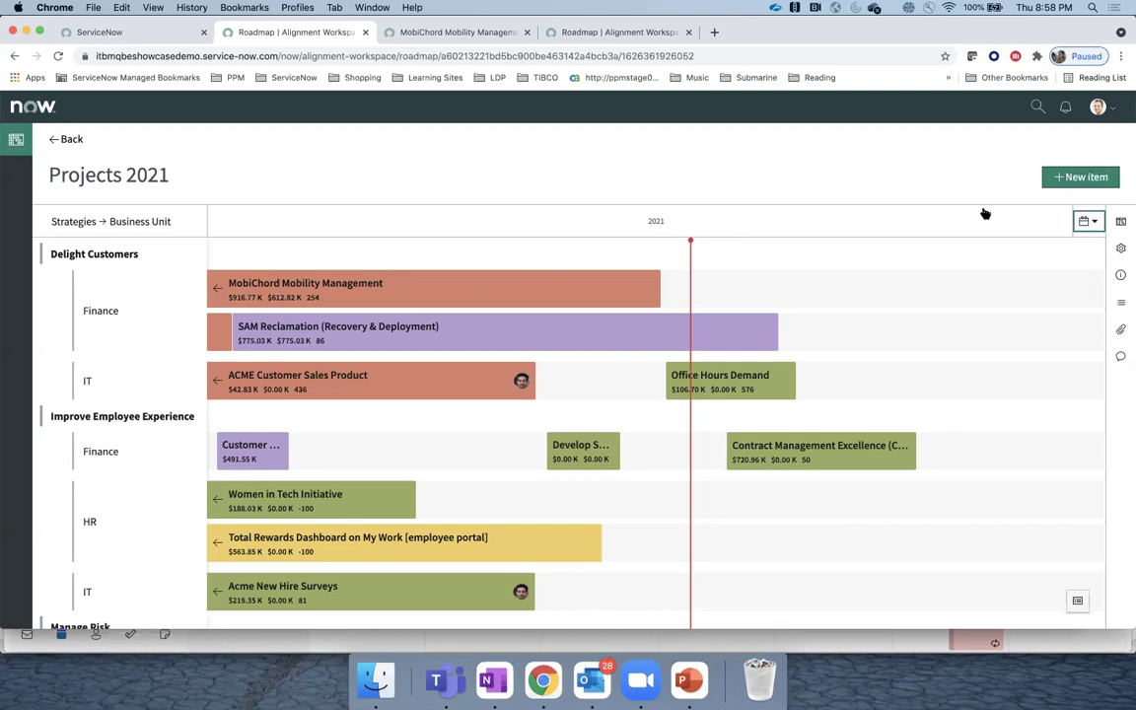
click(1088, 221)
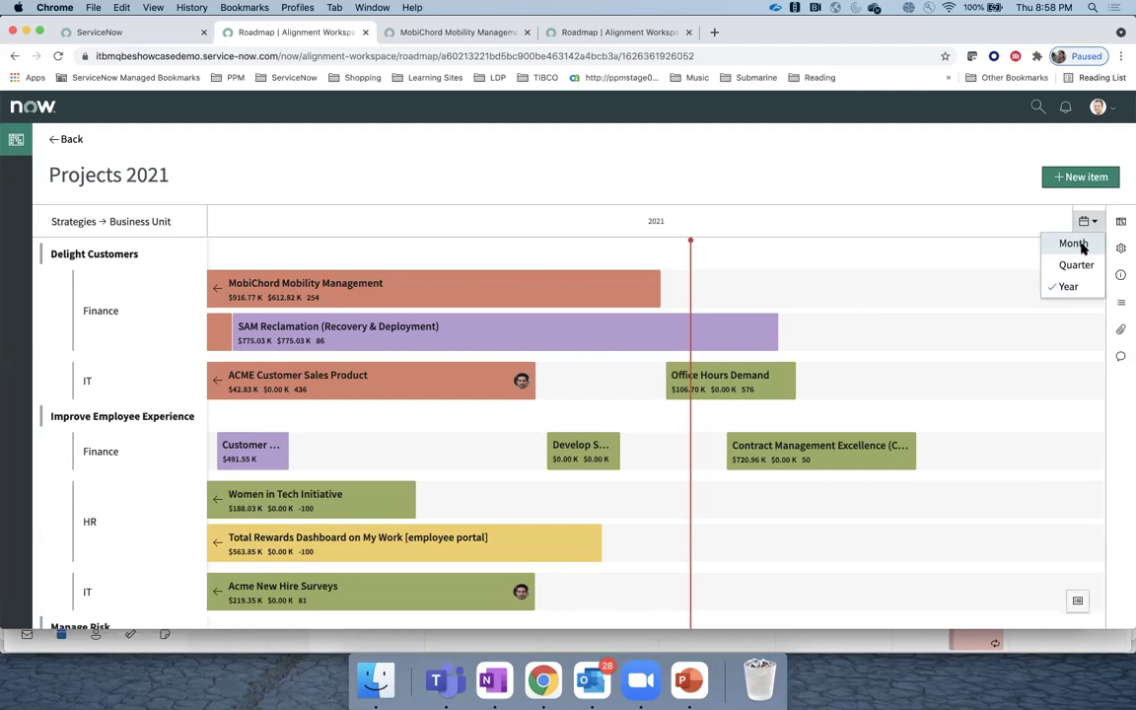
click(1082, 247)
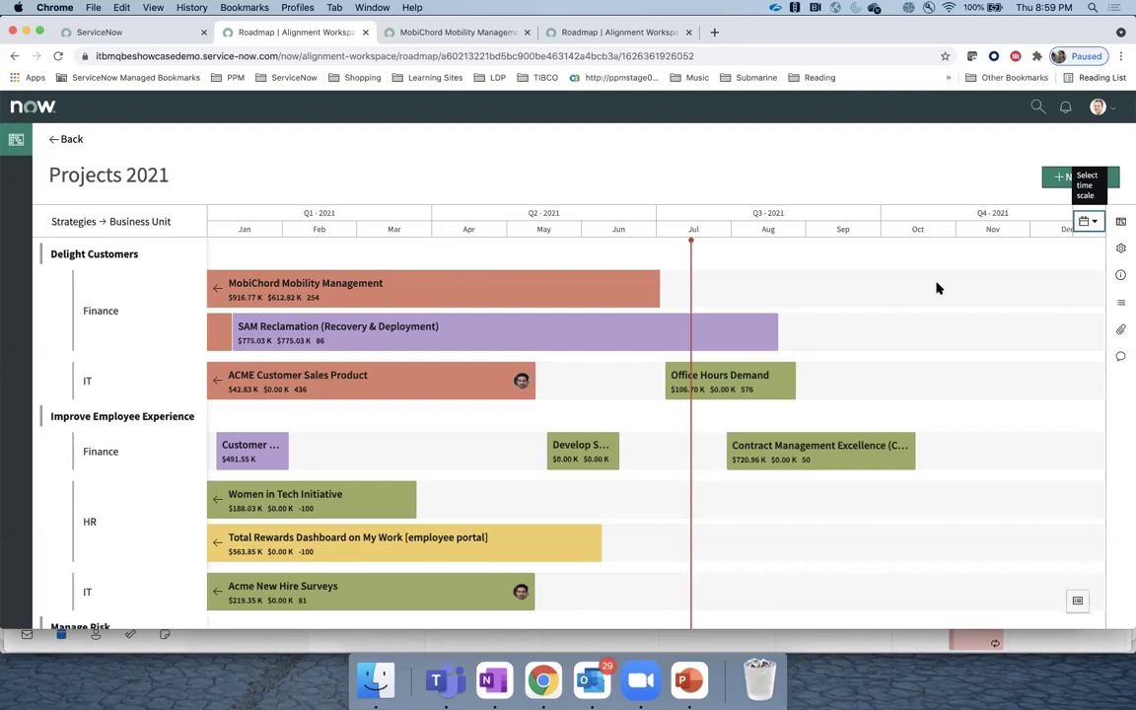
Step: Check the roadmap's color, grouping and bar personalization settings and close them without changing anything
click(1121, 250)
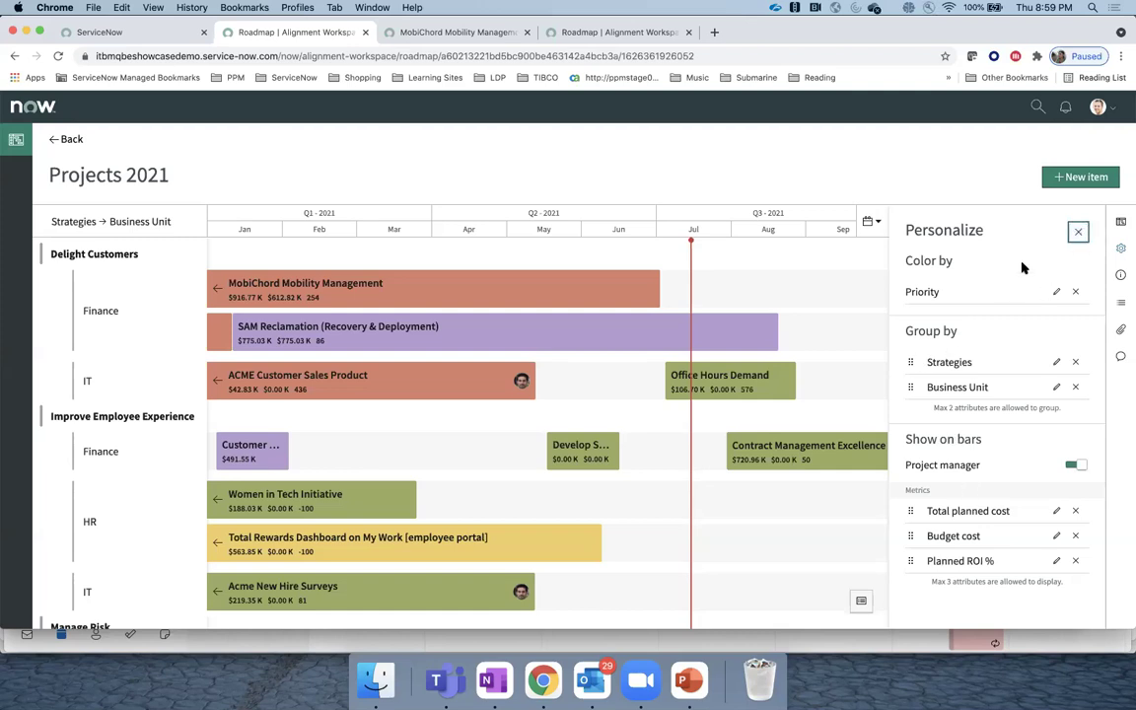
click(1077, 233)
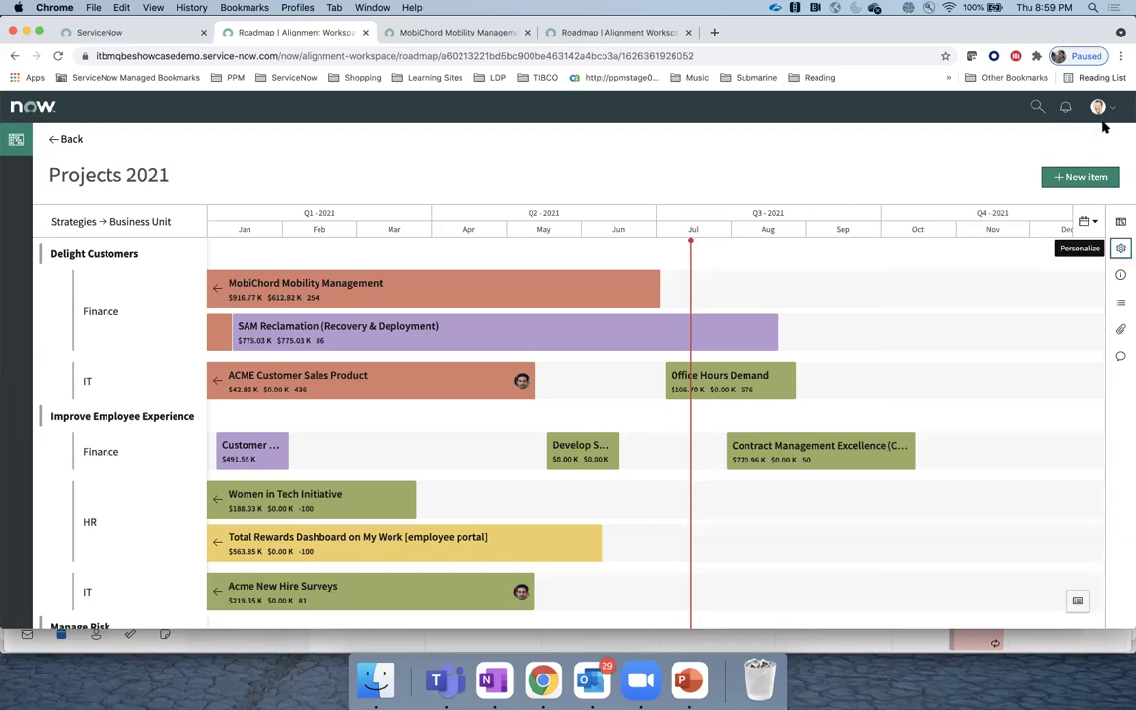
click(1099, 108)
click(809, 176)
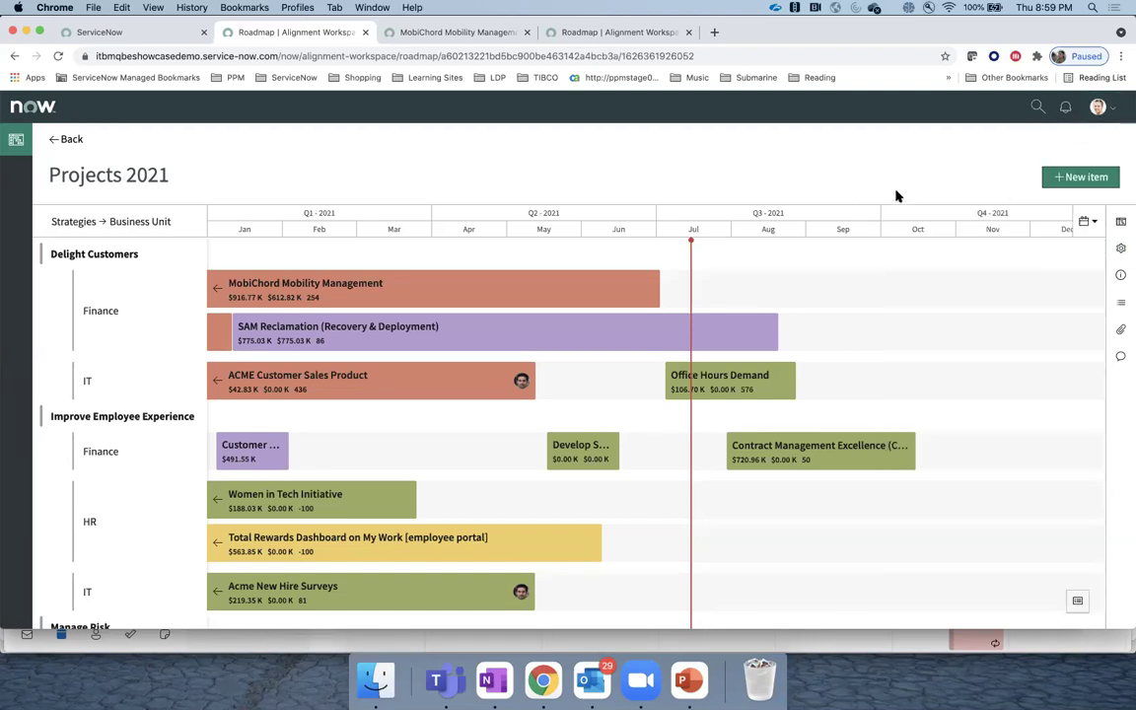
Step: Switch to the main ServiceNow page, filter the modules by "roadmap p", open Roadmap Preferences, and collapse the navigator
click(194, 35)
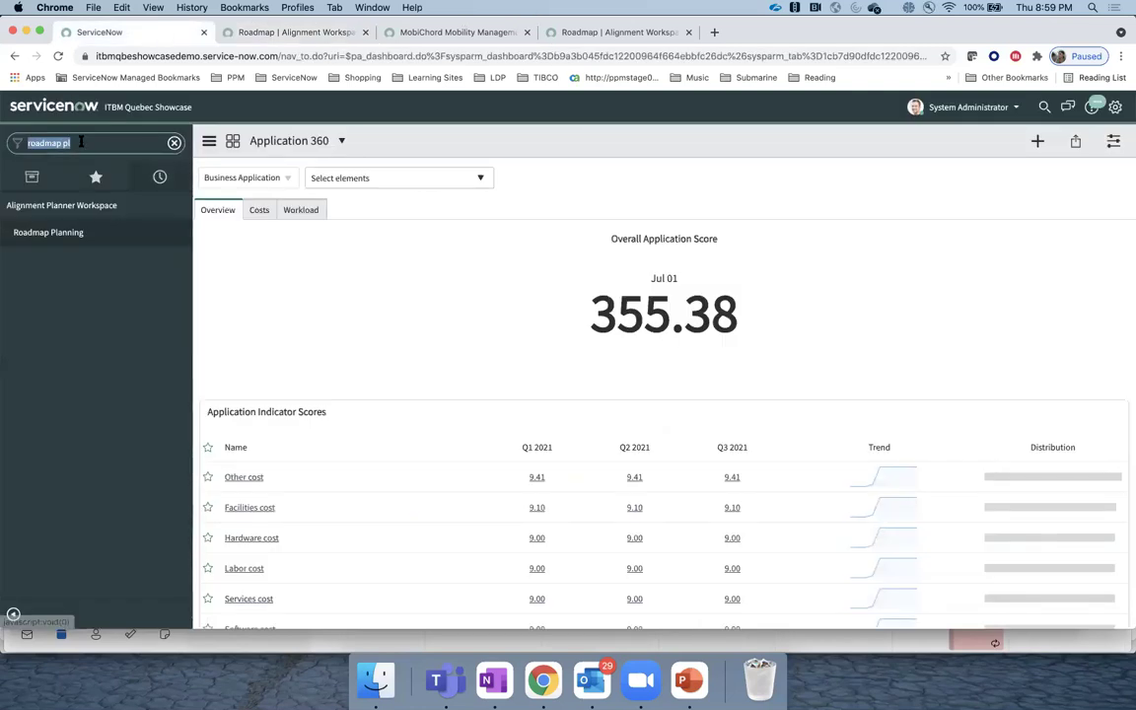
click(132, 146)
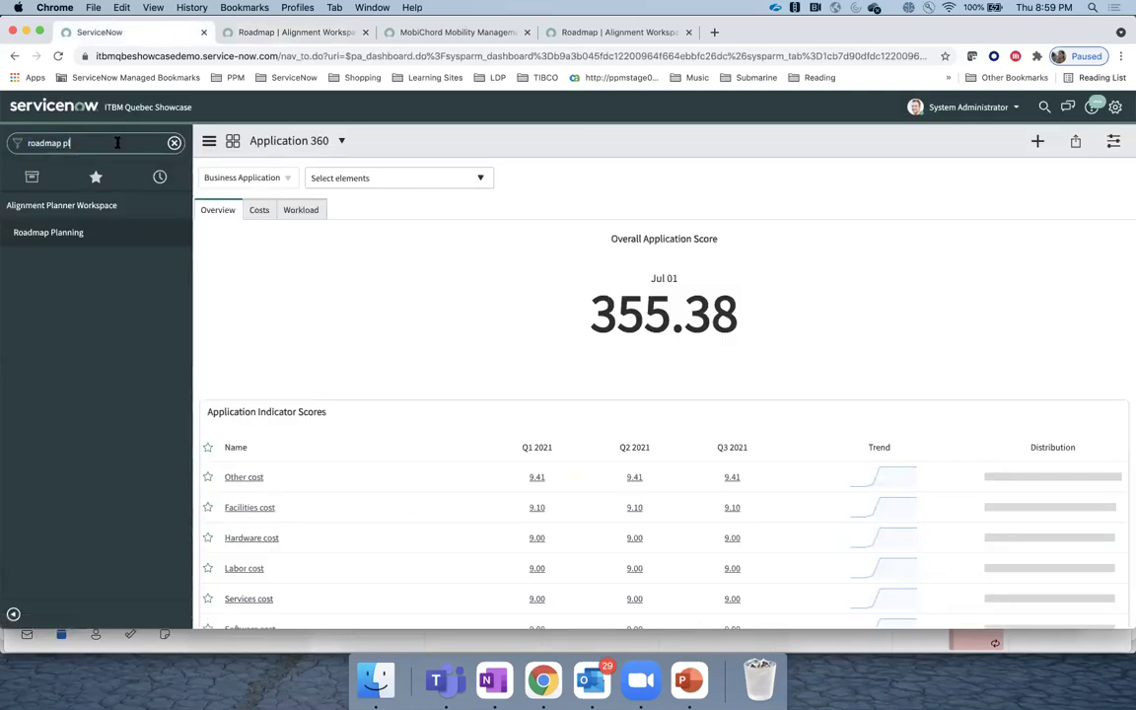
key(BackSpace)
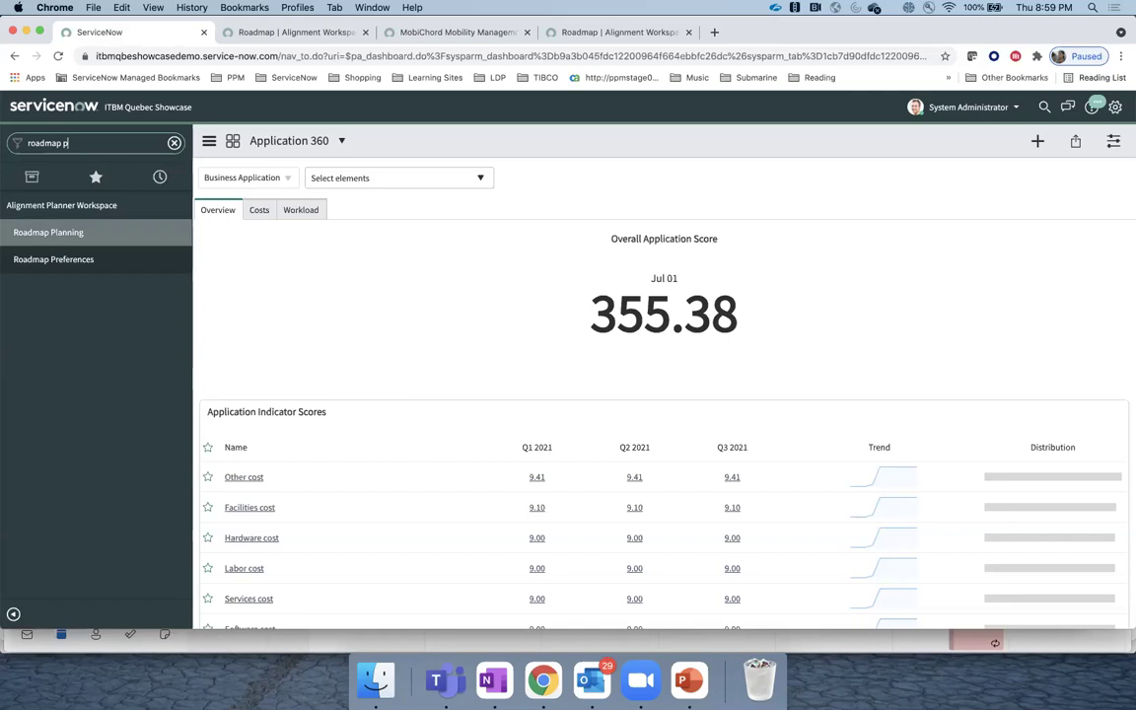
click(85, 268)
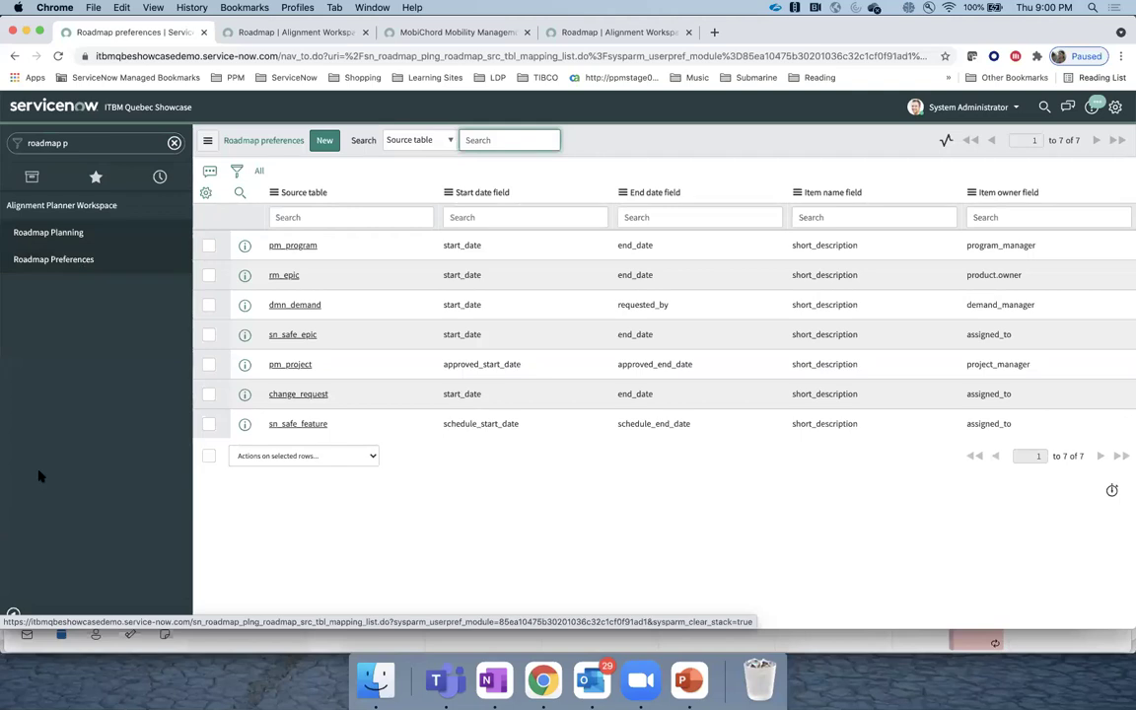
click(13, 614)
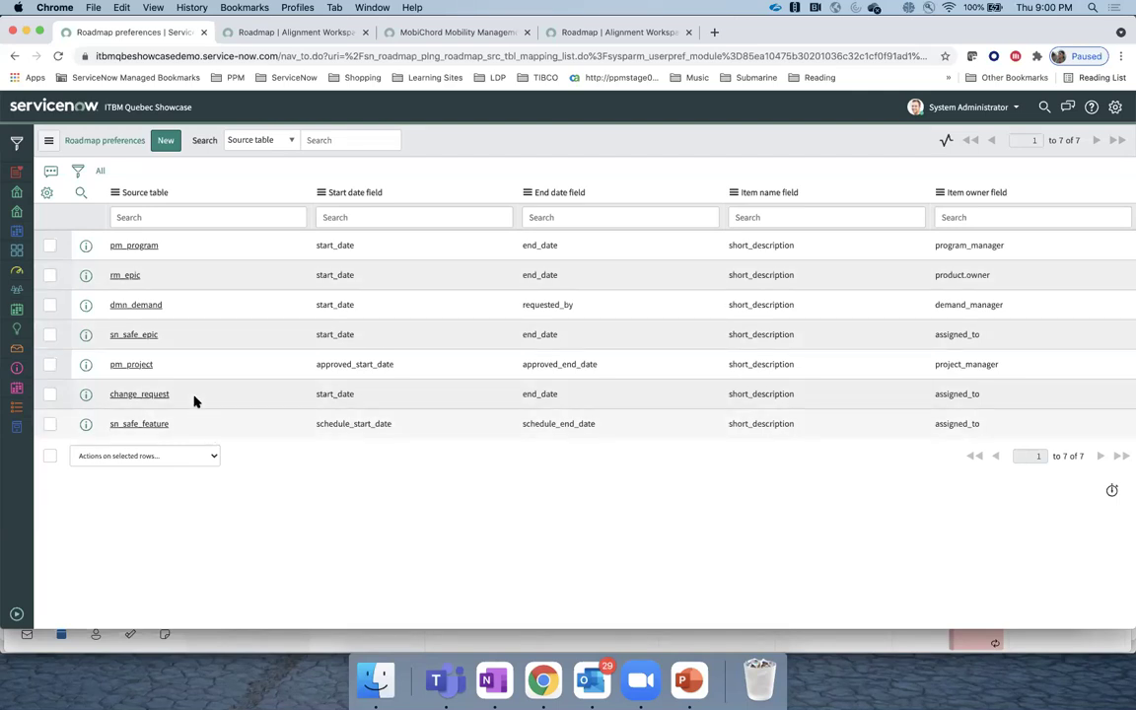
Step: Start a new roadmap preference with Activity [sn_actsub_activity] as the source table and check its start date field choices
click(166, 142)
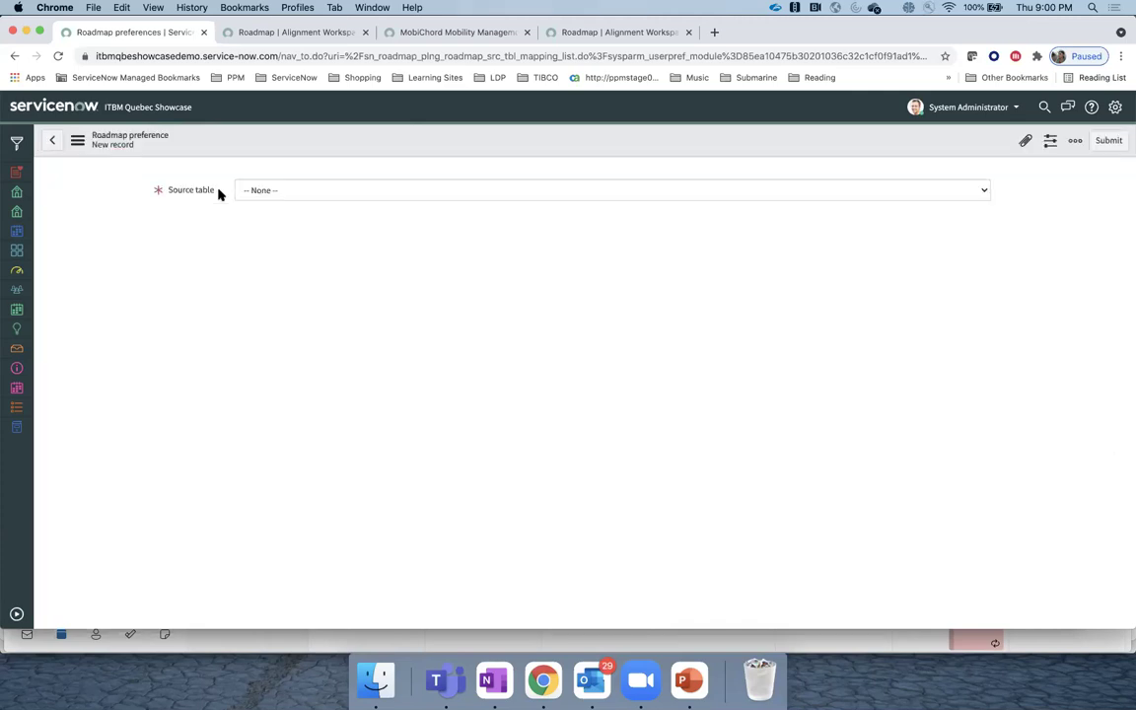
click(280, 195)
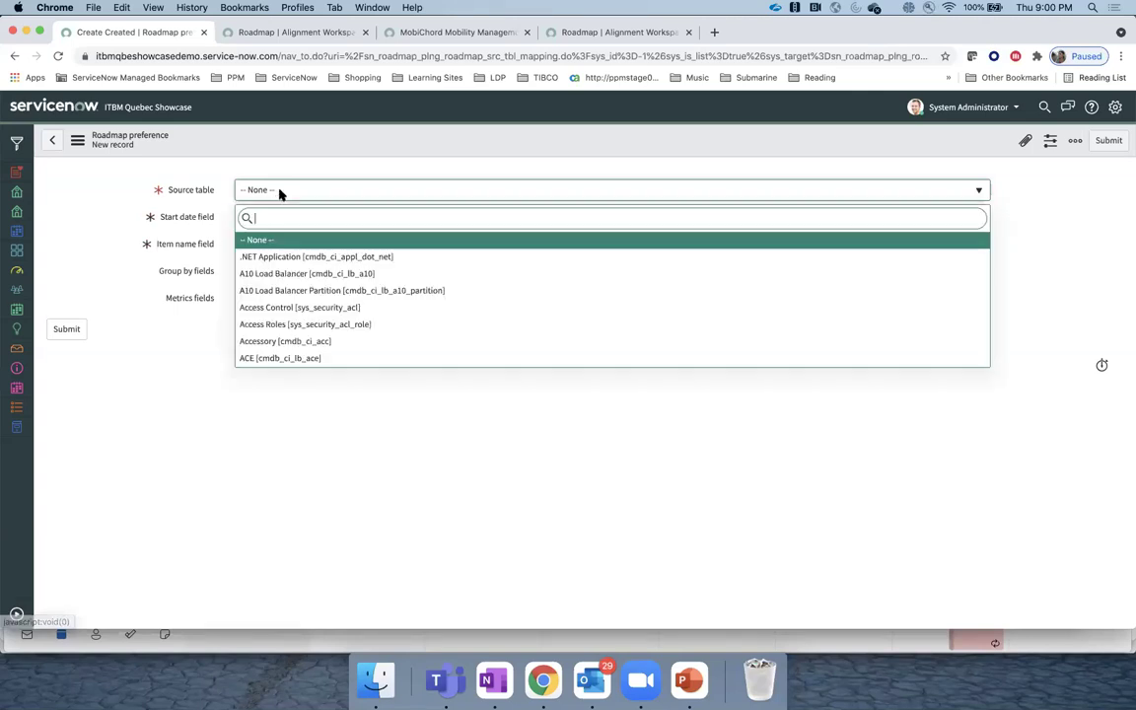
scroll(302, 351, down, 3)
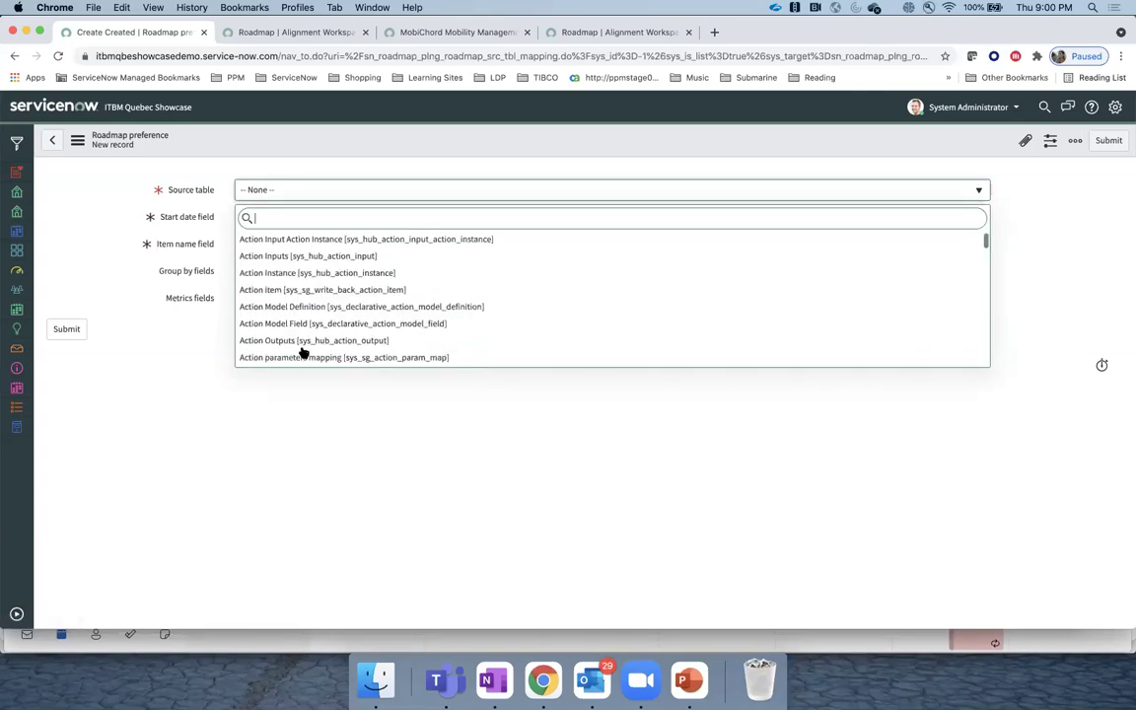
scroll(300, 325, down, 1)
scroll(302, 336, down, 5)
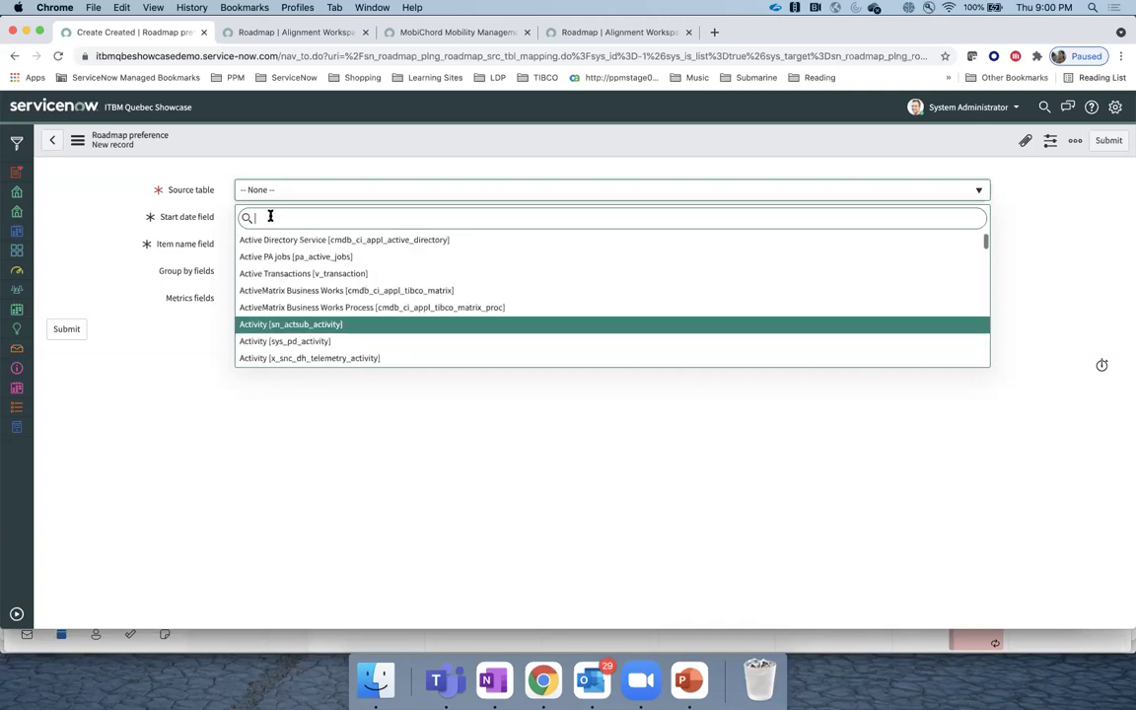
click(276, 329)
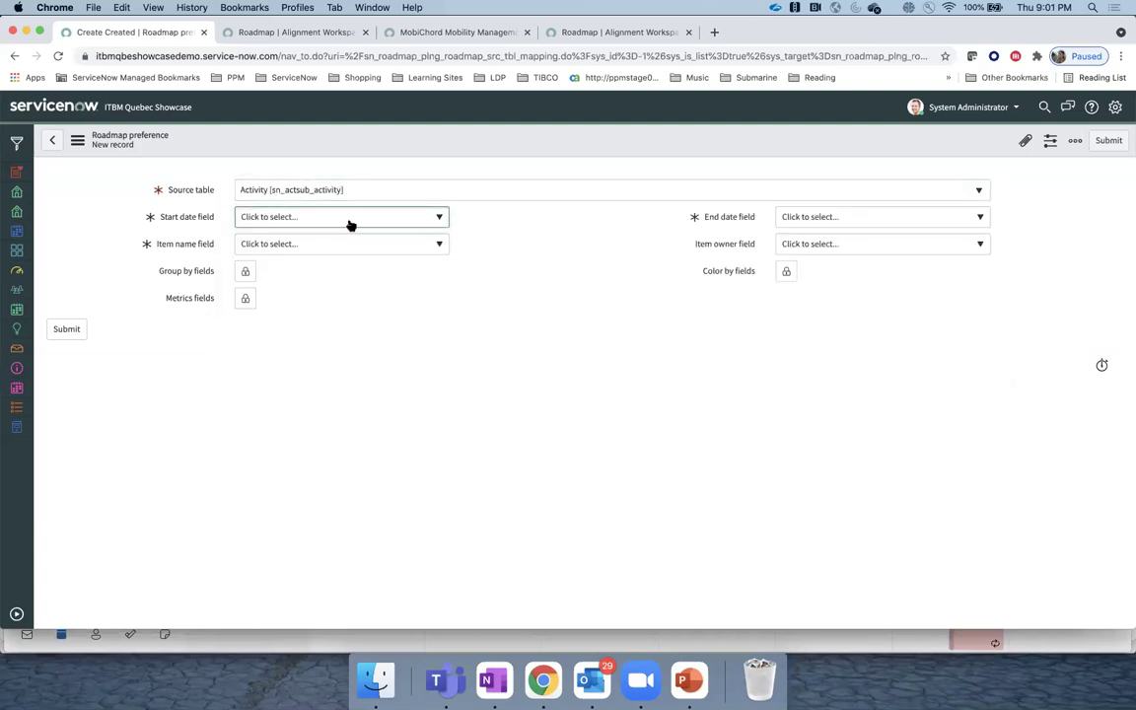
click(350, 225)
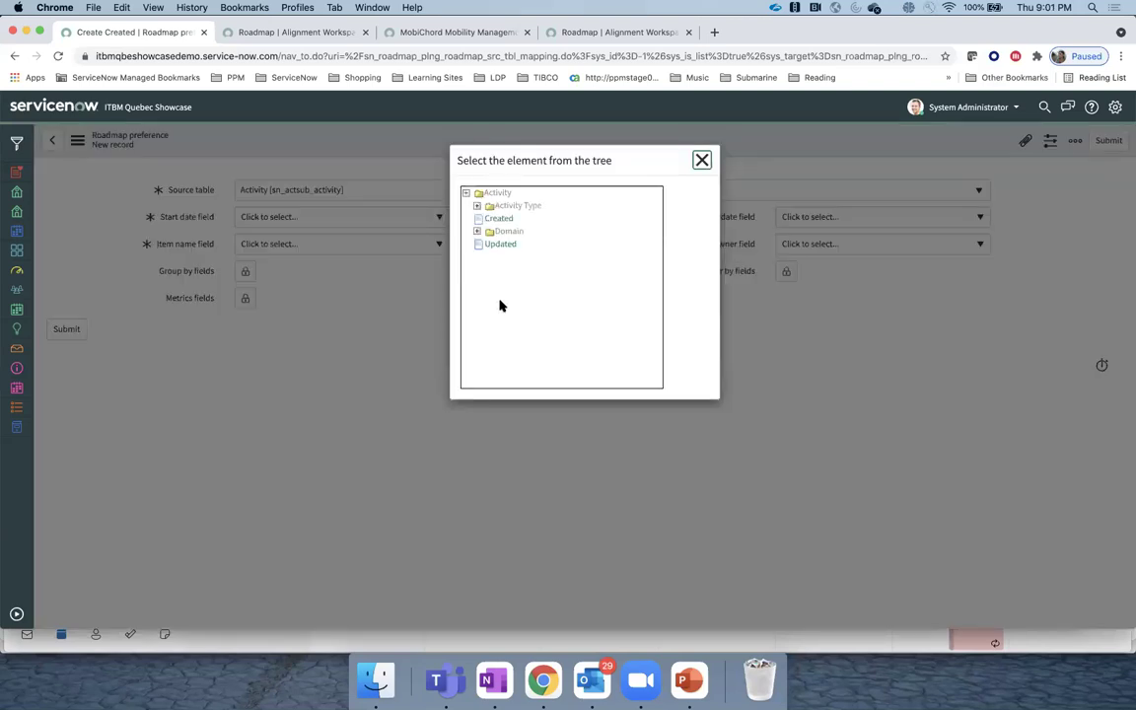
click(701, 159)
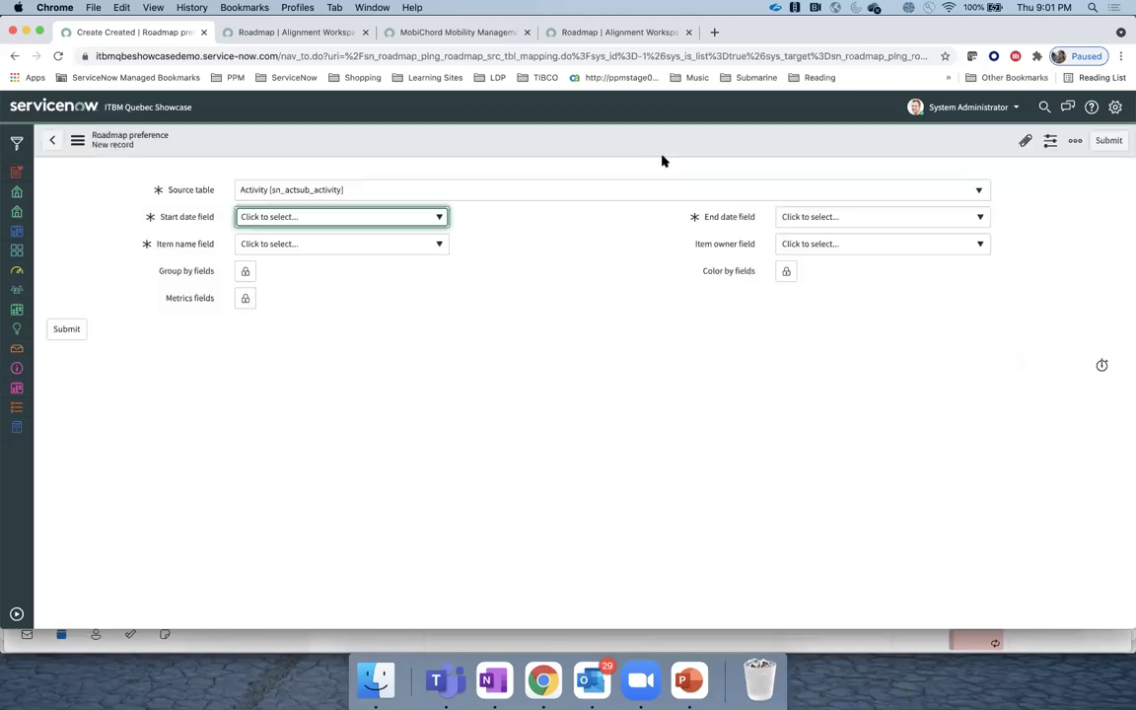
Step: Find tables matching "Incid" and set the new preference's source table to Incident [incident]
click(350, 191)
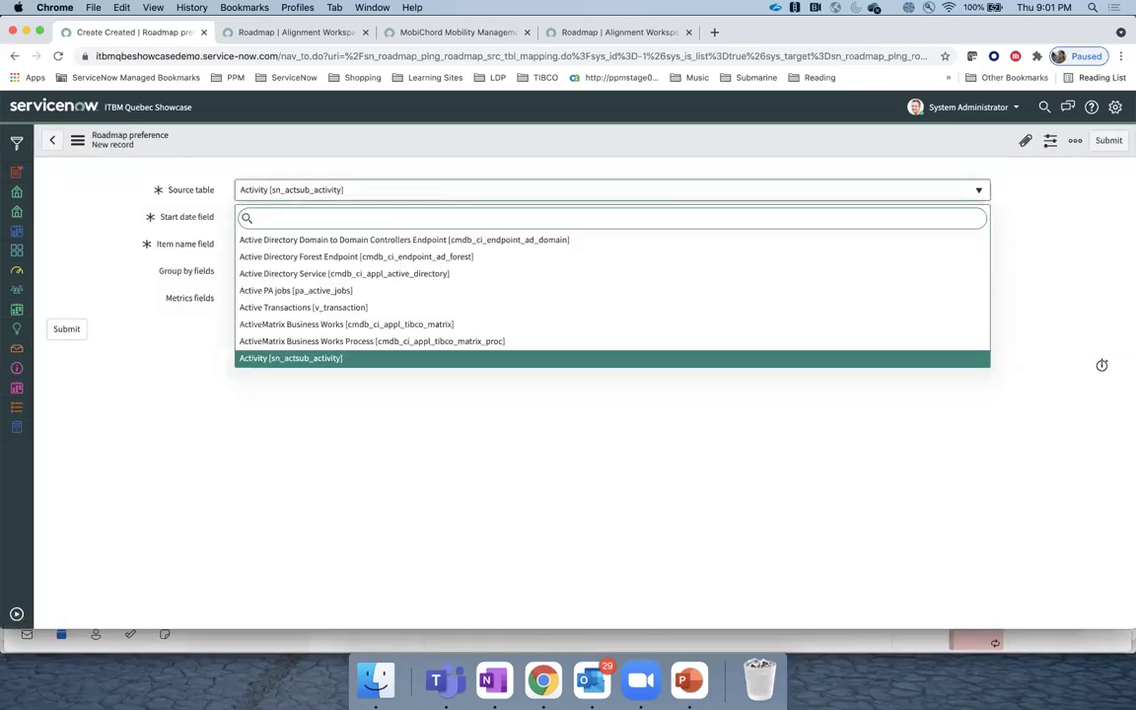
text(Inc)
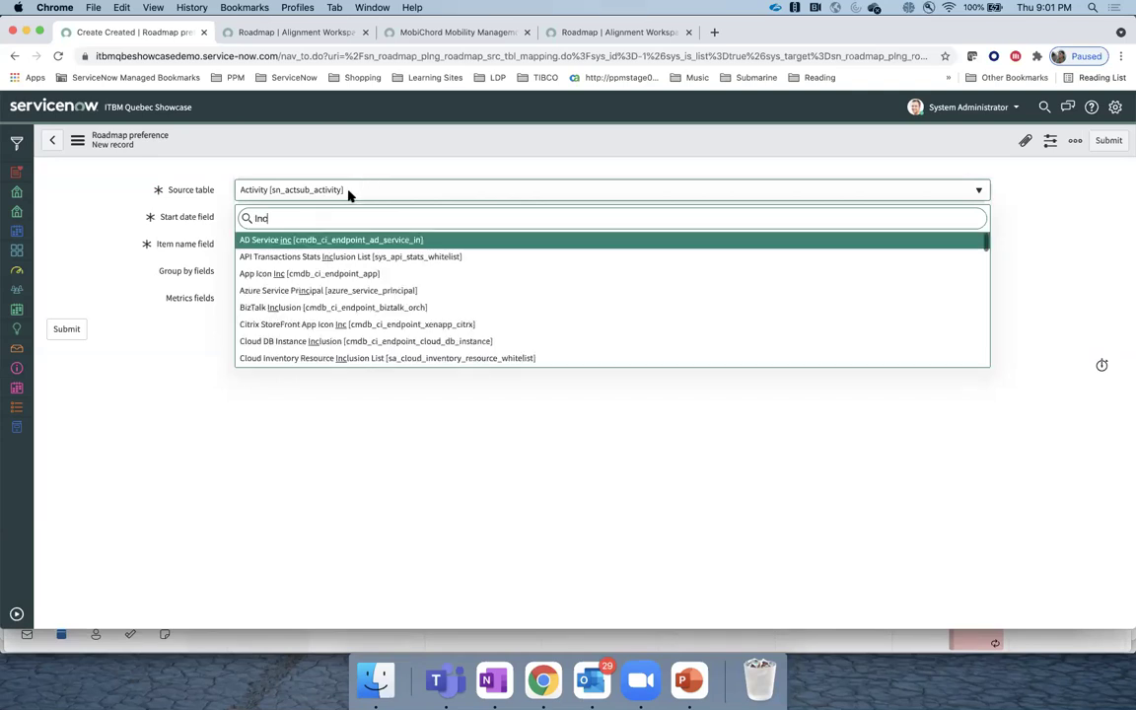
text(id)
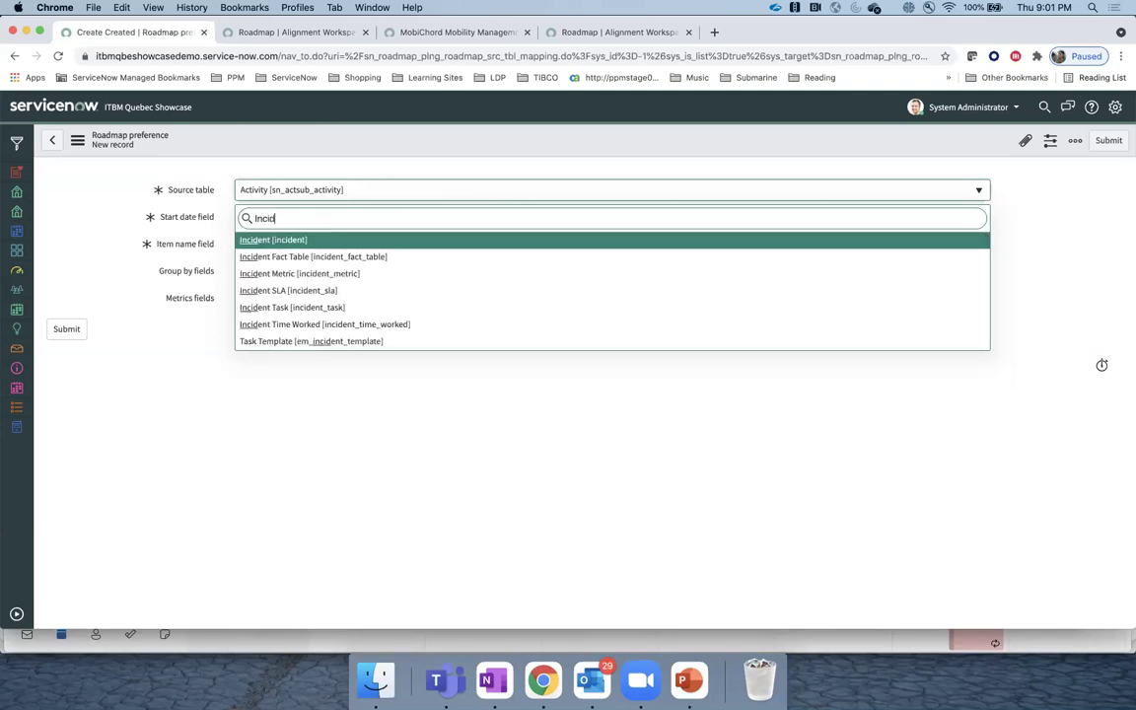
click(324, 247)
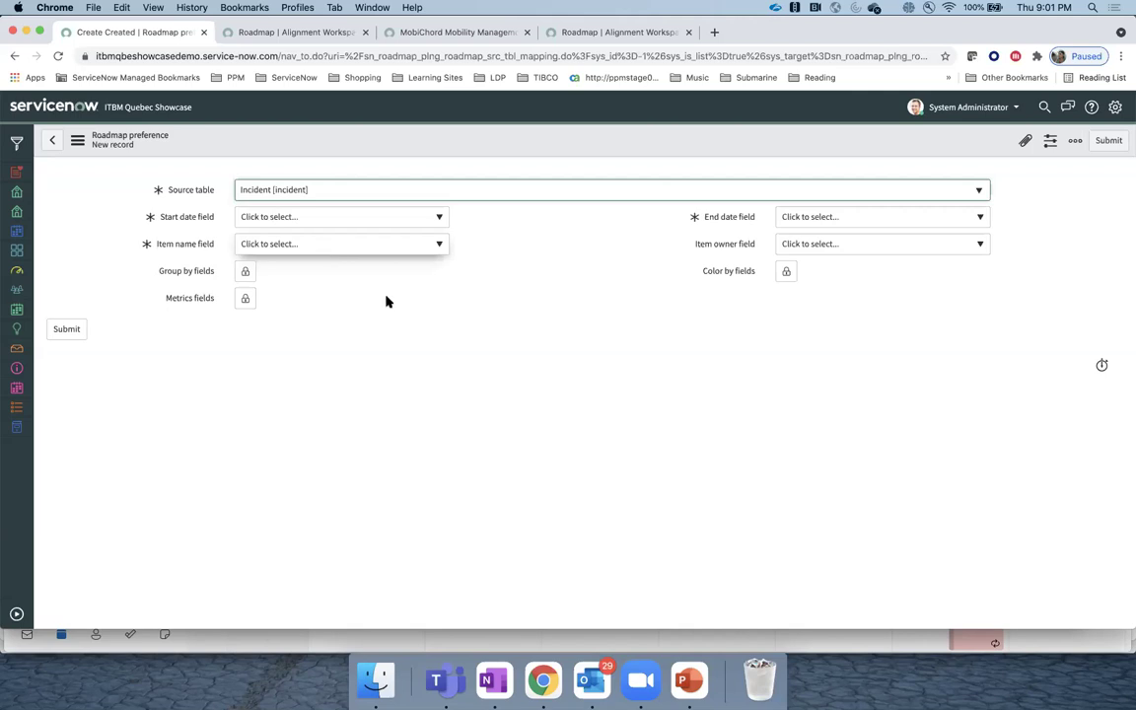
Step: Map the Incident preference's start date field to Actual start and its end date field to Actual end
click(382, 223)
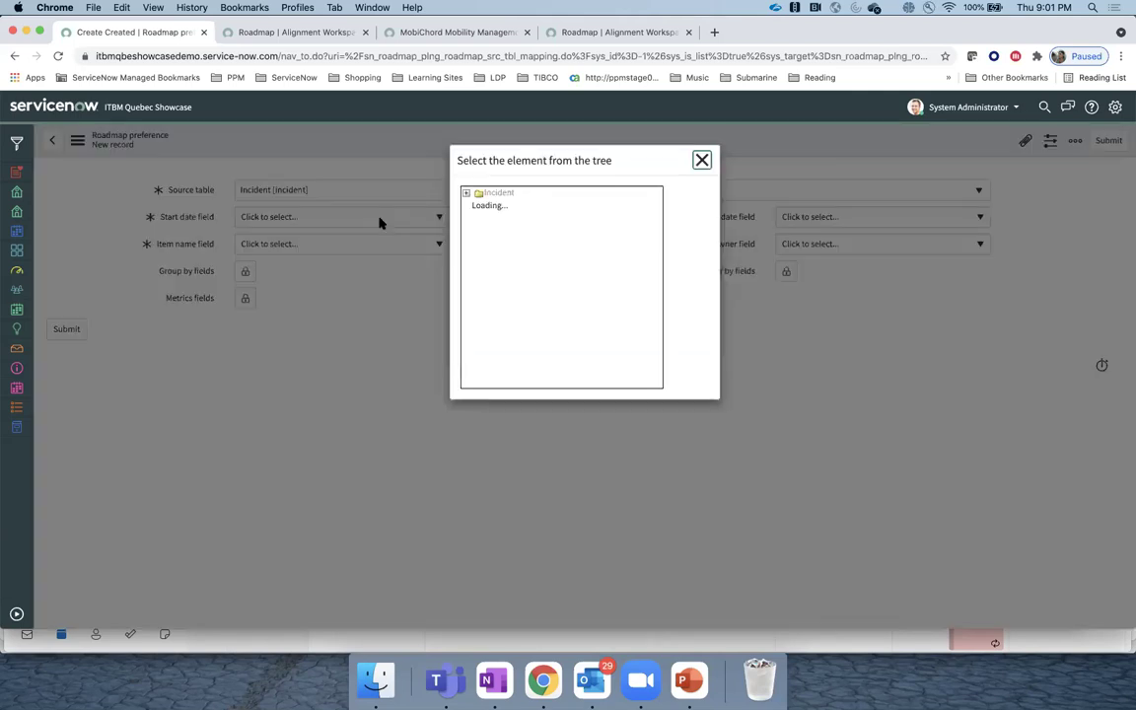
click(517, 220)
click(845, 223)
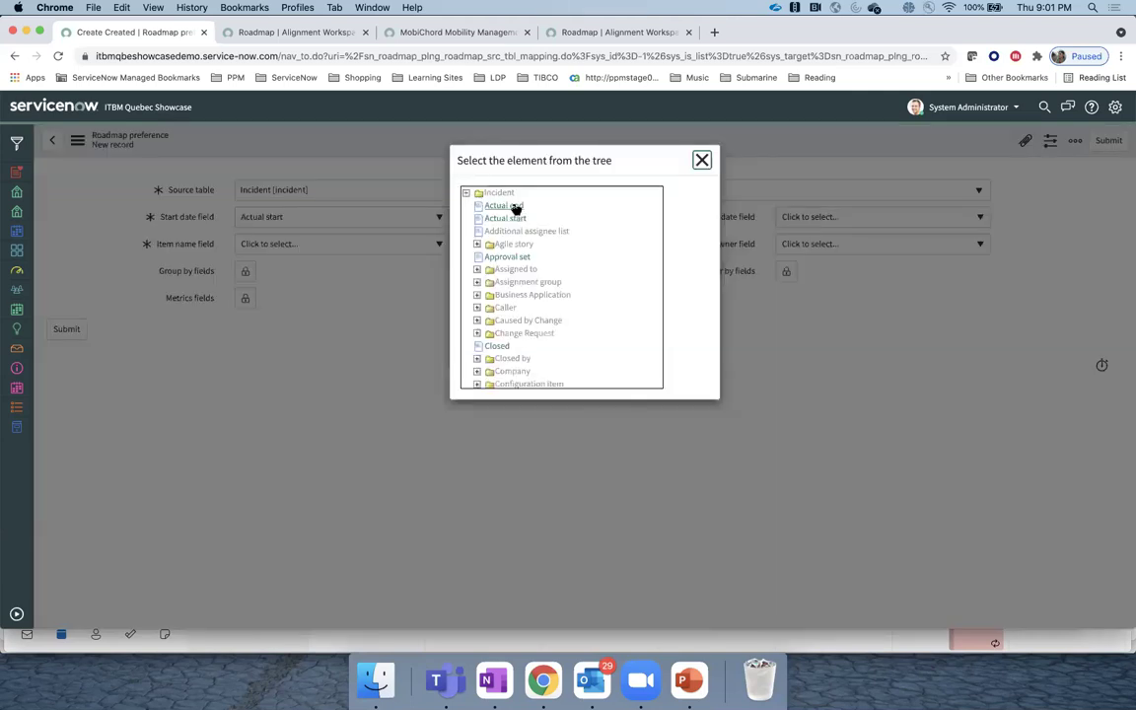
click(514, 208)
Step: Map the item name field to Description and the item owner field to Assigned to, and discard the unsaved Incident preference
click(348, 244)
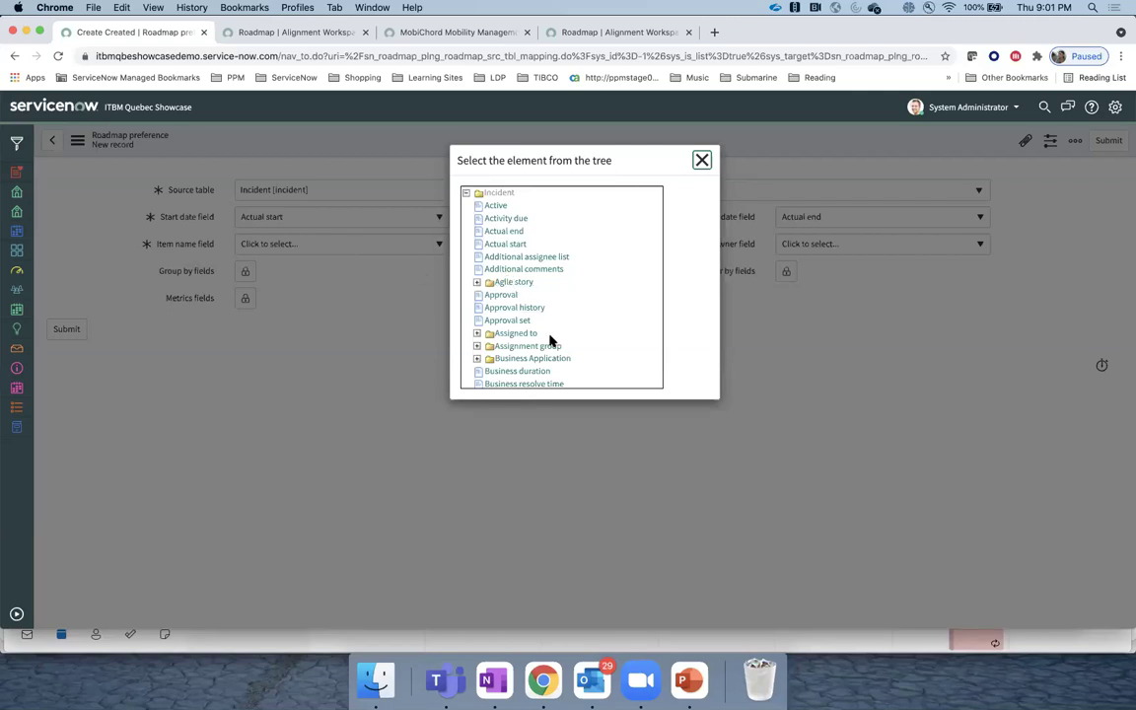
scroll(550, 337, down, 5)
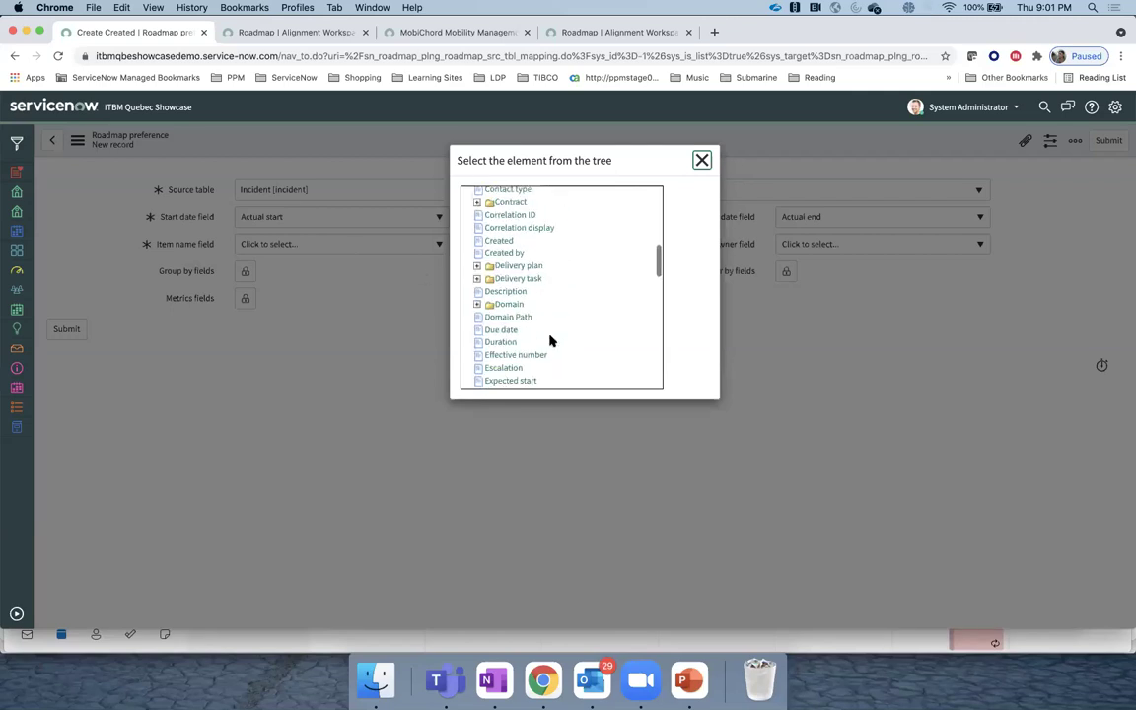
click(504, 291)
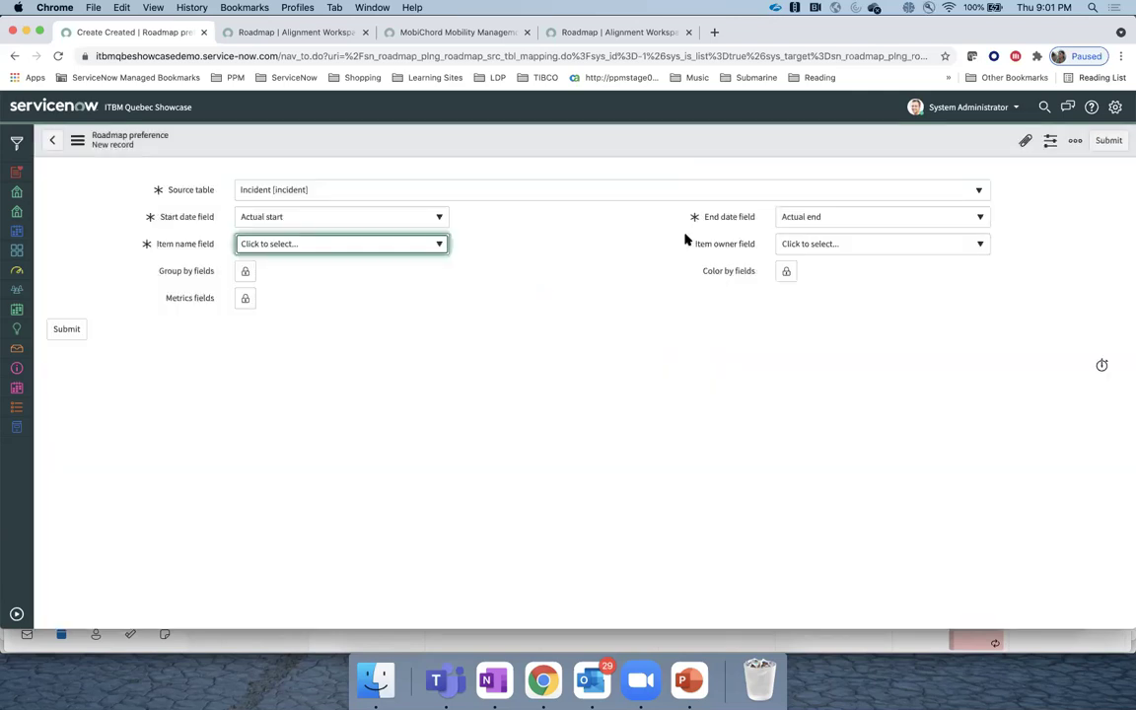
click(815, 245)
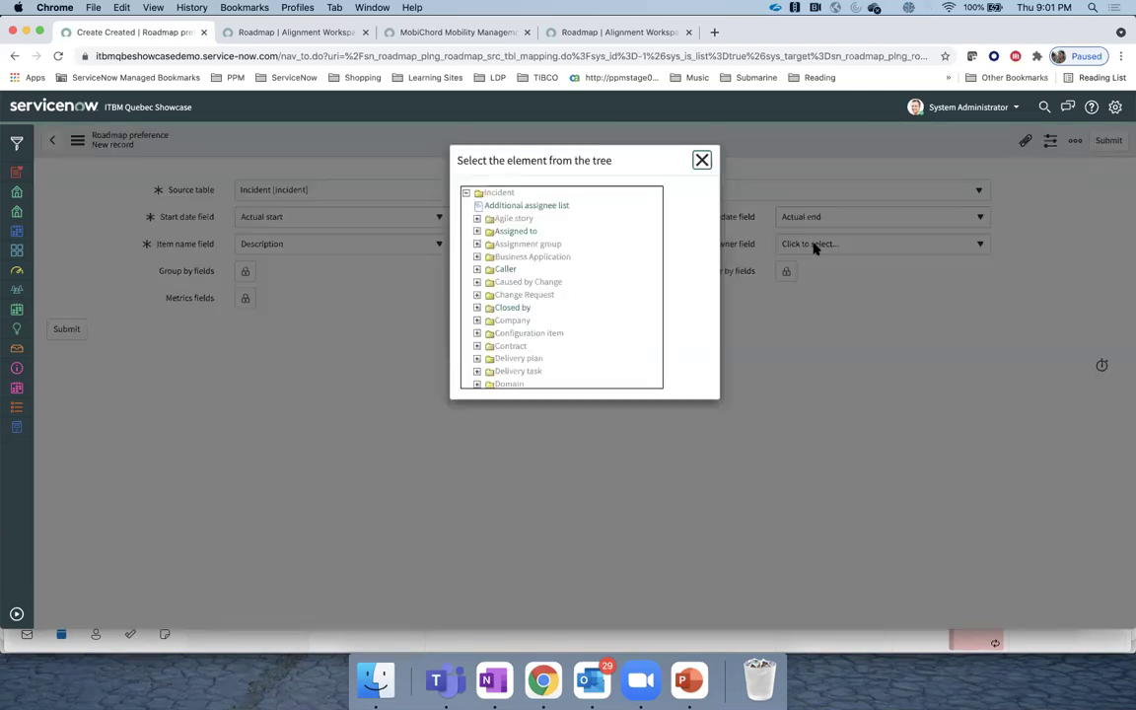
click(526, 234)
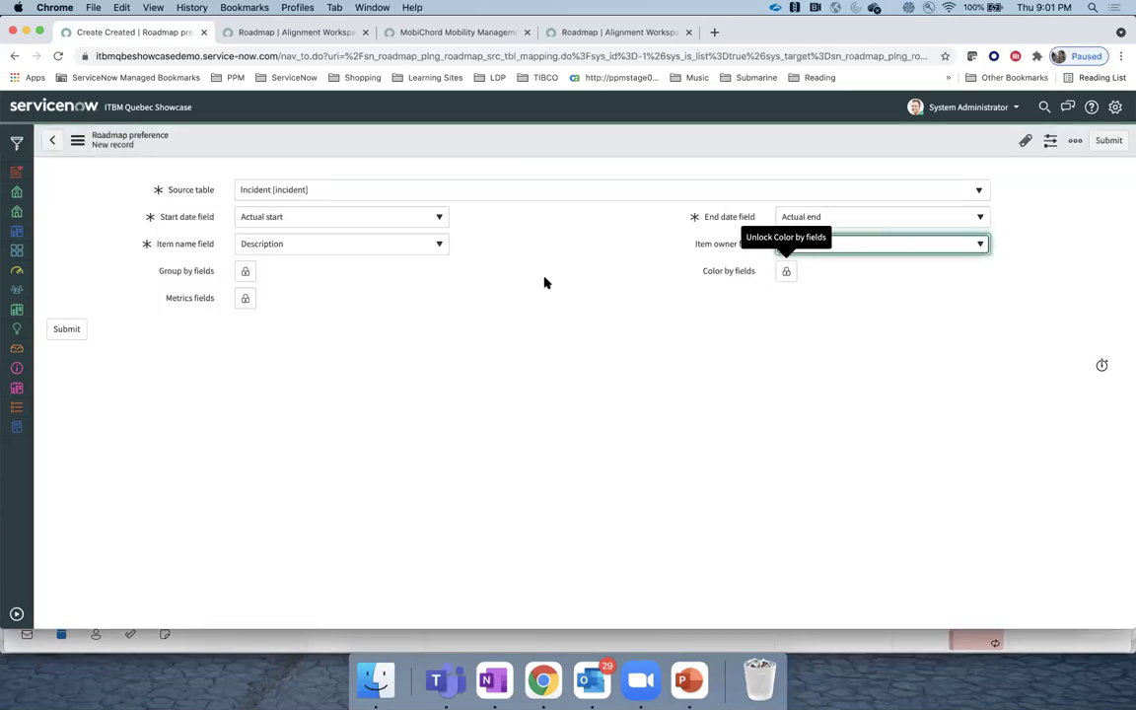
click(55, 139)
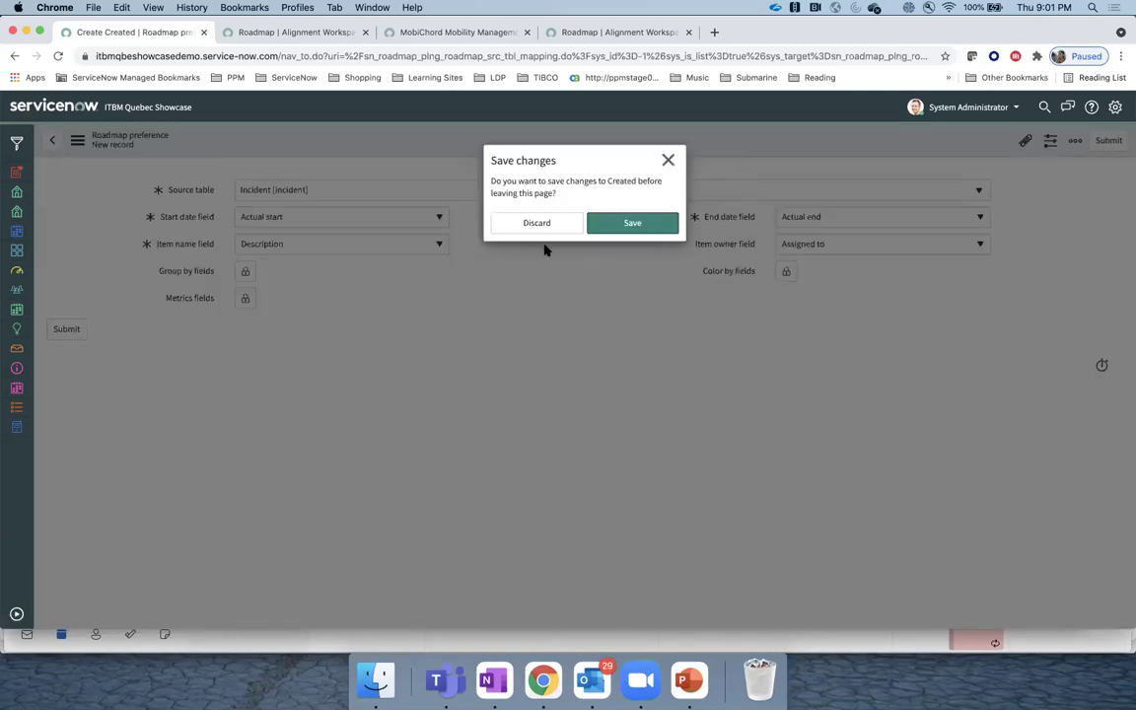
click(535, 224)
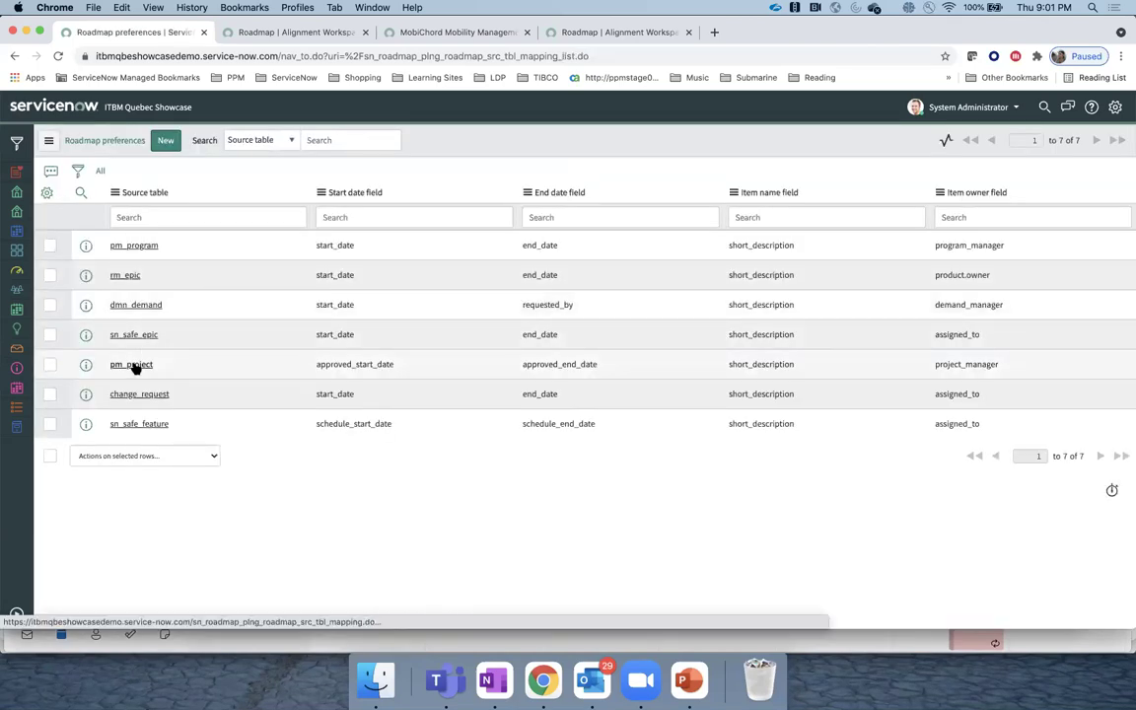
Step: Open the pm_project roadmap preference to examine its date, name, owner, grouping, color and metrics fields
click(133, 365)
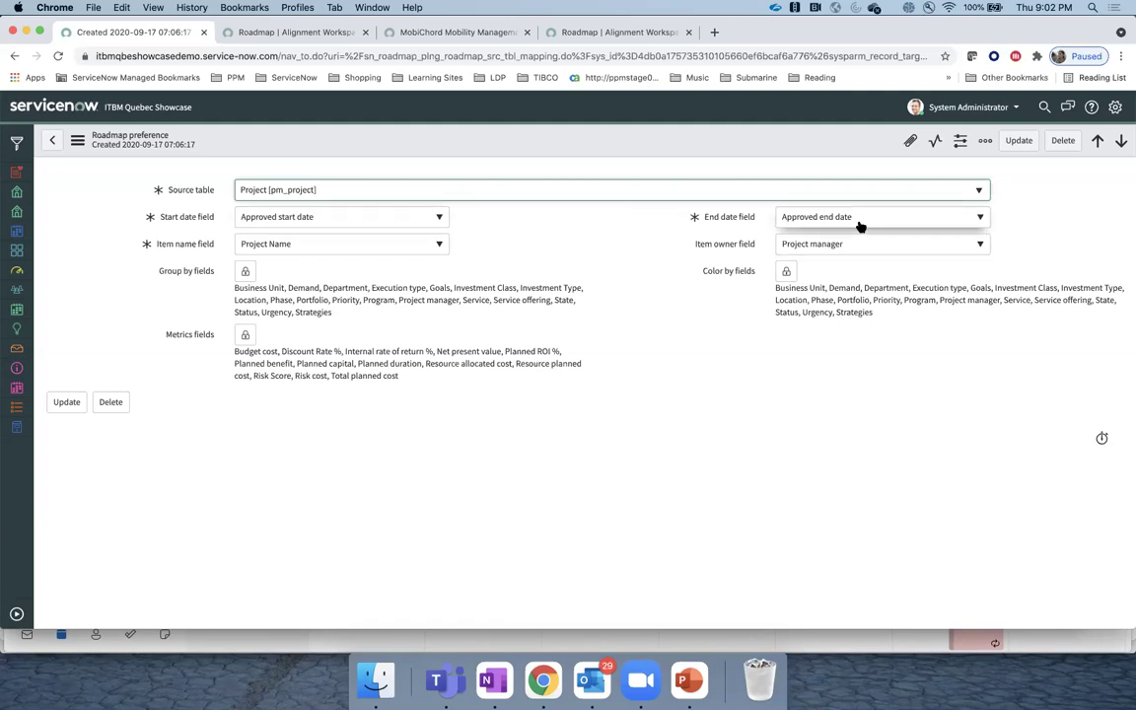
Step: Compare the MobiChord Mobility Management bar's dates and metrics on the Projects 2021 roadmap with the pm_project preference's field mappings
click(318, 34)
mouse_move(274, 304)
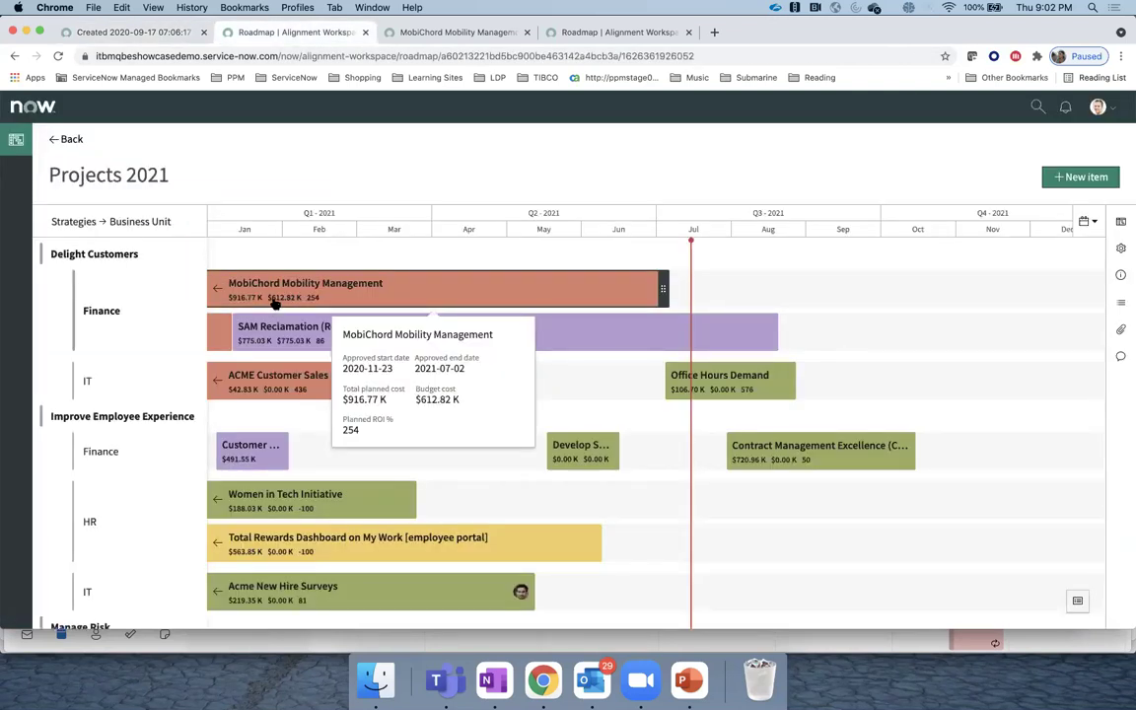
click(140, 30)
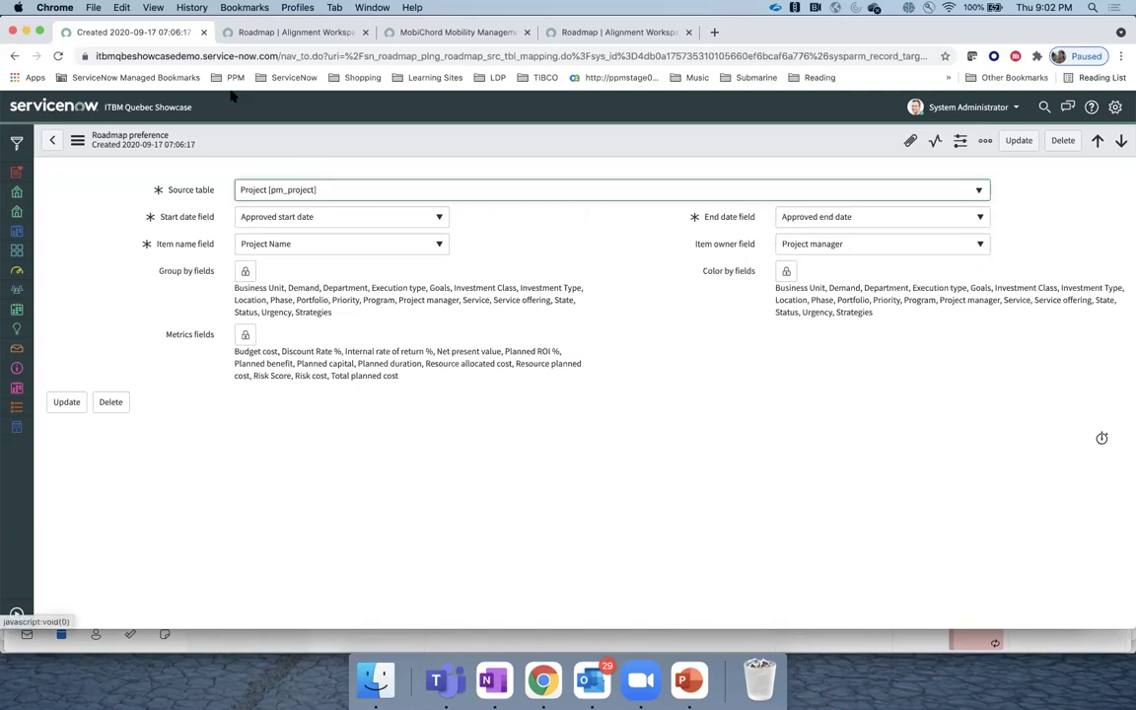
click(306, 37)
mouse_move(365, 287)
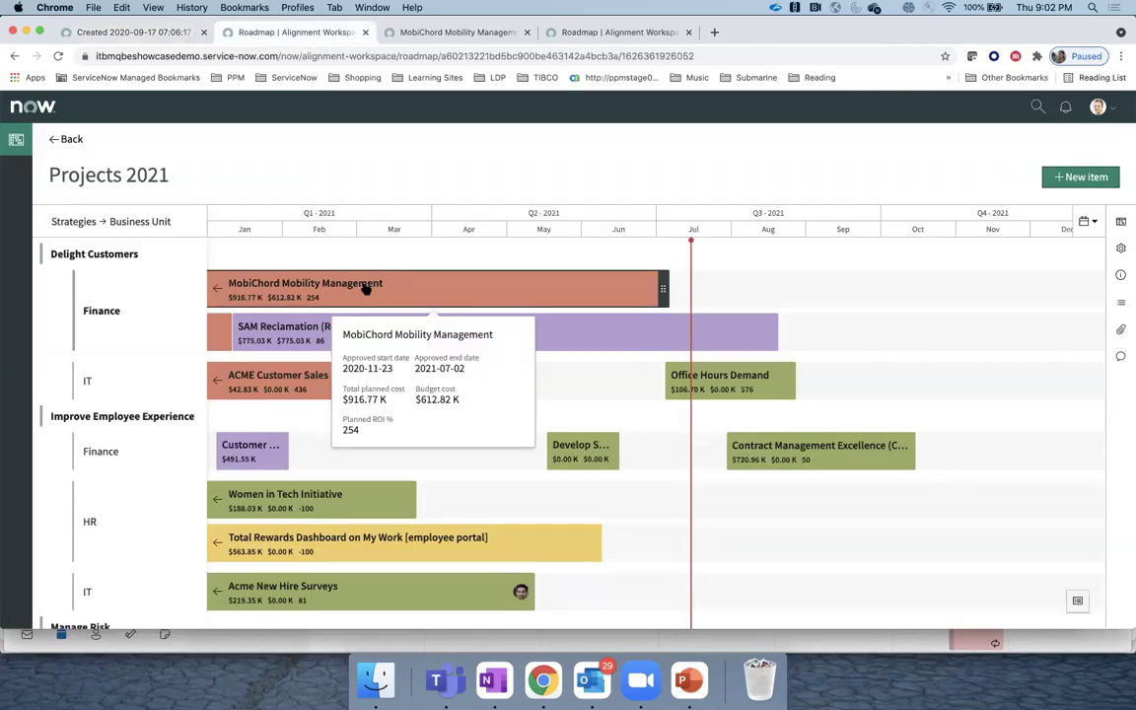
Step: Review the Projects 2021 roadmap's Personalize options and the available and selected Group by fields in the pm_project preference
click(1122, 249)
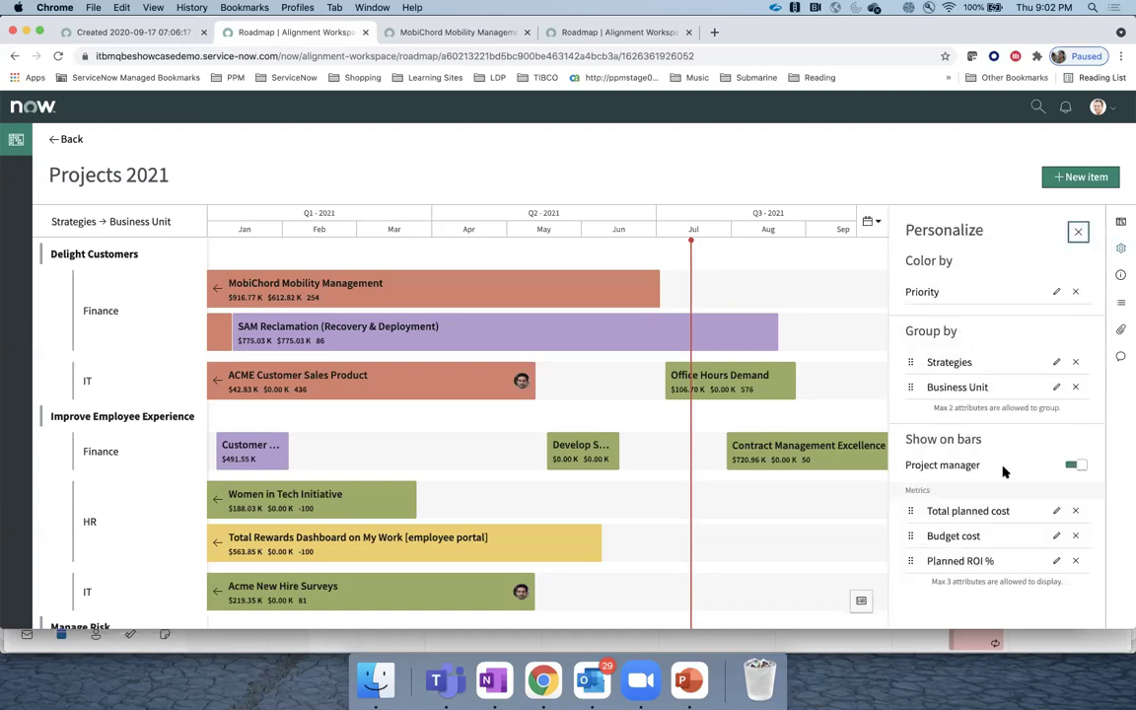
click(151, 32)
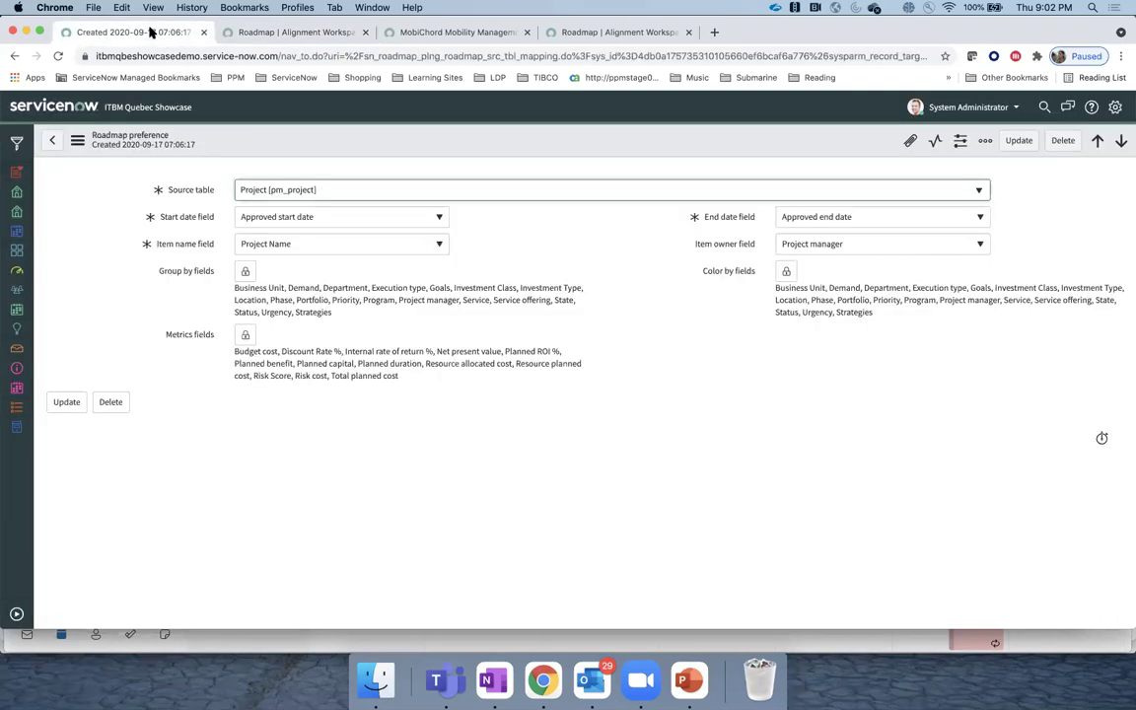
click(247, 273)
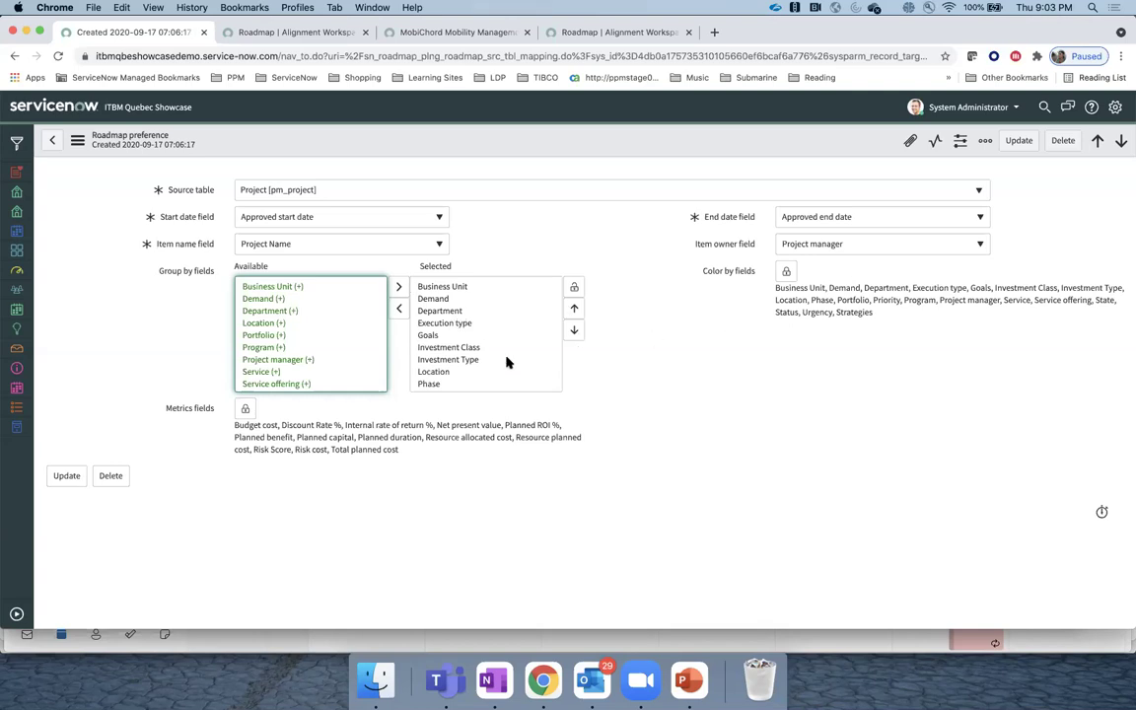
click(571, 289)
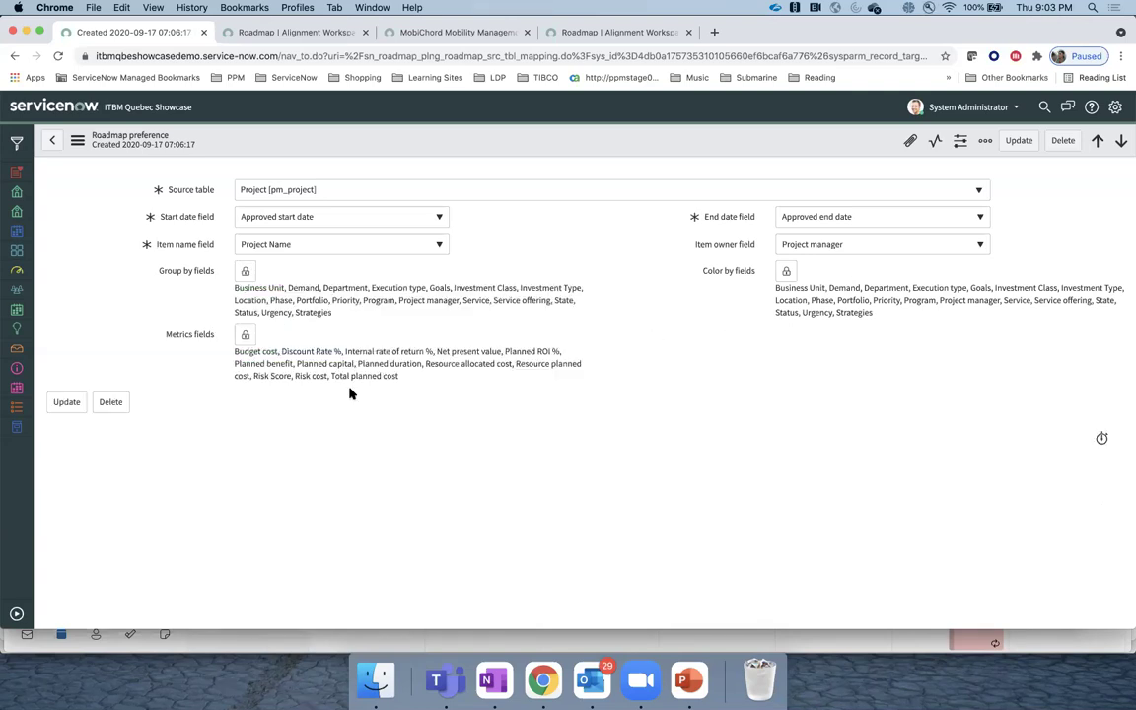
Step: Remove Planned benefit from the pm_project preference's selected metrics fields and save the preference
click(245, 337)
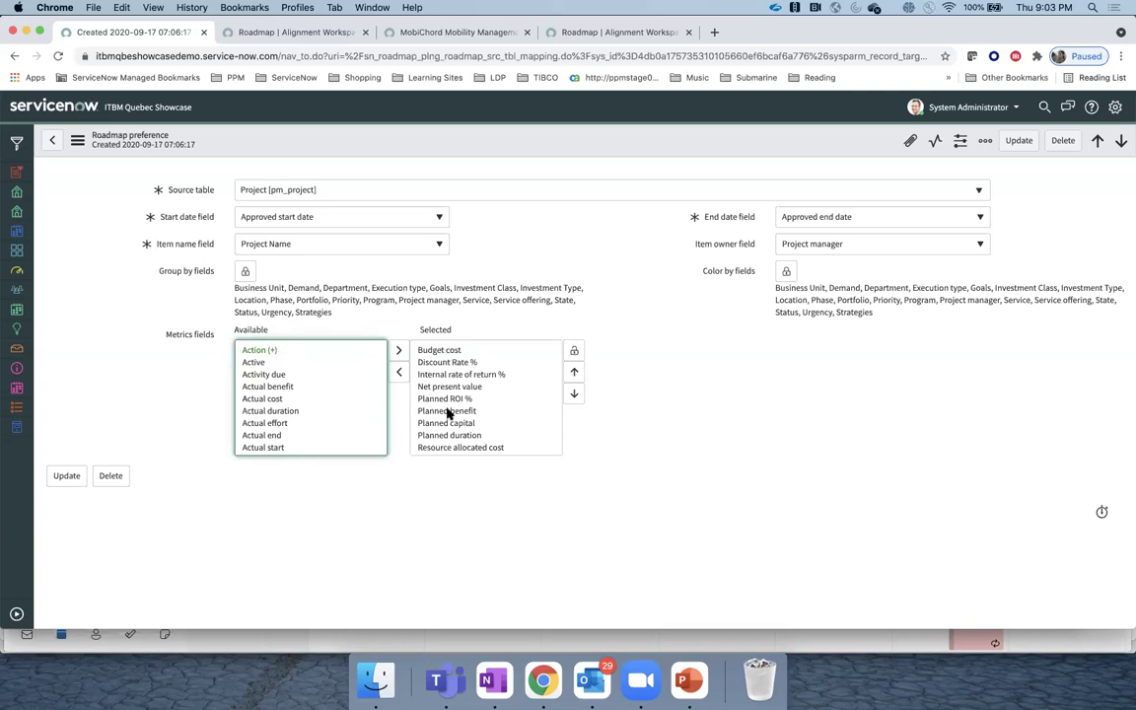
scroll(459, 441, down, 2)
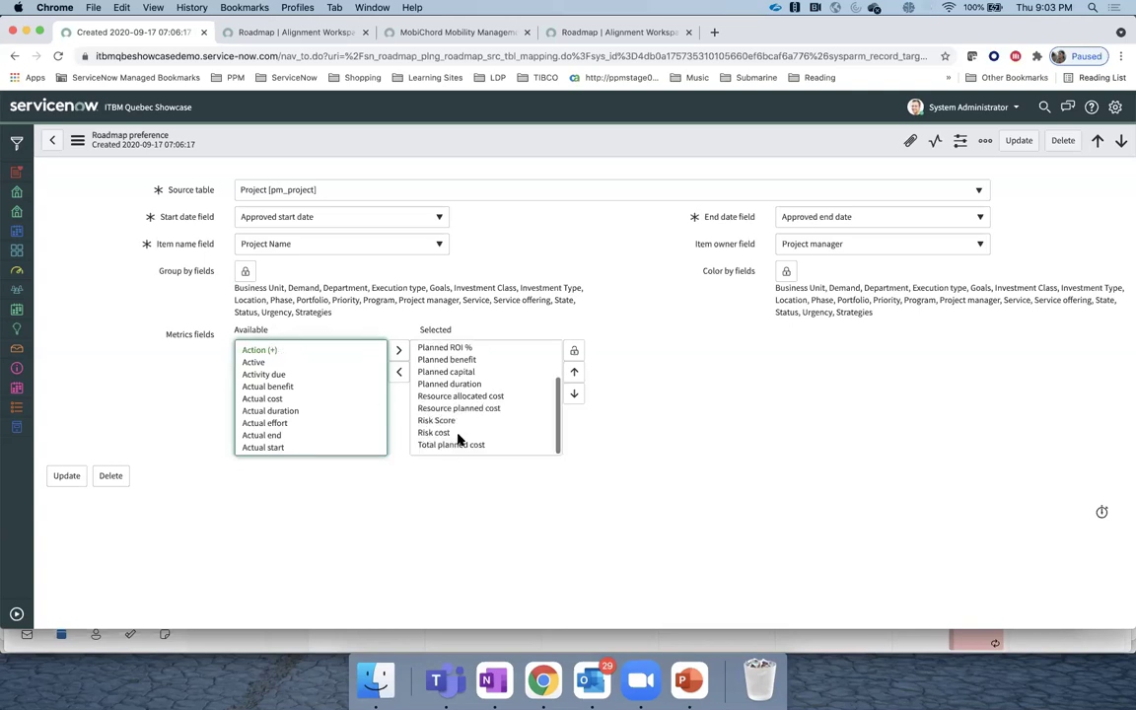
scroll(458, 440, up, 3)
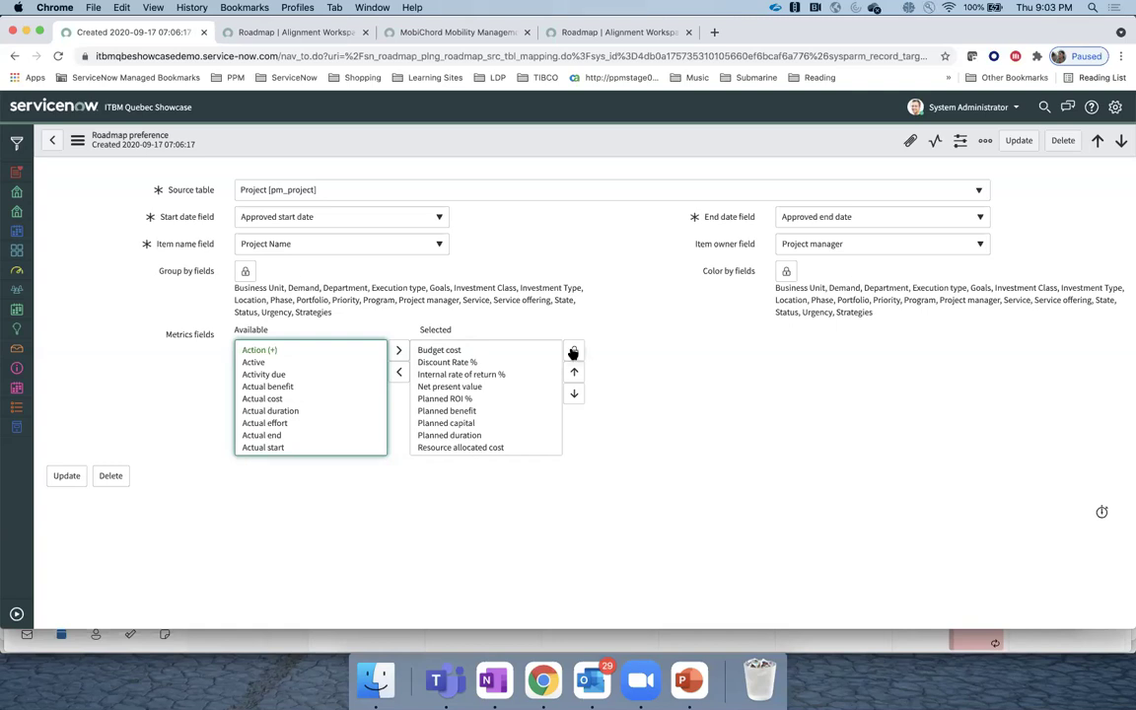
click(450, 411)
click(398, 372)
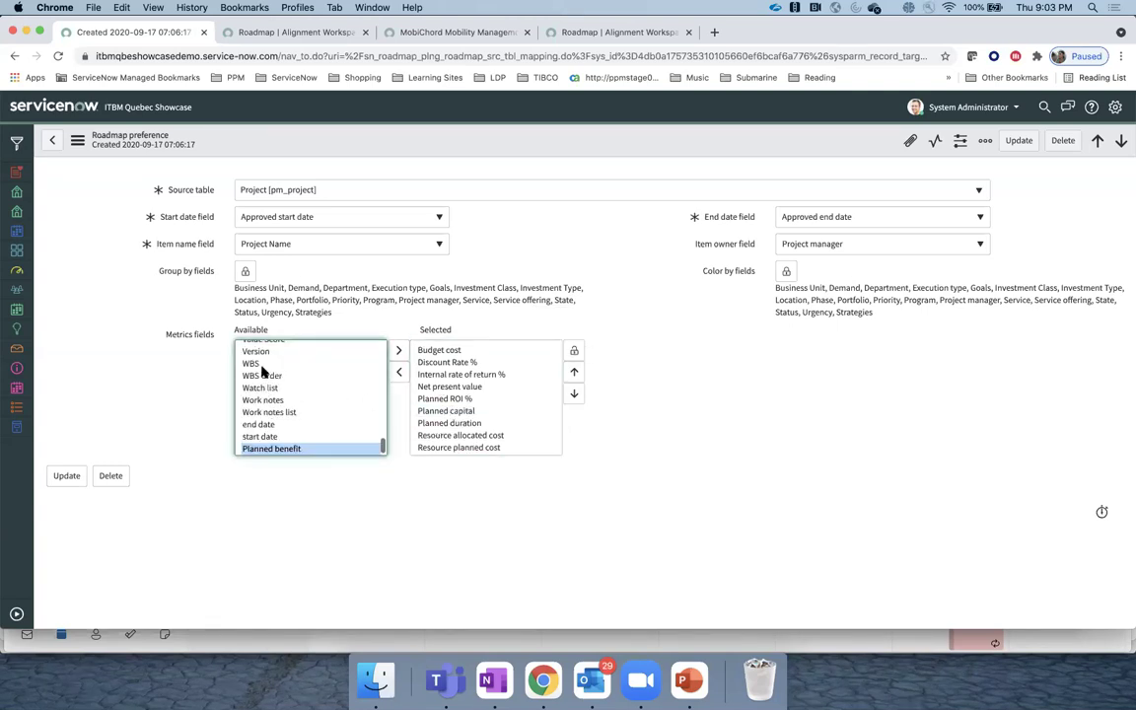
scroll(258, 359, up, 2)
scroll(259, 359, up, 10)
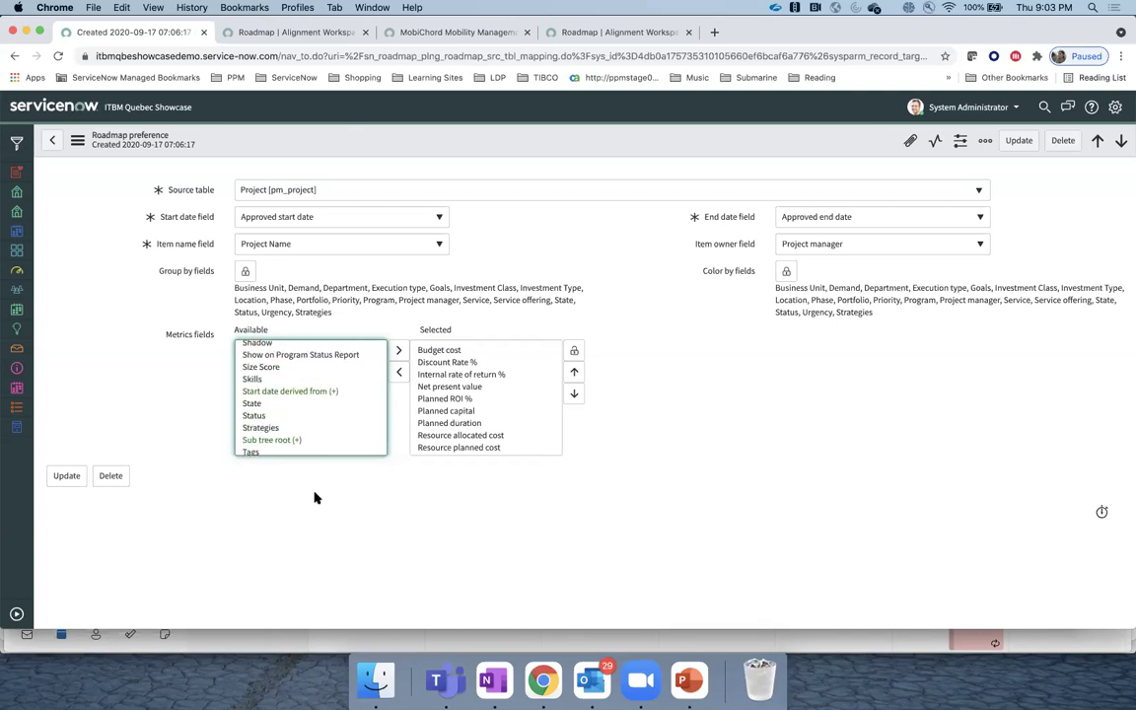
click(65, 475)
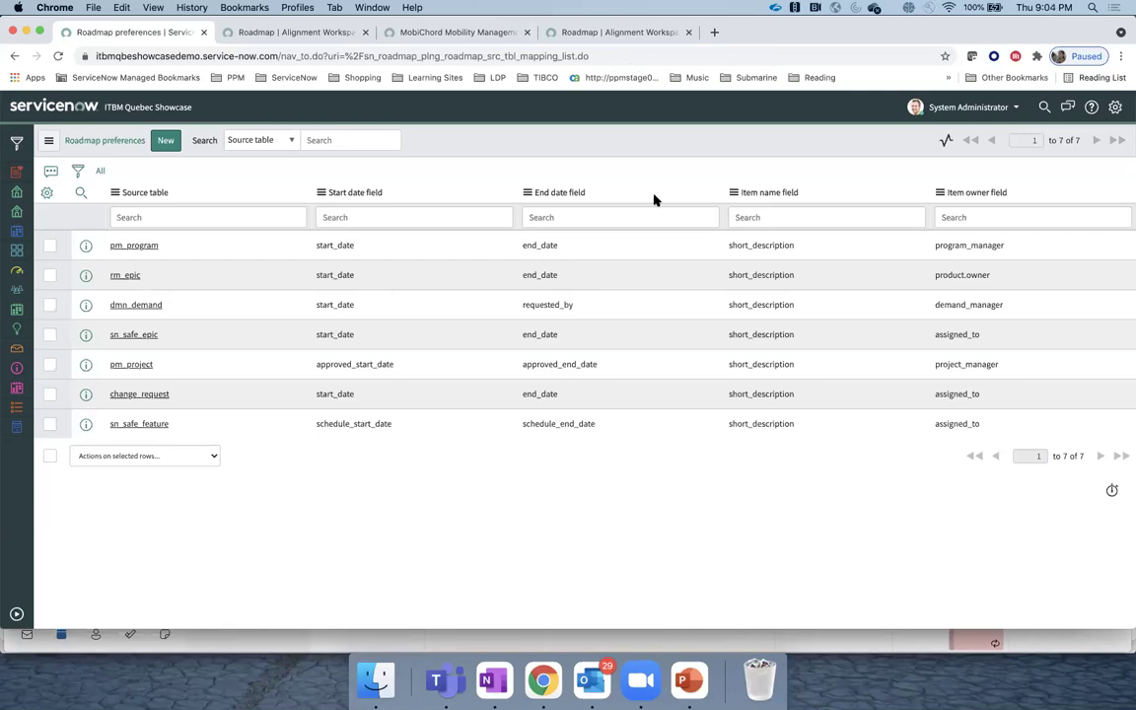
Step: Switch to the Roadmap Planning v1.0 presentation in PowerPoint, start the slide show at Licensing & Roles, and advance to the Roles slide
drag(653, 199, 512, 40)
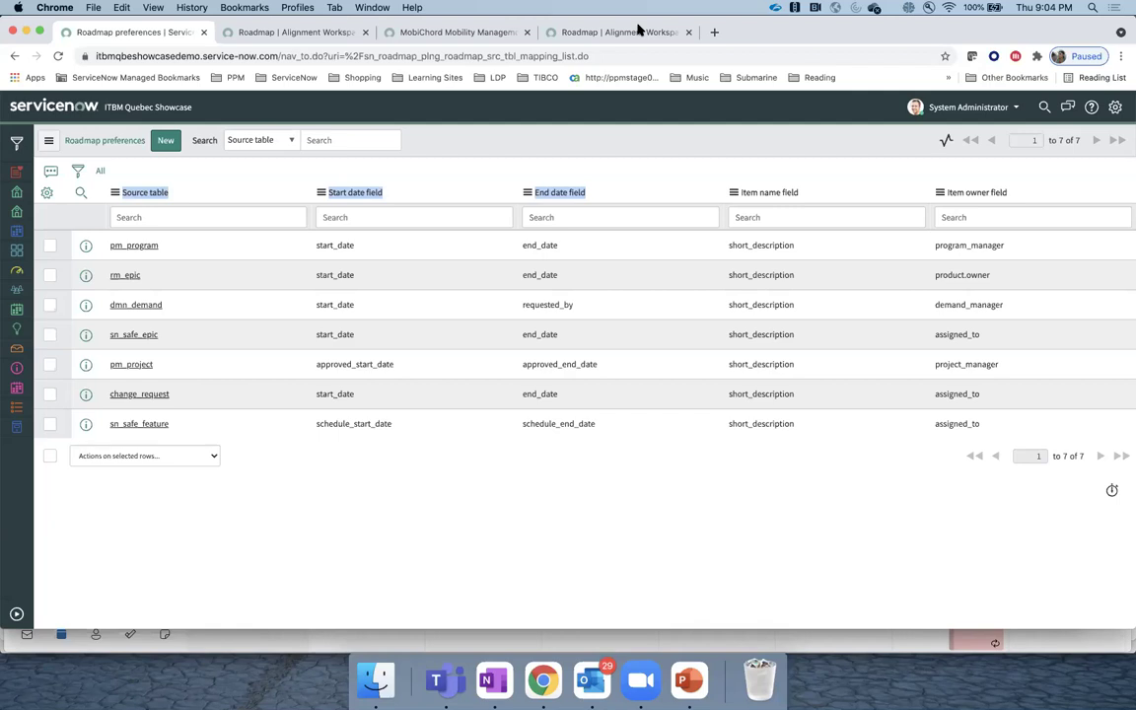
key(super+Tab)
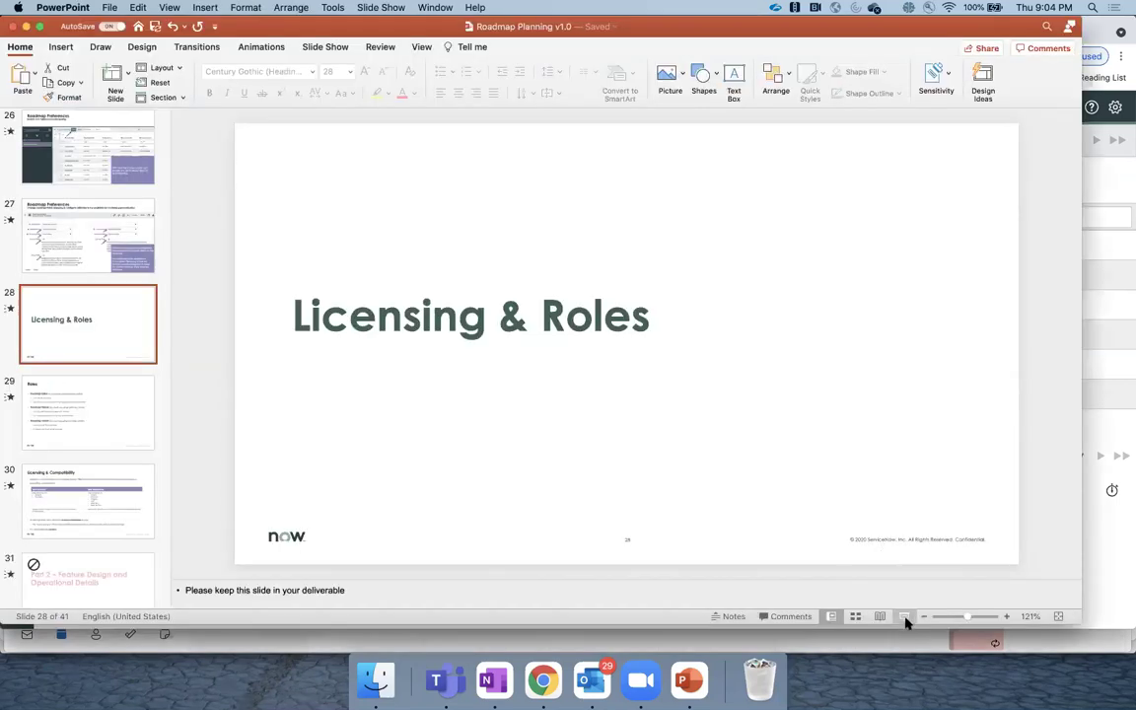
click(906, 618)
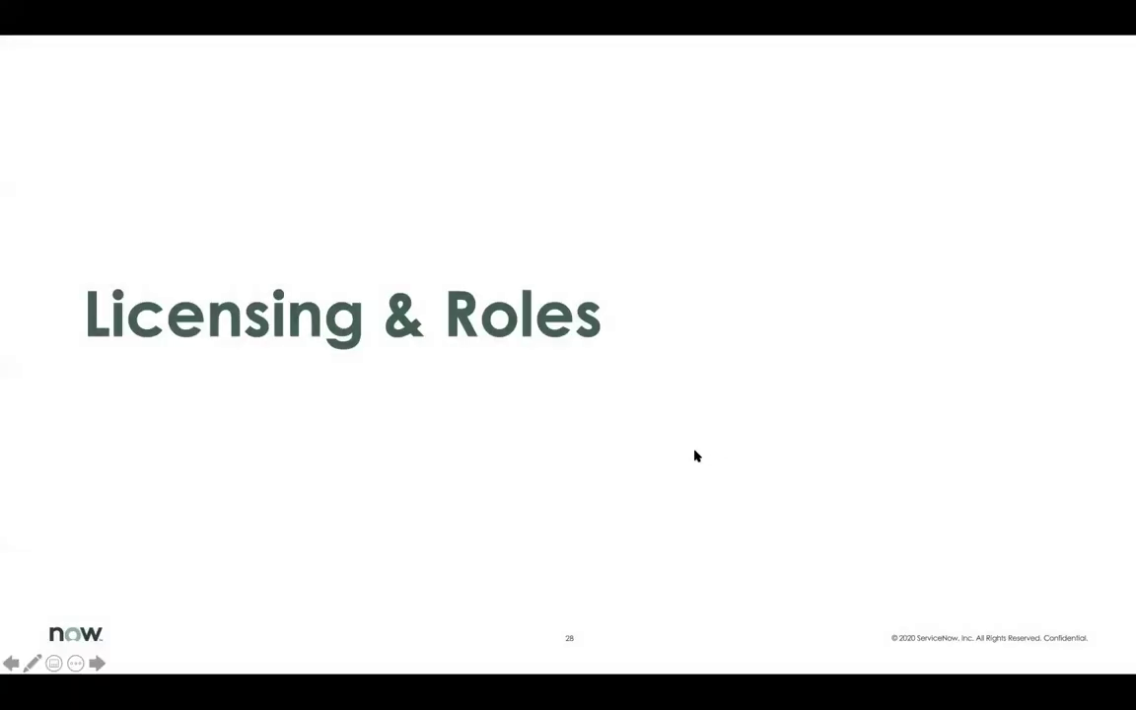
click(660, 451)
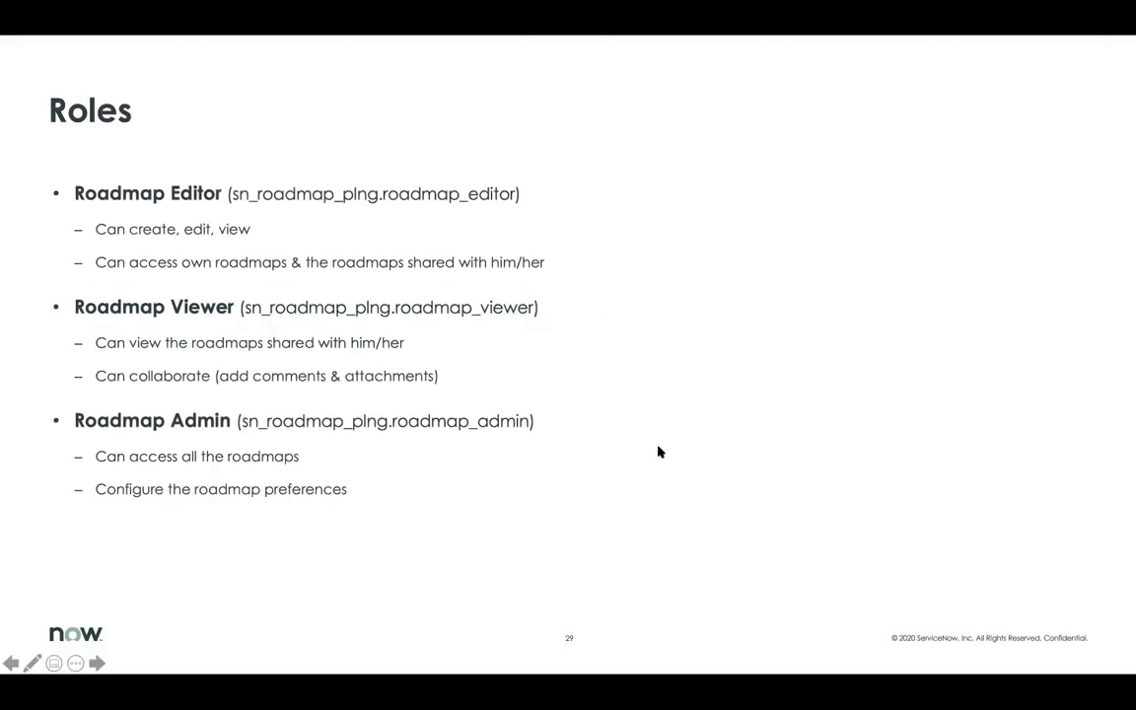